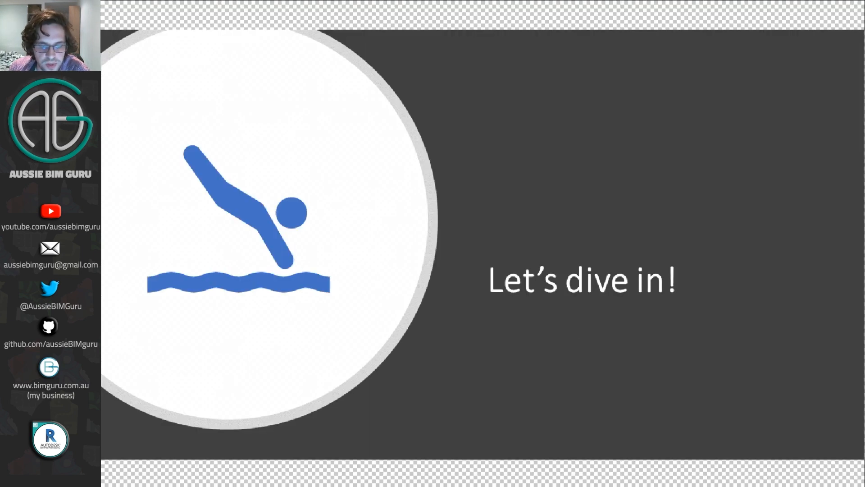
# Inspect the existing adaptive shade stretched between the four anchors in the 3D view.
pyautogui.click(408, 457)
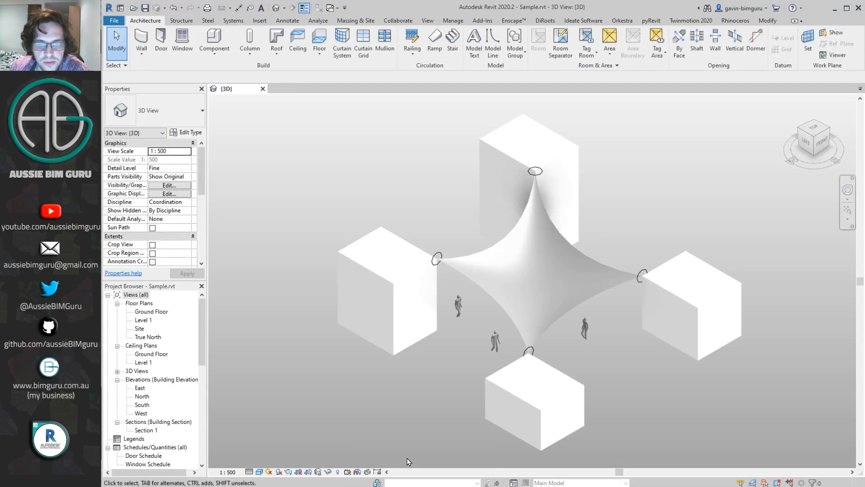
pyautogui.click(487, 253)
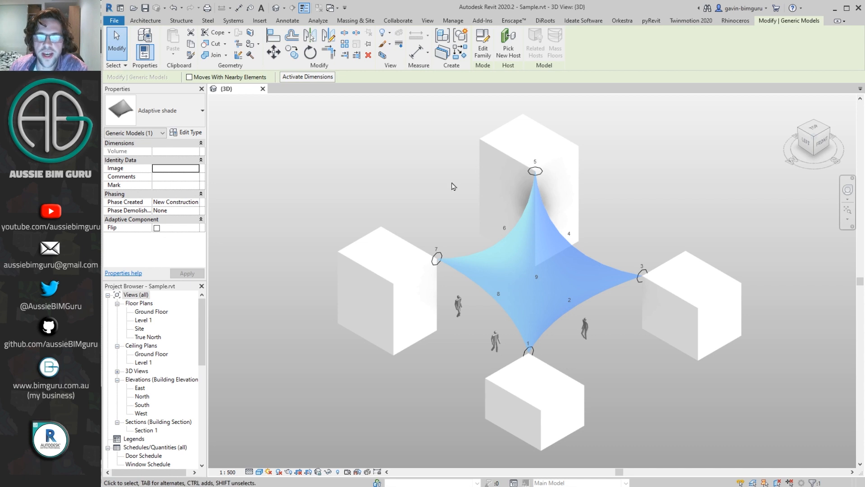
pyautogui.keyDown('shift'); pyautogui.moveTo(554, 232); pyautogui.dragTo(551, 340, button='middle'); pyautogui.keyUp('shift')
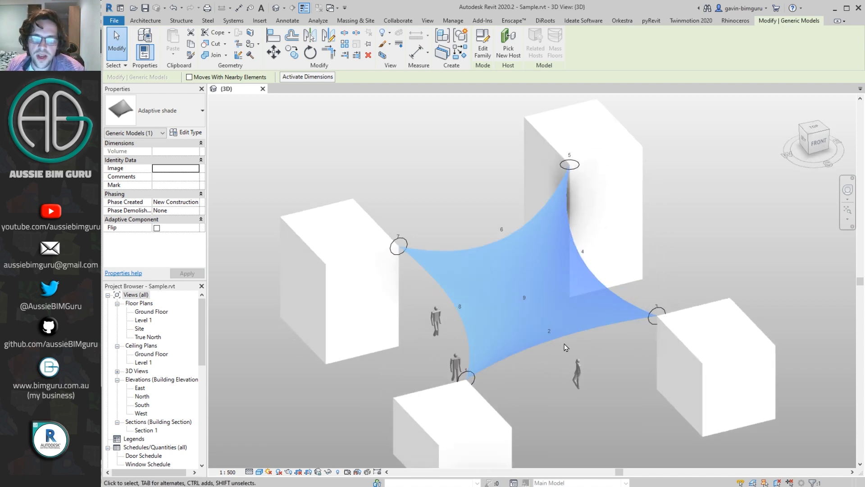
pyautogui.click(422, 169)
# Create a new family from the Metric Generic Model Adaptive.rft template.
pyautogui.click(114, 21)
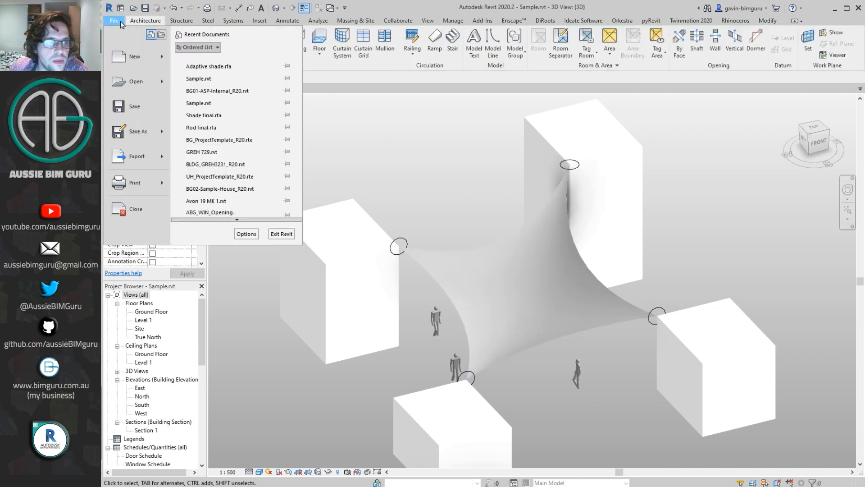
pyautogui.moveTo(134, 54)
pyautogui.click(149, 81)
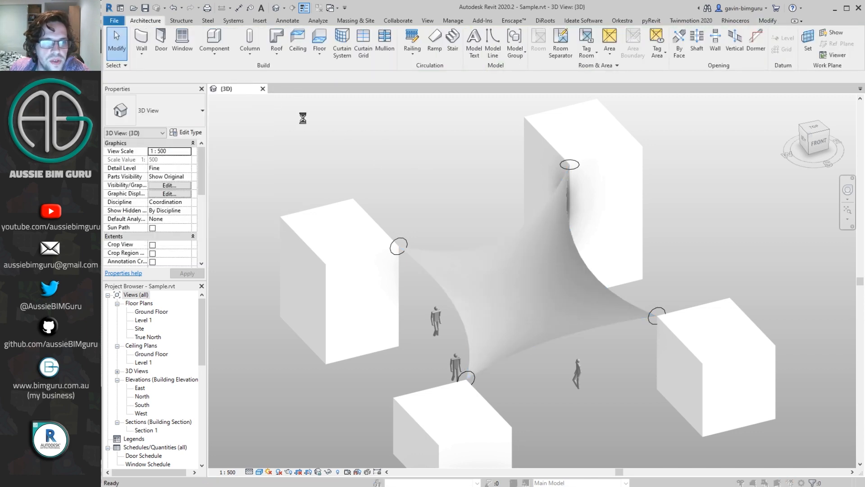
pyautogui.scroll(-3, 373, 220)
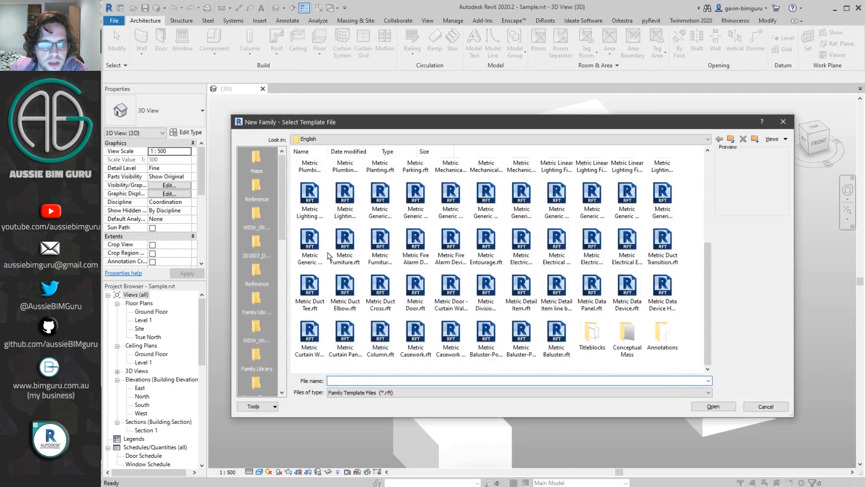
pyautogui.click(308, 240)
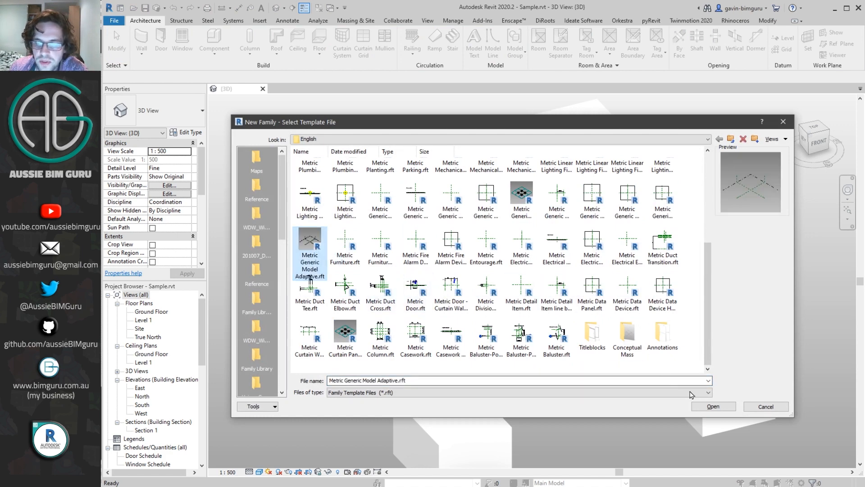
pyautogui.click(713, 406)
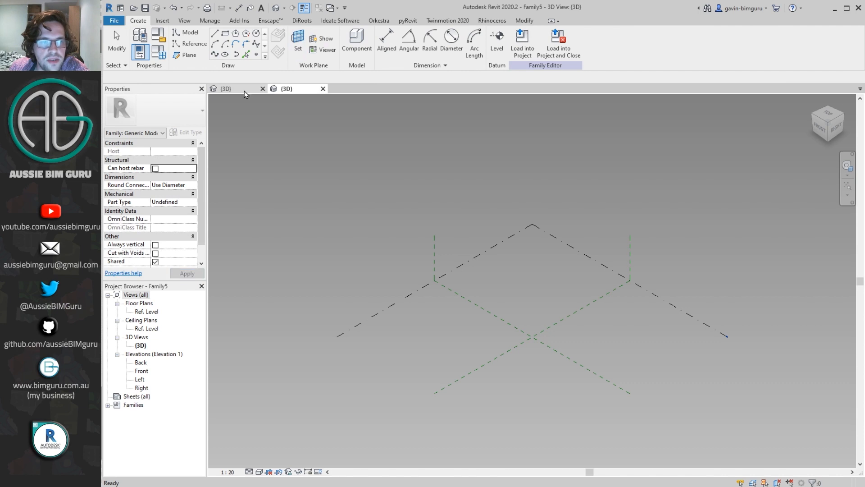
# Review the existing shade in the Sample project's 3D view, and return to the new family's 3D view.
pyautogui.click(244, 91)
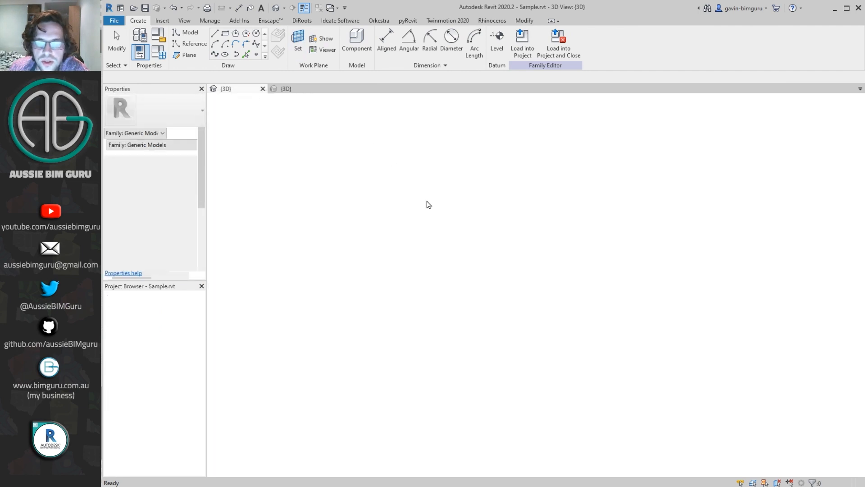
pyautogui.click(557, 338)
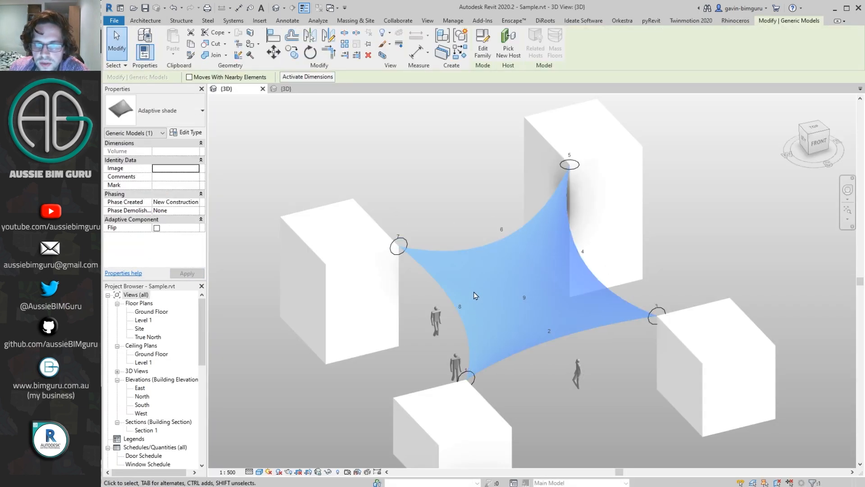
pyautogui.click(289, 89)
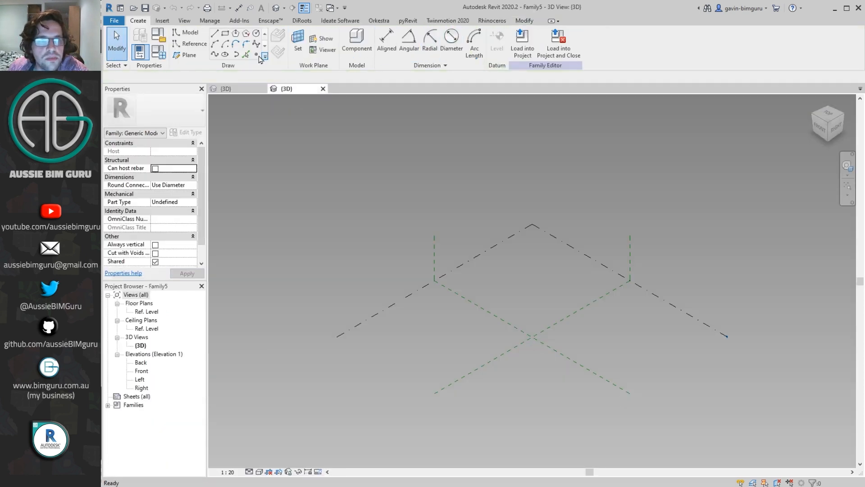
# Place nine reference points in a three-by-three grid on the Ref. Level plane.
pyautogui.click(257, 55)
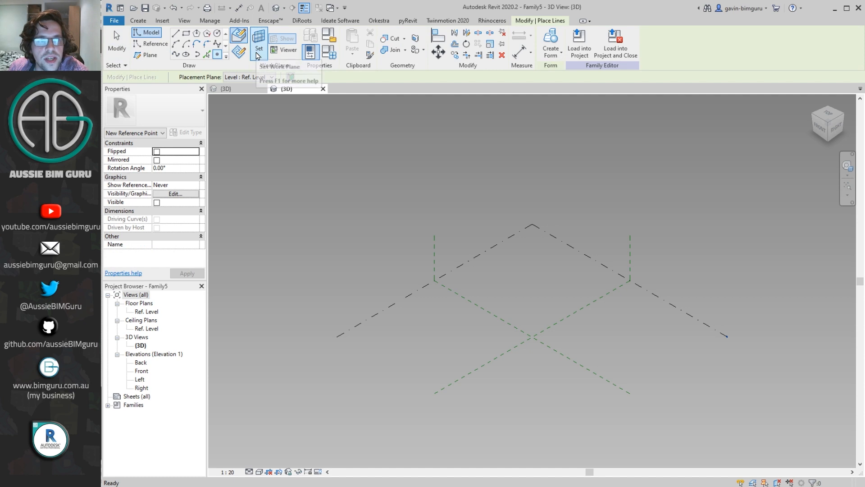
pyautogui.keyDown('shift'); pyautogui.moveTo(512, 349); pyautogui.dragTo(480, 375, button='middle'); pyautogui.keyUp('shift')
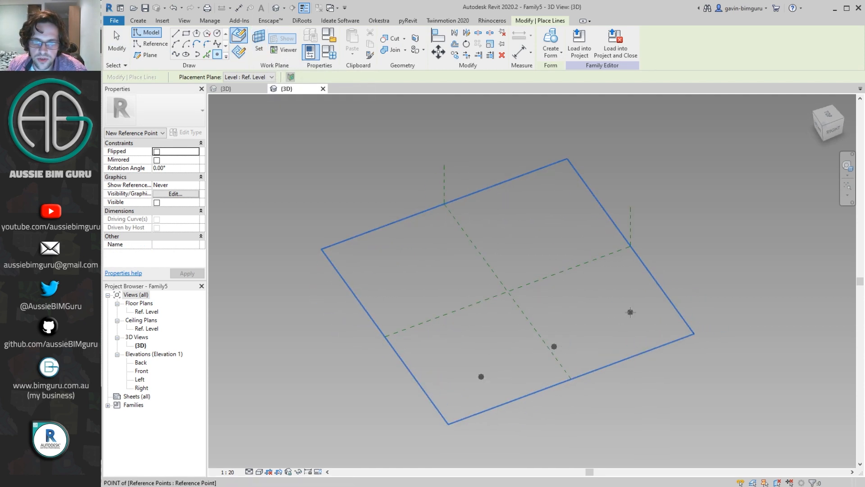
pyautogui.click(400, 255)
pyautogui.click(440, 313)
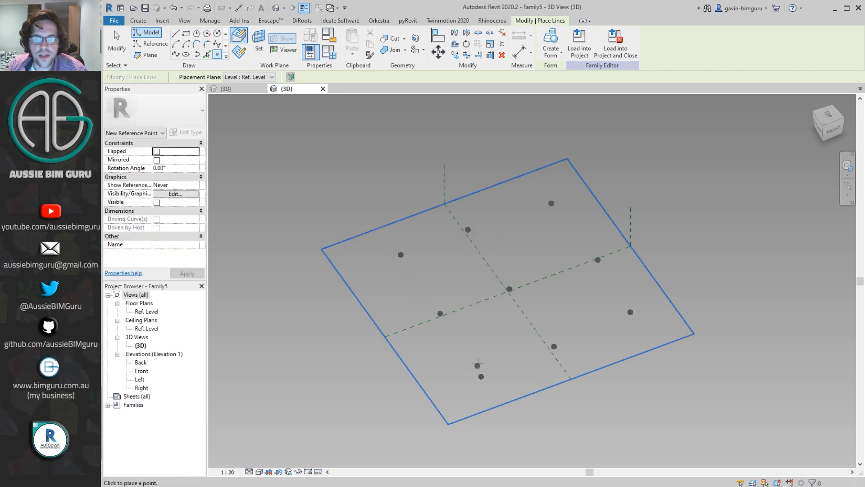
pyautogui.press('Escape')
# Select the nine reference points without the reference planes and make them adaptive.
pyautogui.moveTo(373, 190); pyautogui.dragTo(644, 393)
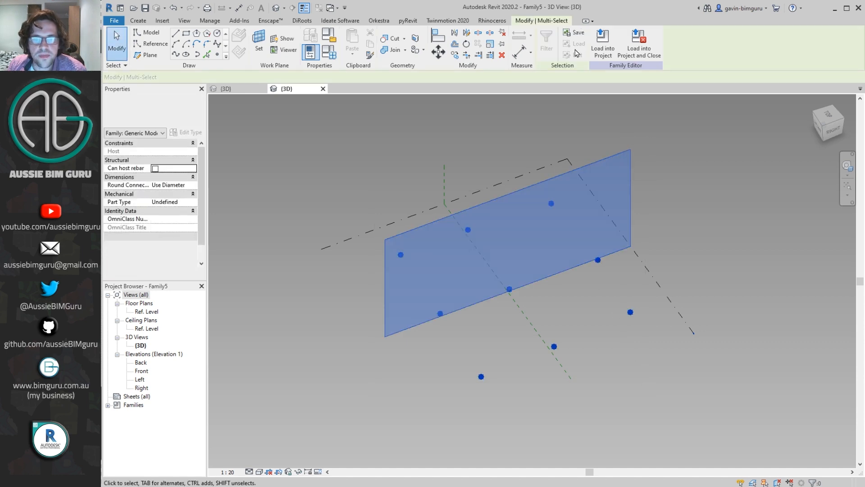
pyautogui.keyDown('shift'); pyautogui.click(563, 272); pyautogui.keyUp('shift')
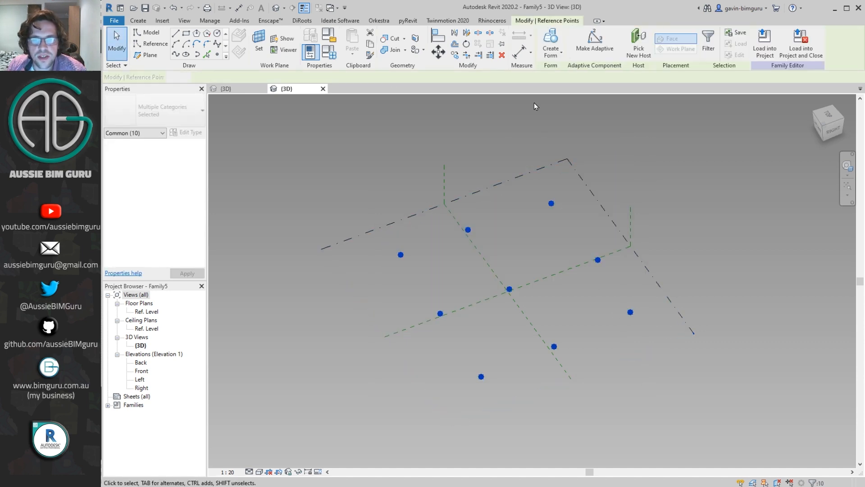
pyautogui.click(588, 40)
pyautogui.click(564, 301)
# Create a spline through points along each of the three rows of adaptive points.
pyautogui.keyDown('shift'); pyautogui.moveTo(563, 301); pyautogui.dragTo(453, 323, button='middle'); pyautogui.keyUp('shift')
pyautogui.moveTo(404, 328); pyautogui.dragTo(646, 390)
pyautogui.click(175, 54)
pyautogui.keyDown('shift'); pyautogui.moveTo(481, 251); pyautogui.dragTo(453, 255, button='middle'); pyautogui.keyUp('shift')
pyautogui.moveTo(424, 248); pyautogui.dragTo(629, 316)
pyautogui.click(176, 54)
pyautogui.moveTo(448, 206); pyautogui.dragTo(655, 261)
pyautogui.click(176, 54)
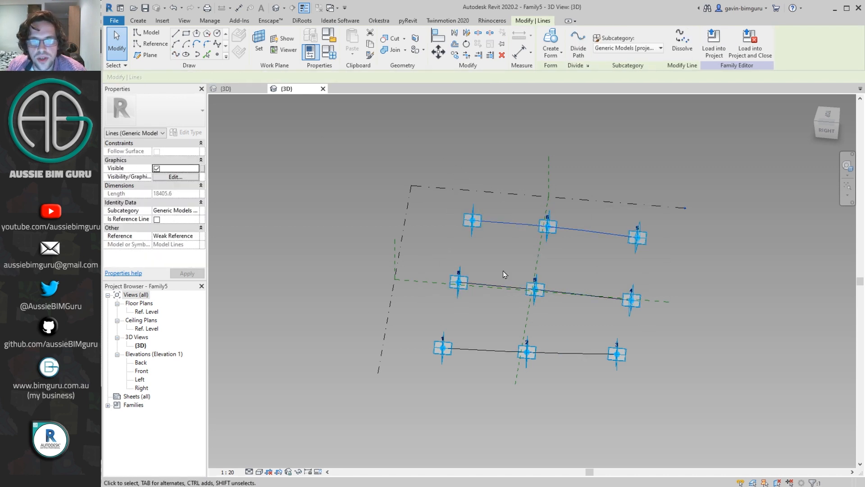
# Convert the three splines into reference lines.
pyautogui.keyDown('ctrl'); pyautogui.click(508, 287); pyautogui.keyUp('ctrl')
pyautogui.keyDown('ctrl'); pyautogui.click(506, 351); pyautogui.keyUp('ctrl')
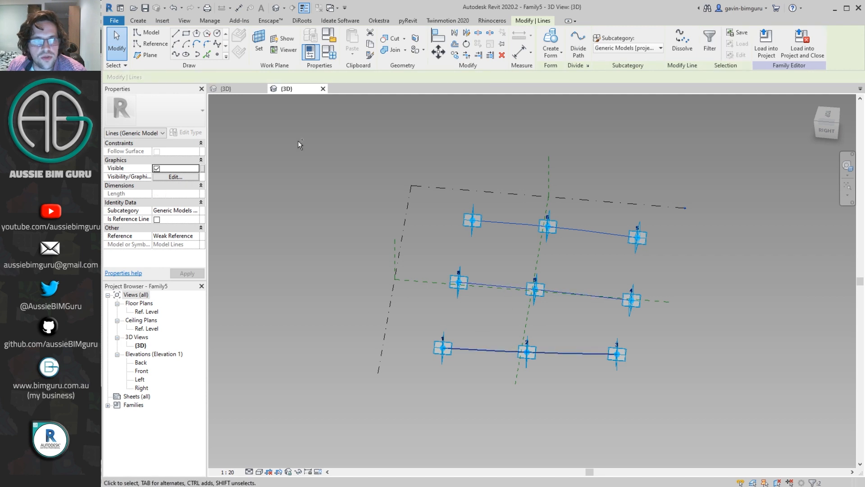
pyautogui.click(157, 220)
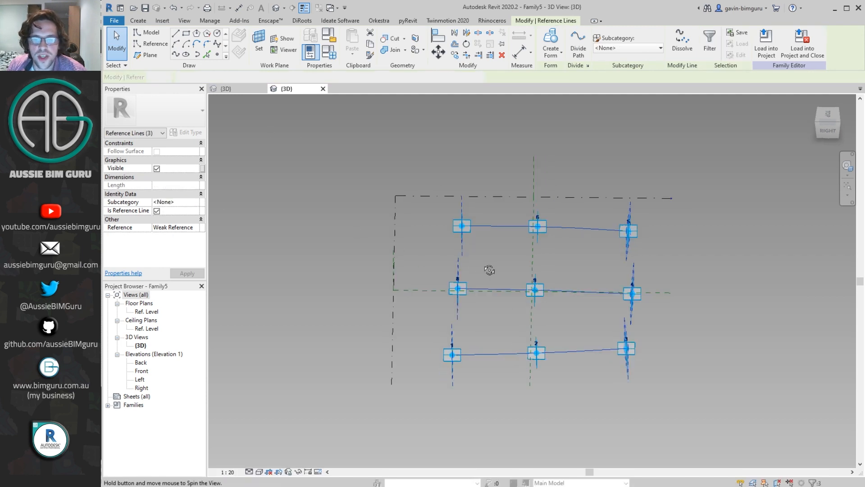
# Create a solid form from the three selected reference lines.
pyautogui.keyDown('shift'); pyautogui.moveTo(481, 269); pyautogui.dragTo(535, 267, button='middle'); pyautogui.keyUp('shift')
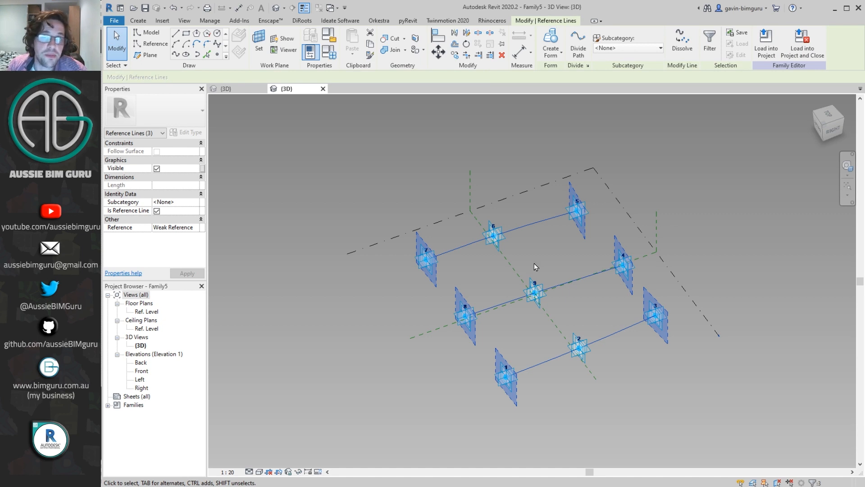
pyautogui.click(557, 52)
pyautogui.click(564, 70)
# Raise corner adaptive points 7 and 3 vertically to test how the shade surface flexes.
pyautogui.keyDown('shift'); pyautogui.moveTo(543, 249); pyautogui.dragTo(461, 243, button='middle'); pyautogui.keyUp('shift')
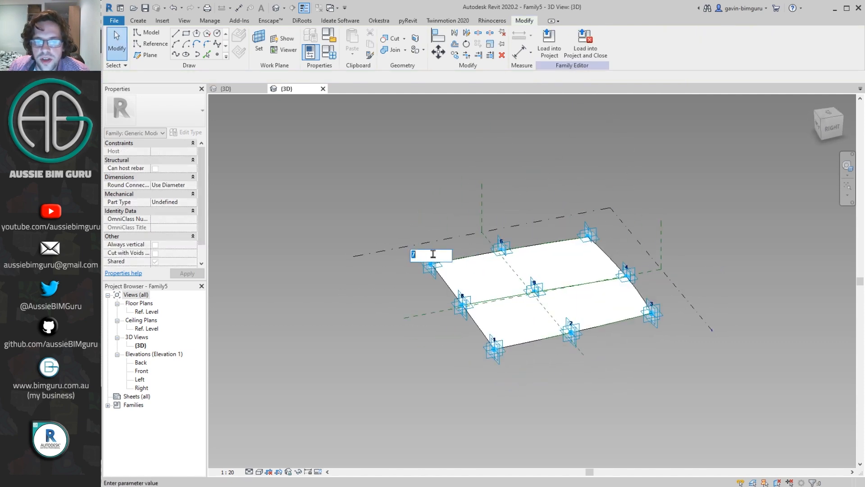
pyautogui.click(431, 247)
pyautogui.moveTo(431, 247); pyautogui.dragTo(431, 217)
pyautogui.keyDown('shift'); pyautogui.moveTo(569, 224); pyautogui.dragTo(417, 174, button='middle'); pyautogui.keyUp('shift')
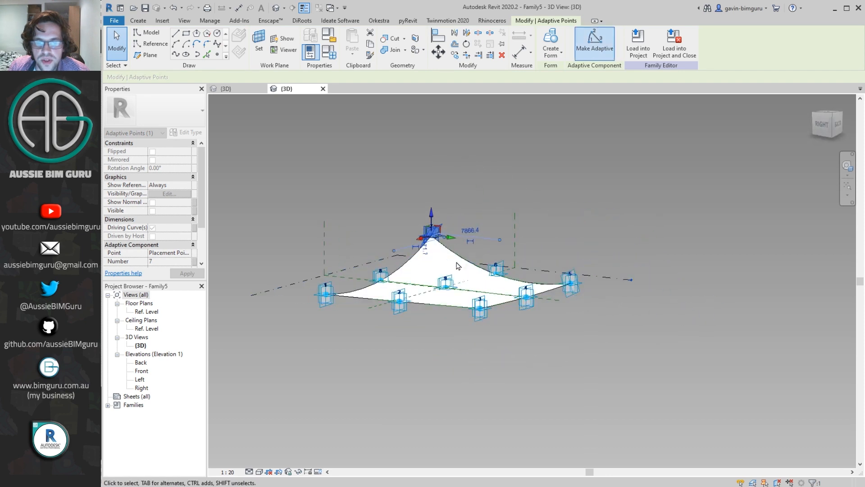
pyautogui.click(480, 309)
pyautogui.moveTo(480, 293); pyautogui.dragTo(480, 279)
pyautogui.keyDown('shift'); pyautogui.moveTo(496, 282); pyautogui.dragTo(523, 288, button='middle'); pyautogui.keyUp('shift')
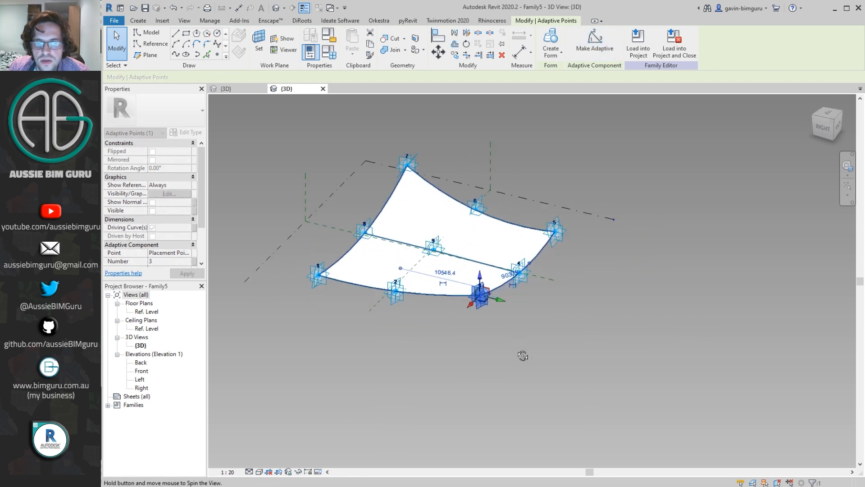
pyautogui.click(586, 299)
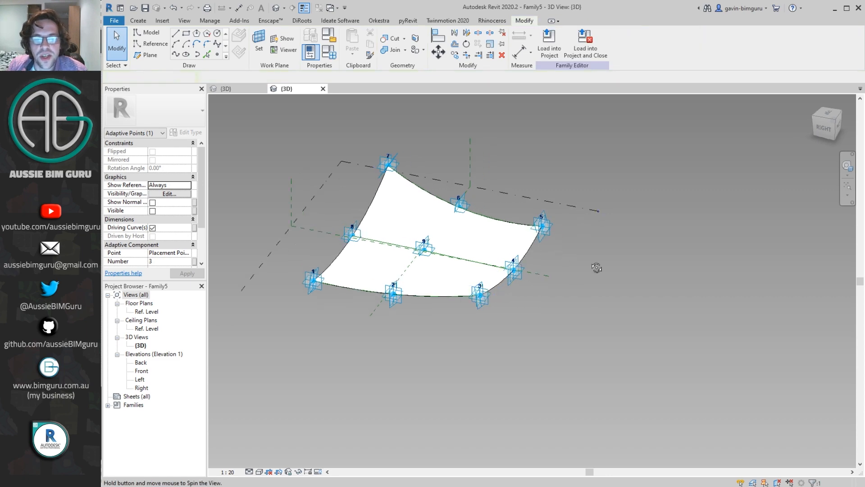
pyautogui.keyDown('shift'); pyautogui.moveTo(586, 299); pyautogui.dragTo(644, 271, button='middle'); pyautogui.keyUp('shift')
# Purge the unused items from the shade family.
pyautogui.click(211, 20)
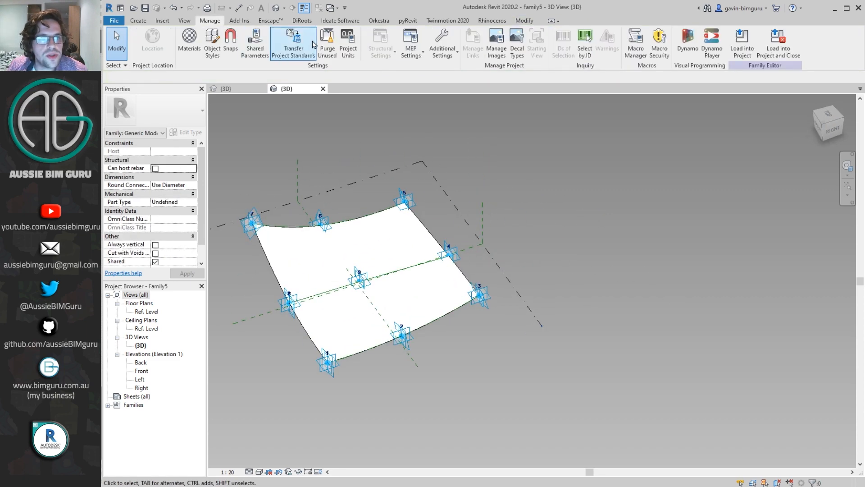
pyautogui.click(328, 46)
pyautogui.click(353, 391)
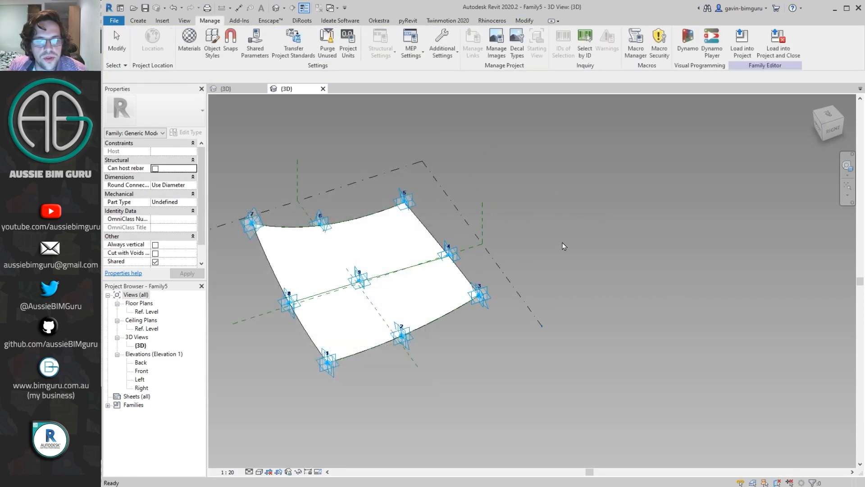
# Save the family on the Desktop as New shade.
pyautogui.click(119, 24)
pyautogui.moveTo(140, 133)
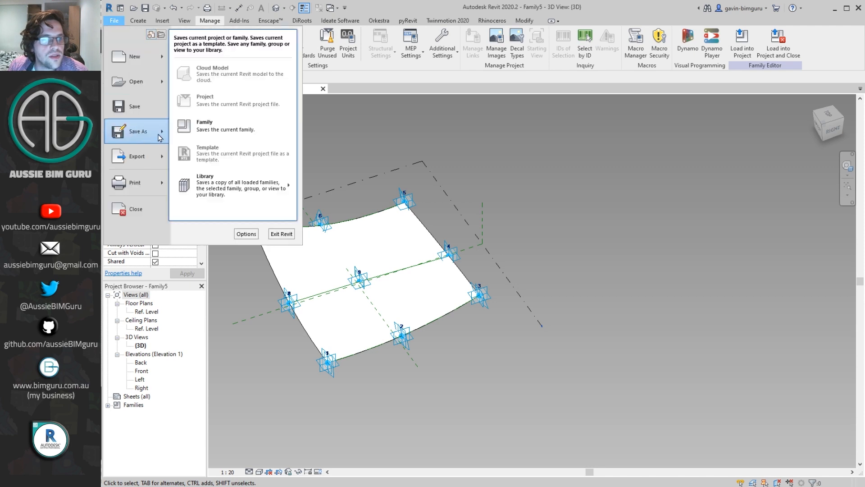
pyautogui.click(250, 126)
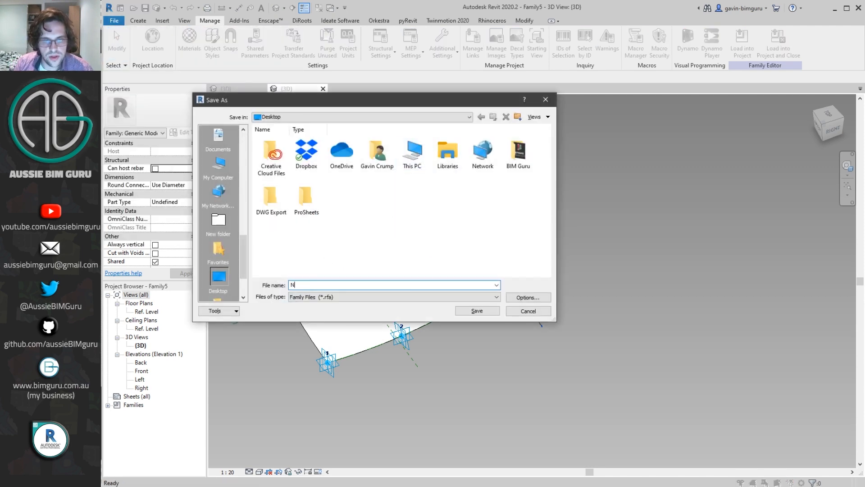
pyautogui.write('New shade')
pyautogui.press('Return')
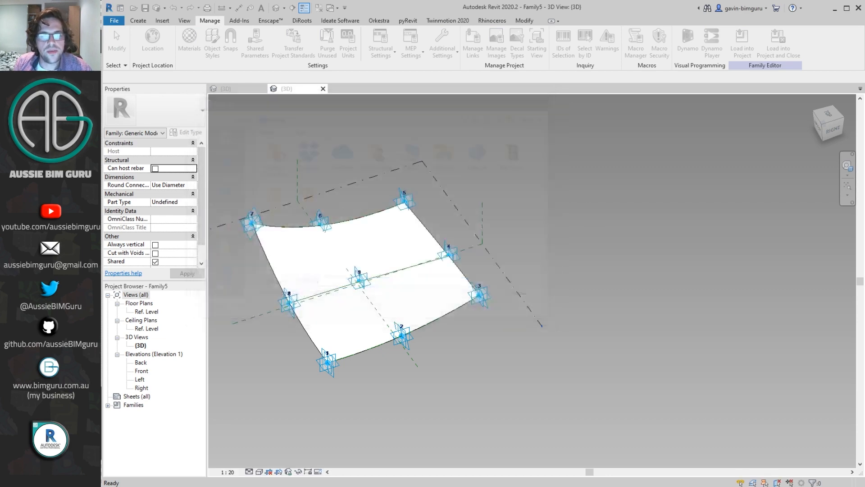
# Load the New shade family into the project and close it, and delete the existing shade between the anchors.
pyautogui.click(777, 45)
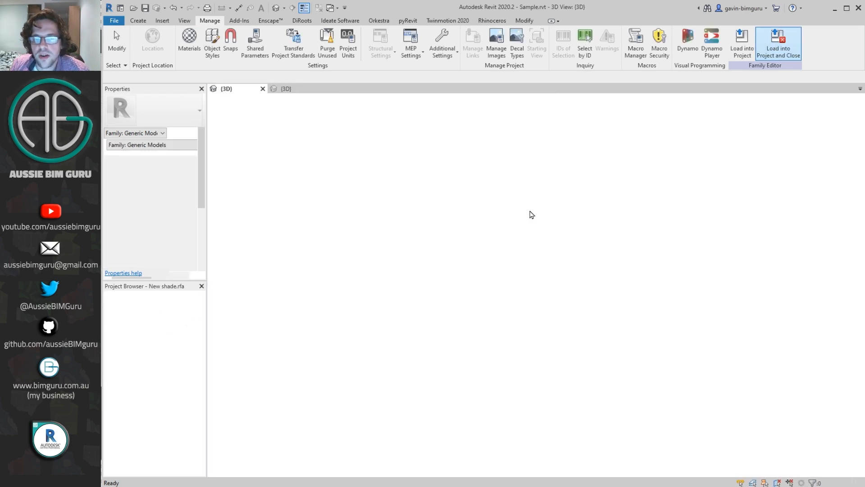
pyautogui.press('Escape')
pyautogui.press('Escape')
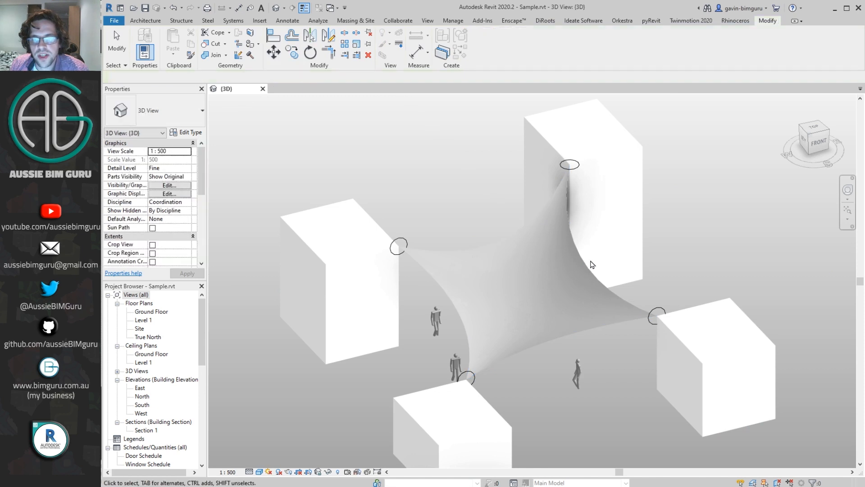
pyautogui.click(580, 261)
pyautogui.press('Delete')
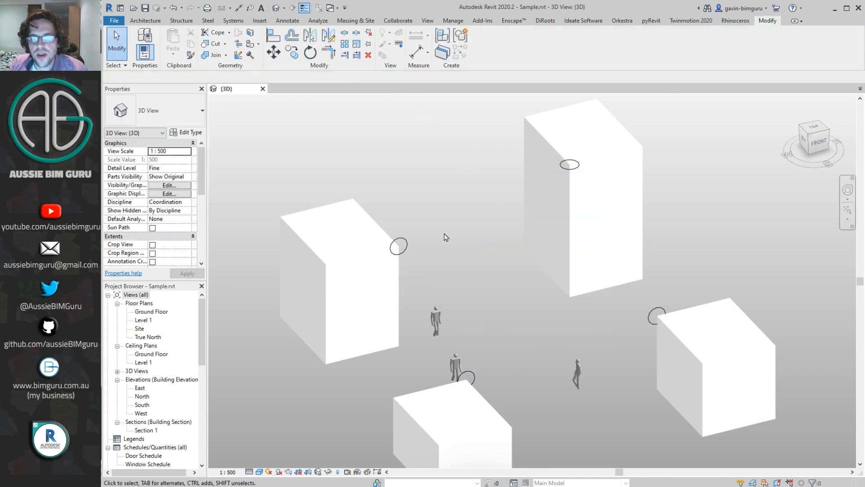
# Inspect one of the circular anchor components at the corners of the boxes.
pyautogui.click(398, 246)
pyautogui.keyDown('shift'); pyautogui.moveTo(399, 246); pyautogui.dragTo(466, 204, button='middle'); pyautogui.keyUp('shift')
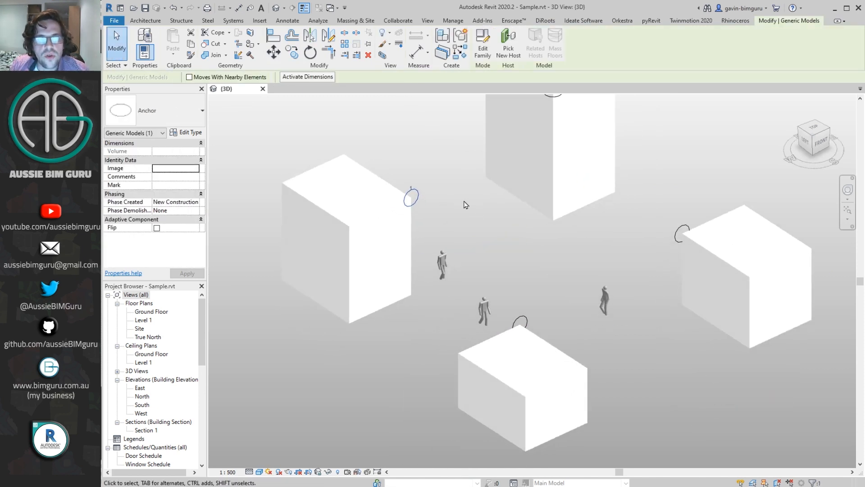
pyautogui.moveTo(436, 172); pyautogui.dragTo(432, 209, button='middle')
pyautogui.click(420, 172)
# Create a new family from the Metric Generic Model Adaptive.rft template.
pyautogui.click(115, 21)
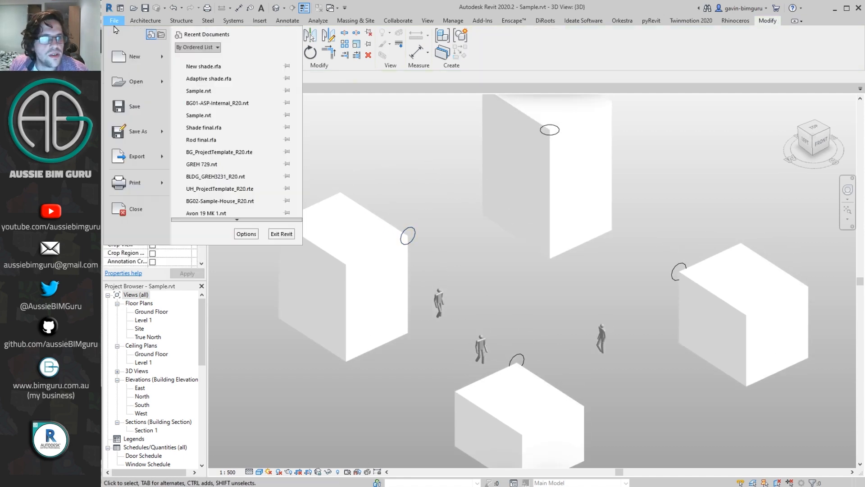
pyautogui.moveTo(119, 58)
pyautogui.click(225, 84)
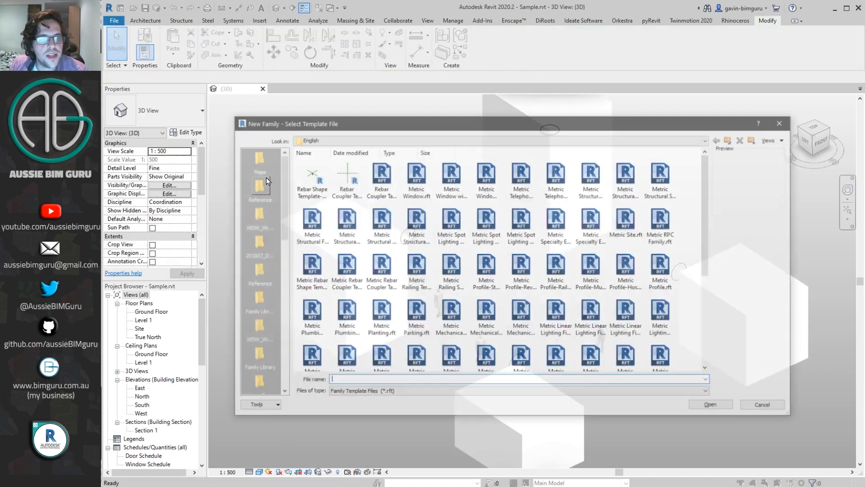
pyautogui.scroll(-2, 311, 251)
pyautogui.click(311, 251)
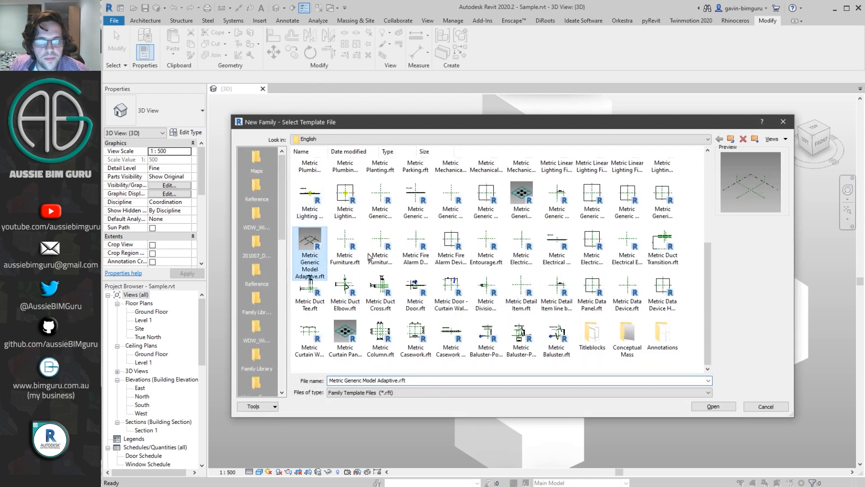
pyautogui.click(712, 406)
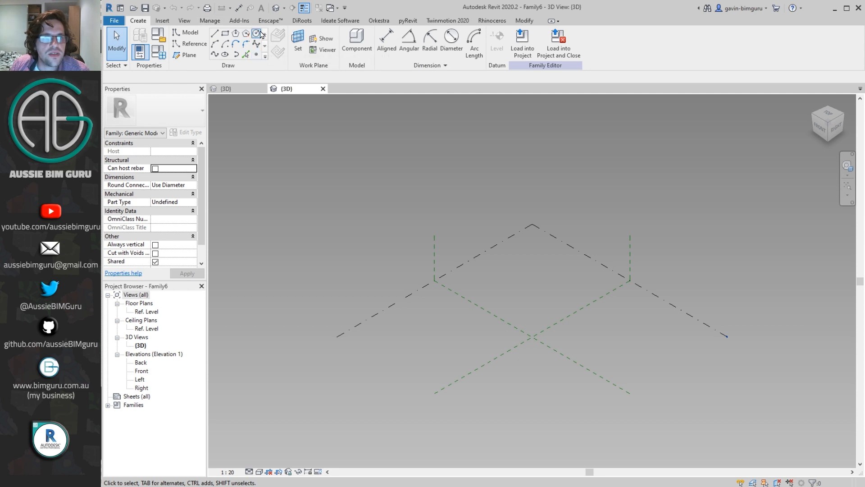
# Place a reference point on the Ref. Level near the centre of the reference planes and make it adaptive.
pyautogui.click(258, 55)
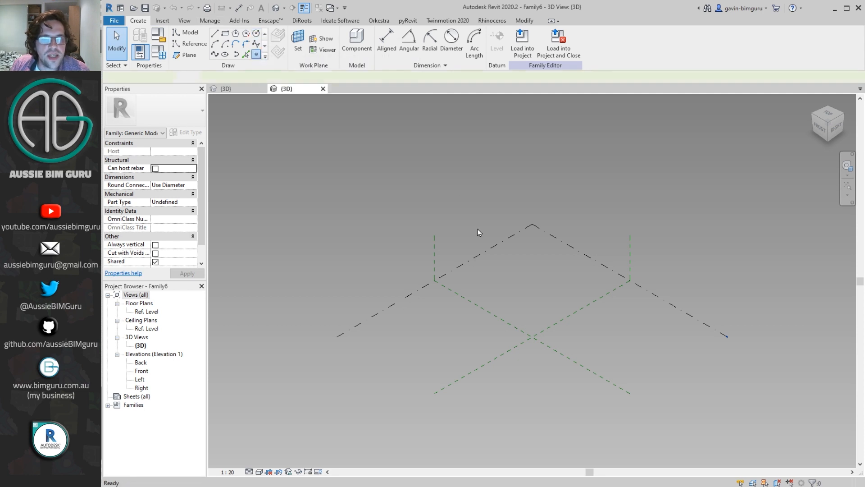
pyautogui.click(523, 325)
pyautogui.press('Escape')
pyautogui.press('Escape')
pyautogui.click(523, 325)
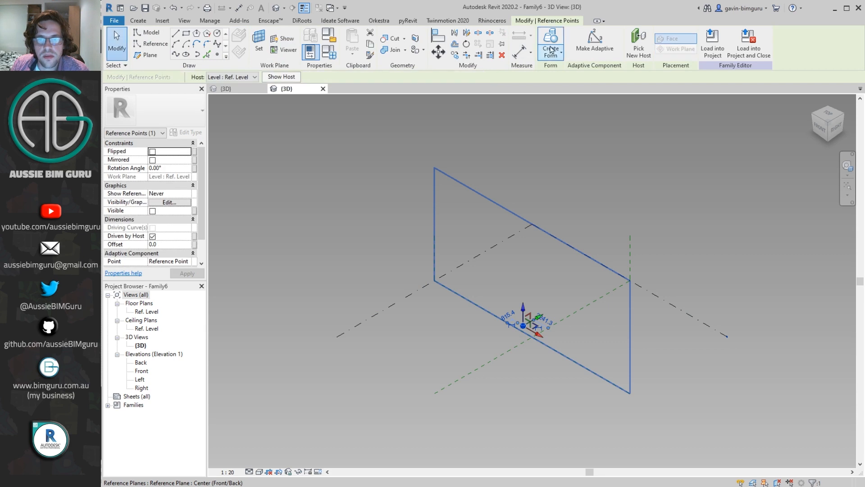
pyautogui.click(590, 47)
# Draw a model-line circle with a radius of 300 centred on the adaptive point, on the Ref. Level plane.
pyautogui.click(217, 33)
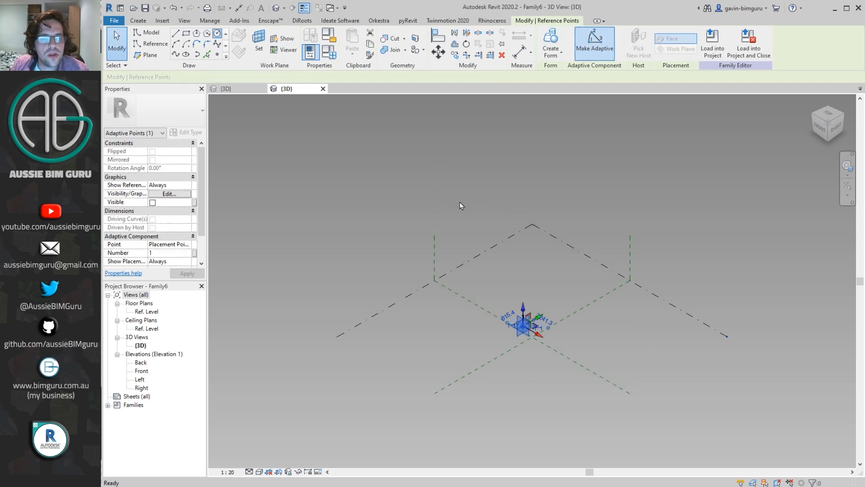
pyautogui.scroll(5, 536, 322)
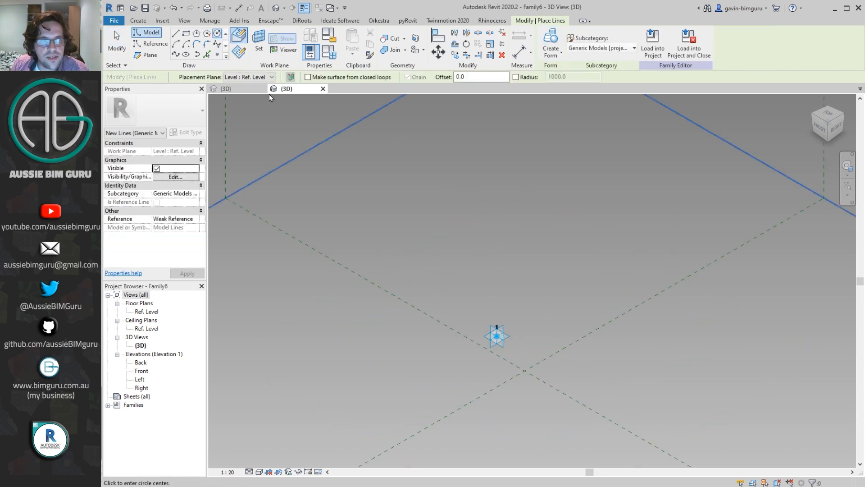
pyautogui.click(497, 335)
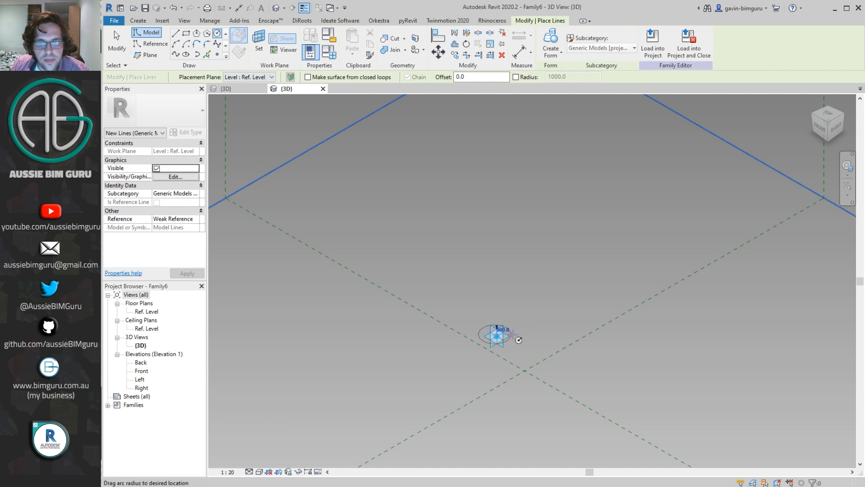
pyautogui.keyDown('shift'); pyautogui.moveTo(513, 338); pyautogui.dragTo(470, 315, button='middle'); pyautogui.keyUp('shift')
pyautogui.click(470, 316)
pyautogui.write('300')
pyautogui.press('Return')
pyautogui.press('Escape')
pyautogui.press('Escape')
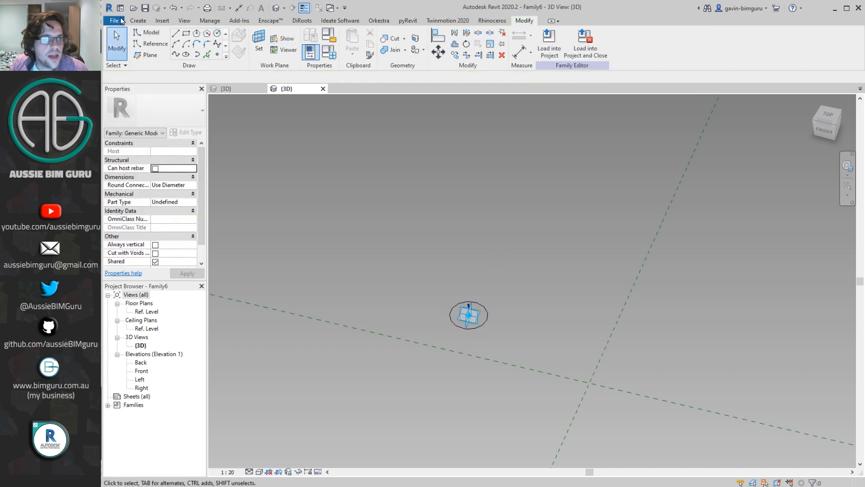
# Save the family on the Desktop as New ancho.
pyautogui.click(114, 20)
pyautogui.moveTo(139, 131)
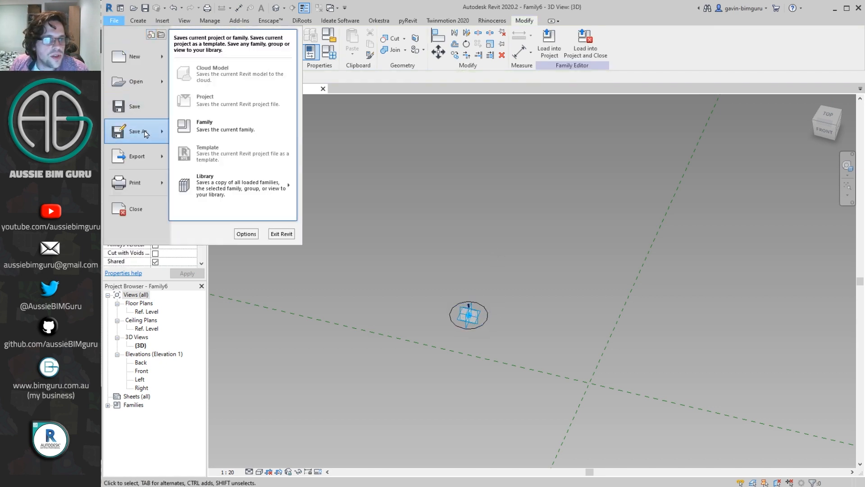
pyautogui.click(238, 122)
pyautogui.write('Newan')
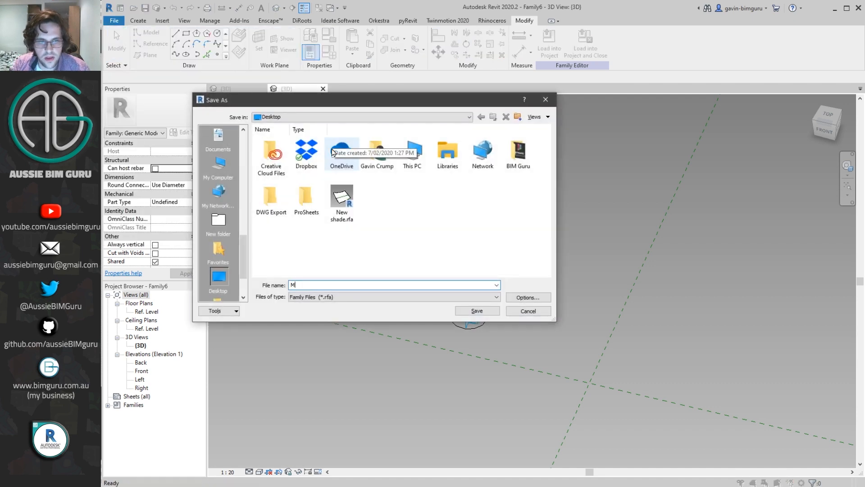
pyautogui.write('cjh')
pyautogui.press('BackSpace')
pyautogui.press('BackSpace')
pyautogui.press('BackSpace')
pyautogui.press('BackSpace')
pyautogui.press('BackSpace')
pyautogui.write('ancho')
pyautogui.press('Return')
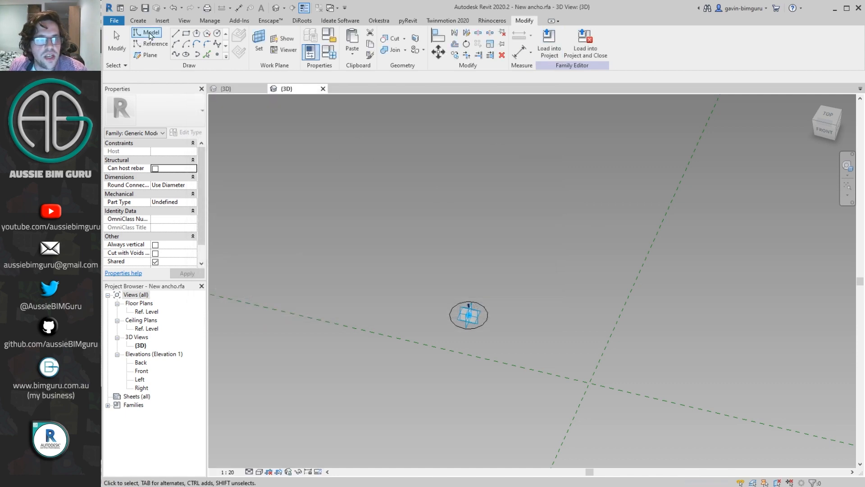
# Load the New ancho family into the project and close it, and delete the existing anchors from the box corners.
pyautogui.click(586, 45)
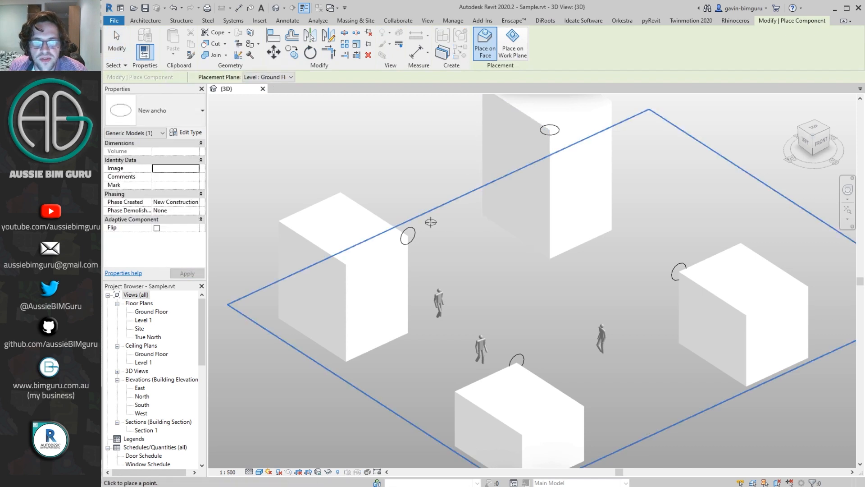
pyautogui.click(408, 234)
pyautogui.press('Escape')
pyautogui.press('Delete')
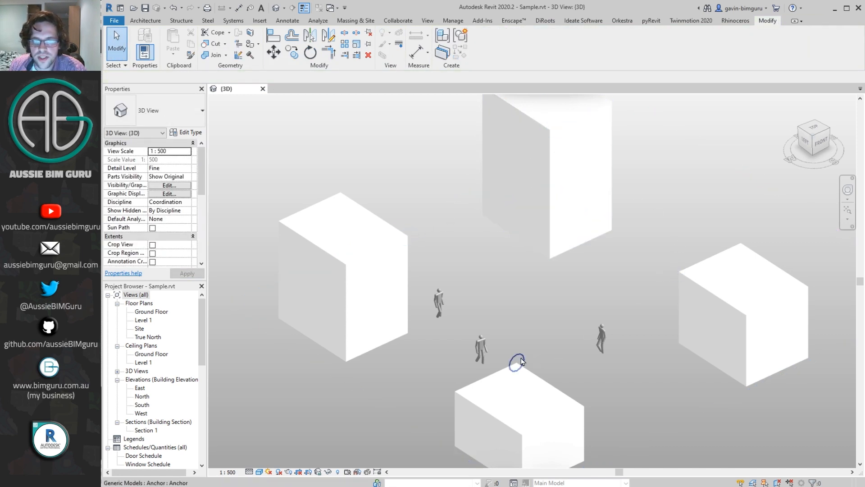
# Place a New ancho component on the inner upper corner of each of the four boxes, using face placement.
pyautogui.click(145, 21)
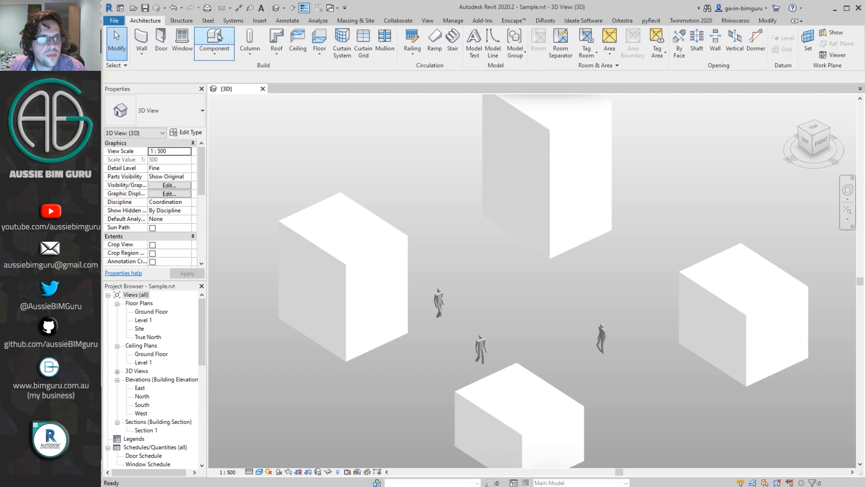
pyautogui.click(214, 39)
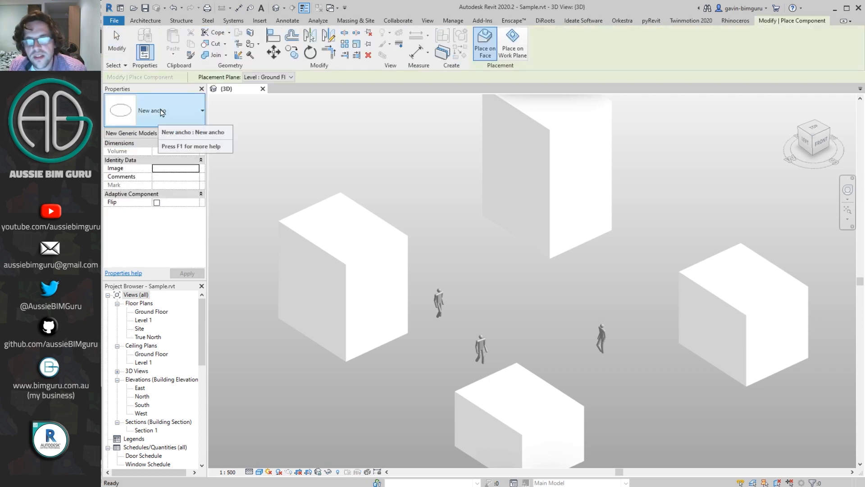
pyautogui.click(493, 47)
pyautogui.click(404, 241)
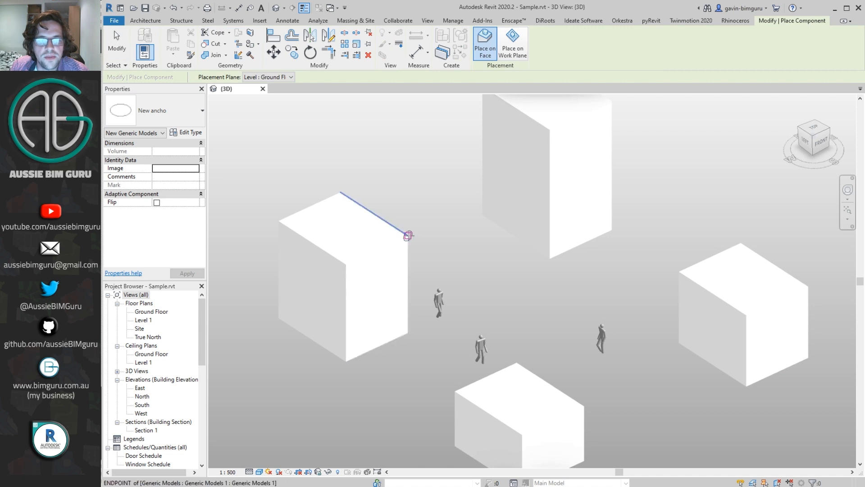
pyautogui.click(549, 130)
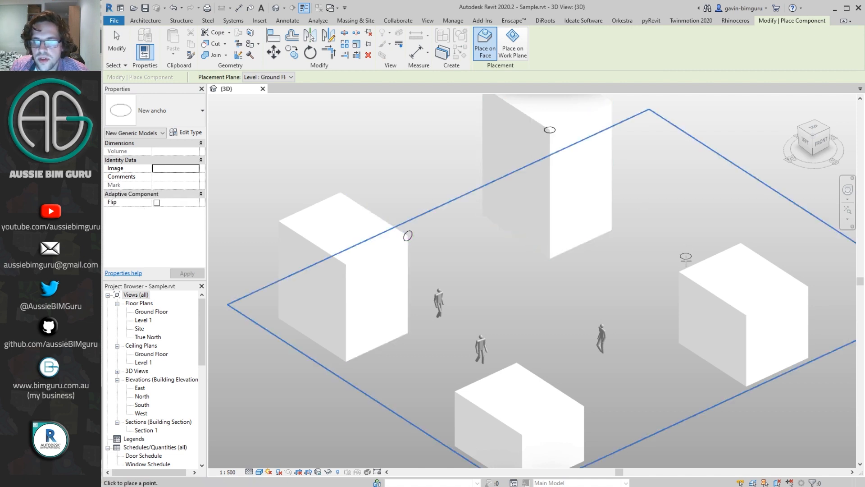
pyautogui.click(680, 271)
pyautogui.click(517, 362)
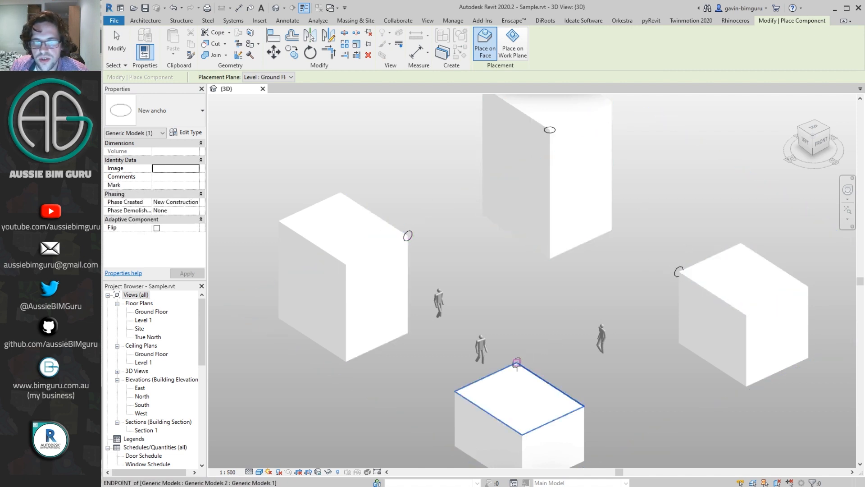
pyautogui.moveTo(575, 306); pyautogui.dragTo(559, 341, button='middle')
pyautogui.press('Escape')
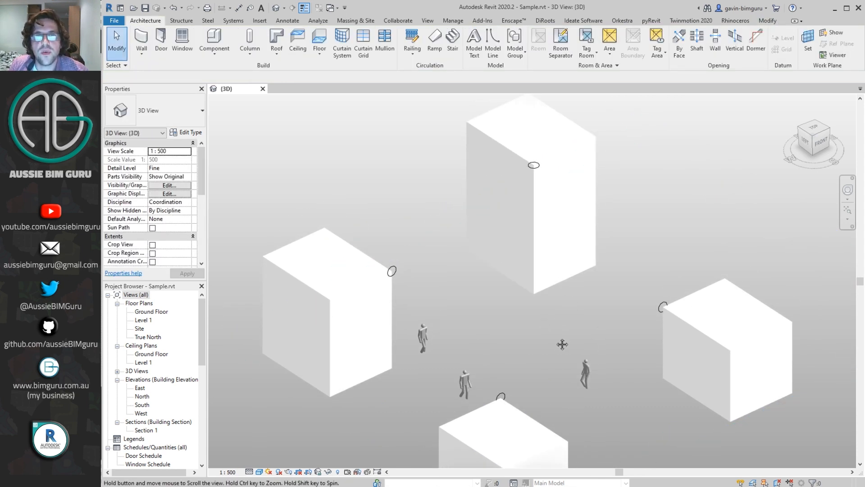
pyautogui.moveTo(547, 381); pyautogui.dragTo(548, 332, button='middle')
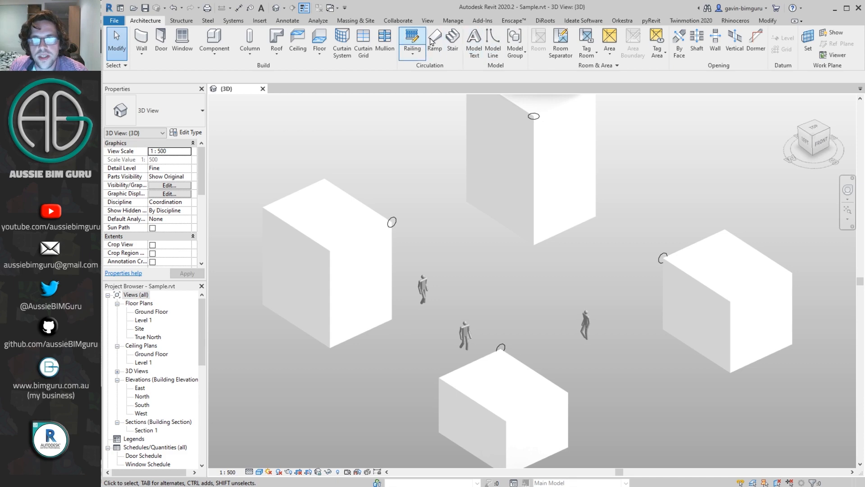
# Launch Rhino from the Revit add-ins and switch to the Grasshopper window with its empty canvas.
pyautogui.click(482, 21)
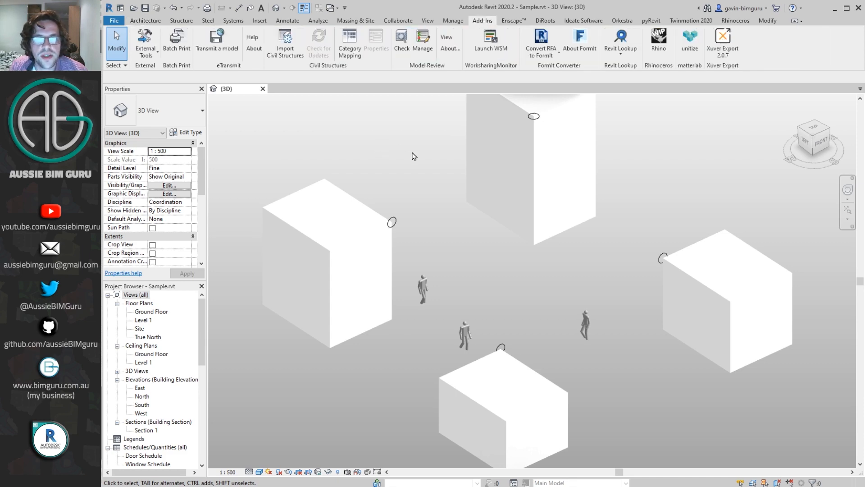
pyautogui.click(663, 40)
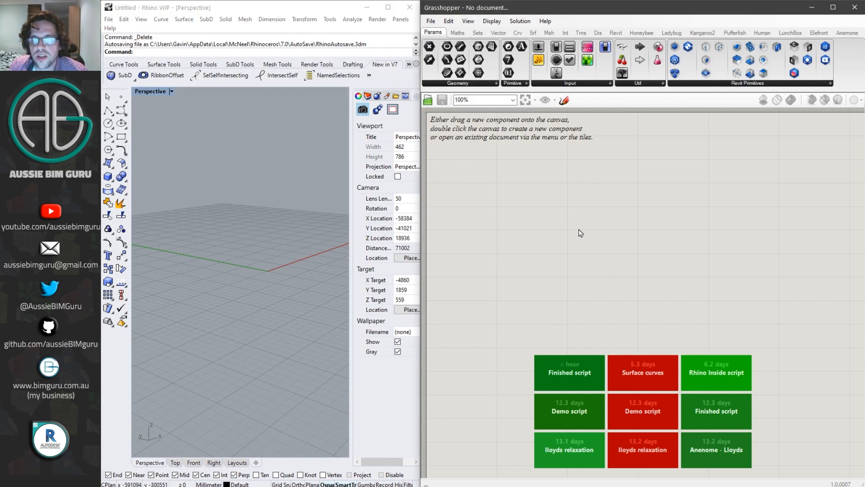
pyautogui.moveTo(420, 171); pyautogui.dragTo(420, 142)
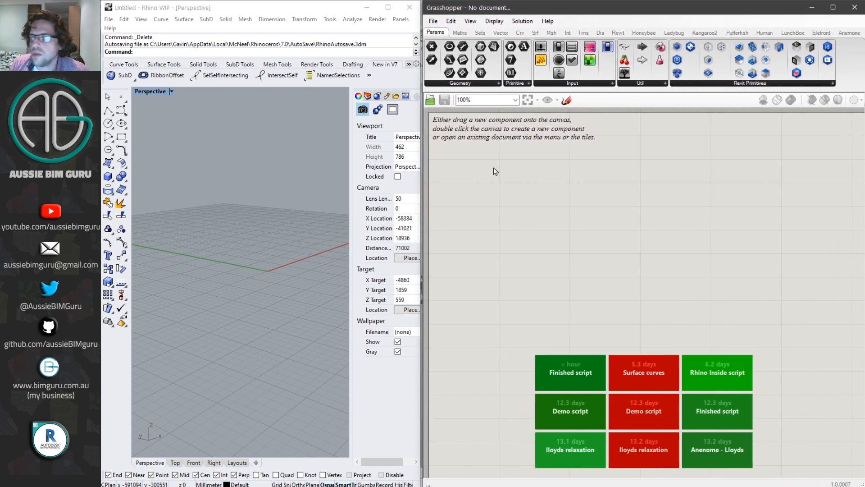
pyautogui.hotkey('alt', 'Tab')
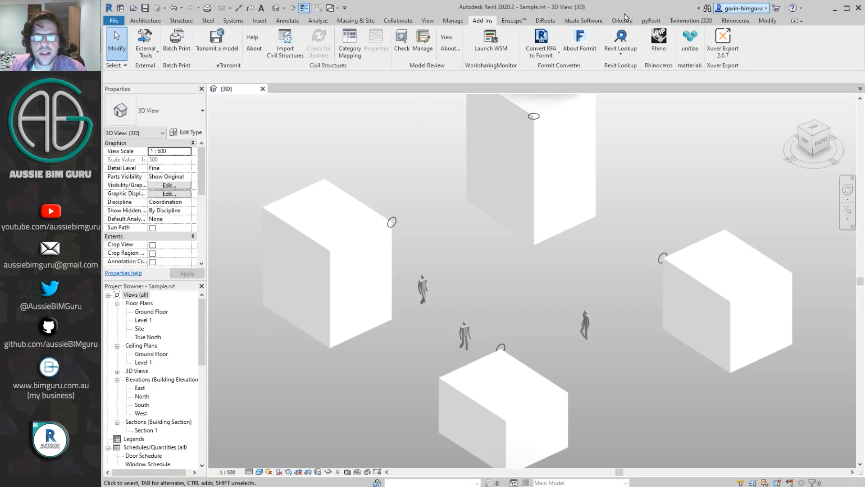
pyautogui.moveTo(820, 2); pyautogui.dragTo(783, 409)
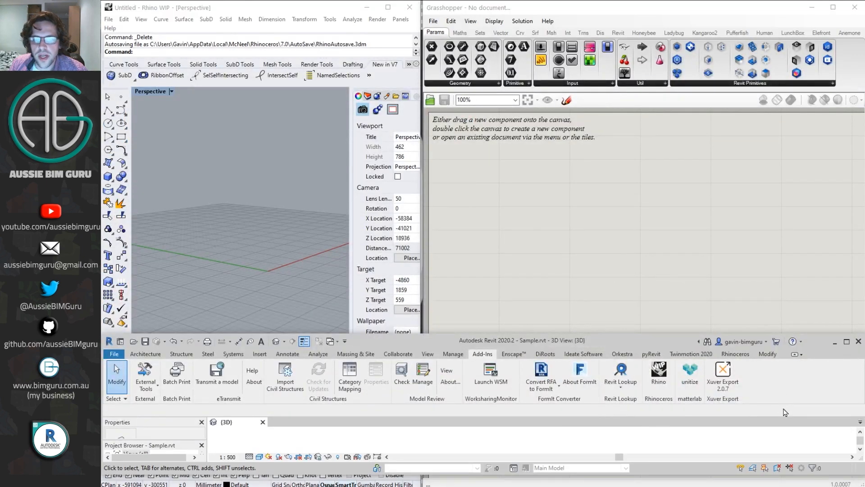
pyautogui.click(440, 214)
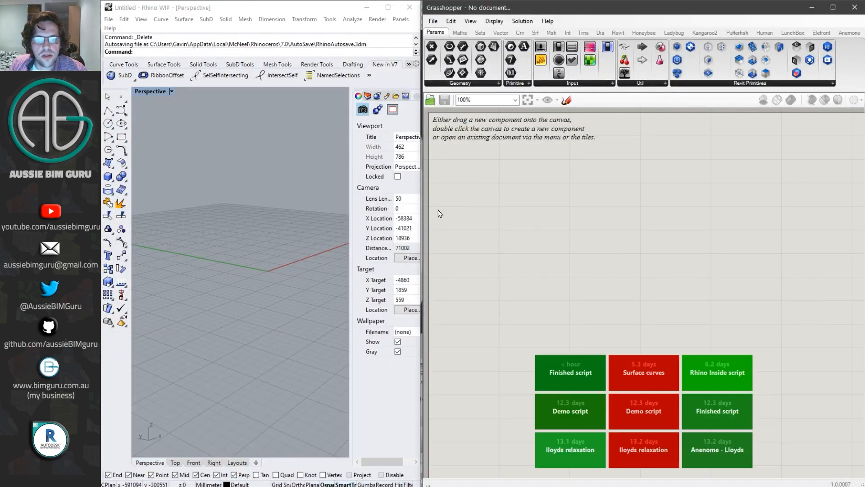
# Add a Model Categories Picker to the Grasshopper canvas and move it to clear space.
pyautogui.doubleClick(513, 190)
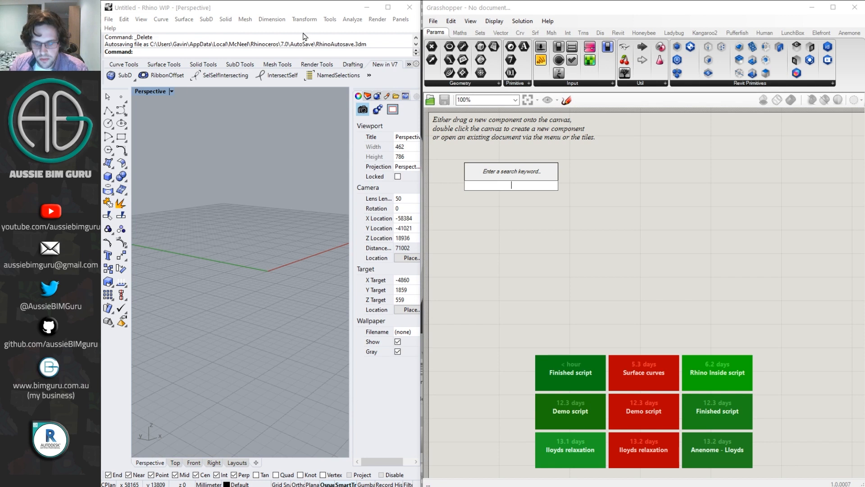
pyautogui.write('model categ')
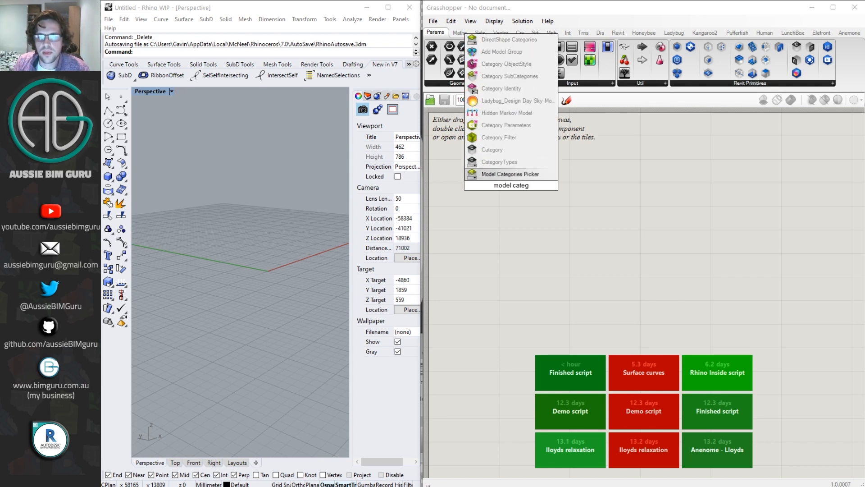
pyautogui.press('Return')
pyautogui.moveTo(548, 190); pyautogui.dragTo(636, 260)
# Move the Bifocals component to the canvas's upper-left corner and arrange the Model Categories Picker in the working area.
pyautogui.moveTo(584, 88); pyautogui.dragTo(471, 178)
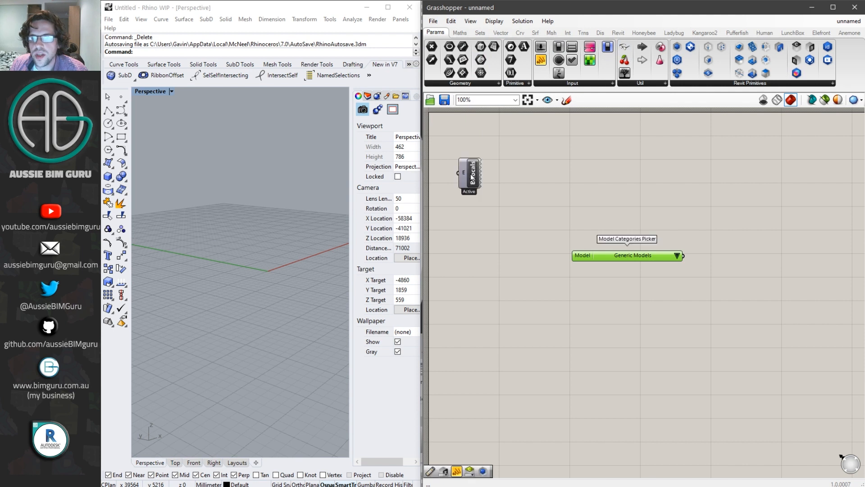
pyautogui.scroll(3, 473, 180)
pyautogui.moveTo(531, 226); pyautogui.dragTo(499, 177)
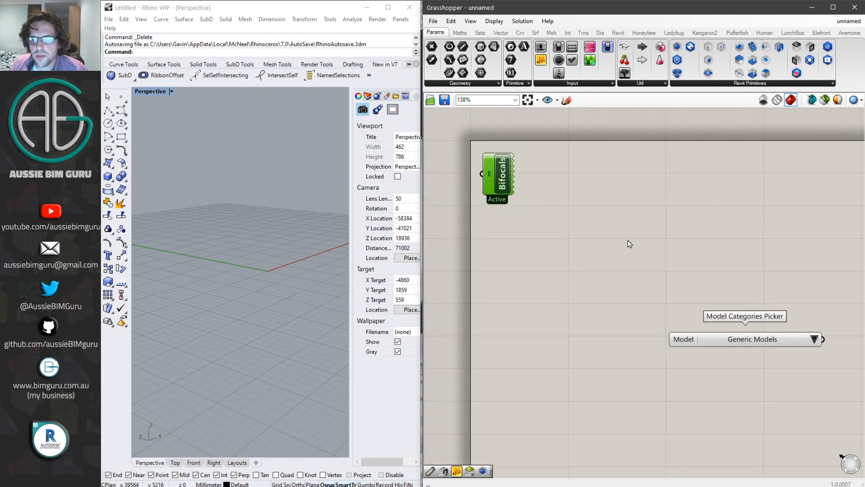
pyautogui.moveTo(628, 241); pyautogui.dragTo(443, 166, button='right')
pyautogui.scroll(1, 531, 275)
pyautogui.moveTo(542, 270); pyautogui.dragTo(526, 276)
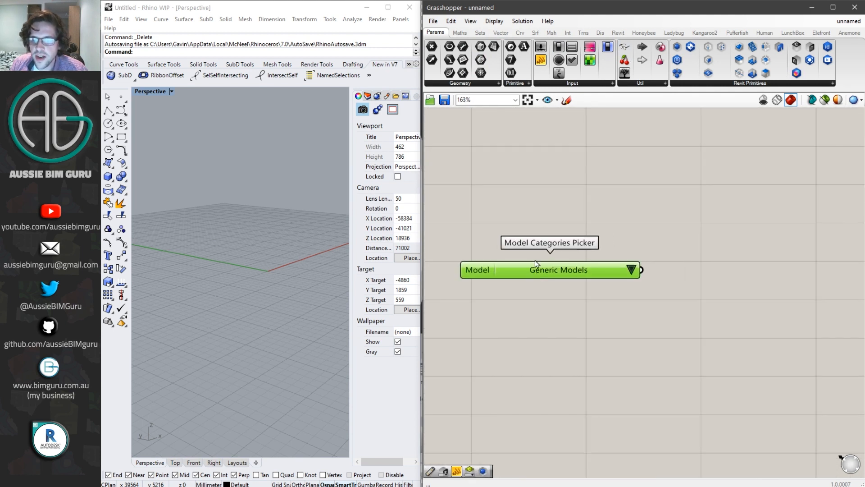
pyautogui.click(523, 191)
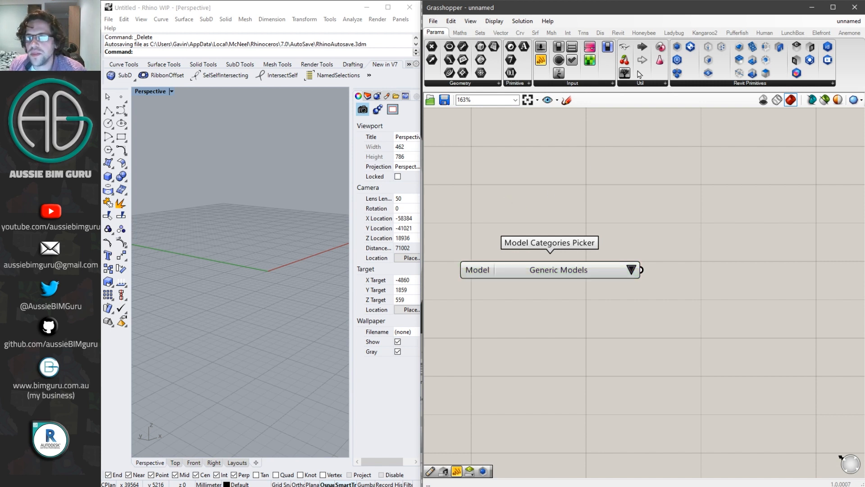
# Add an ElementType Picker component and feed it from the Model Categories Picker set to Generic Models.
pyautogui.click(746, 85)
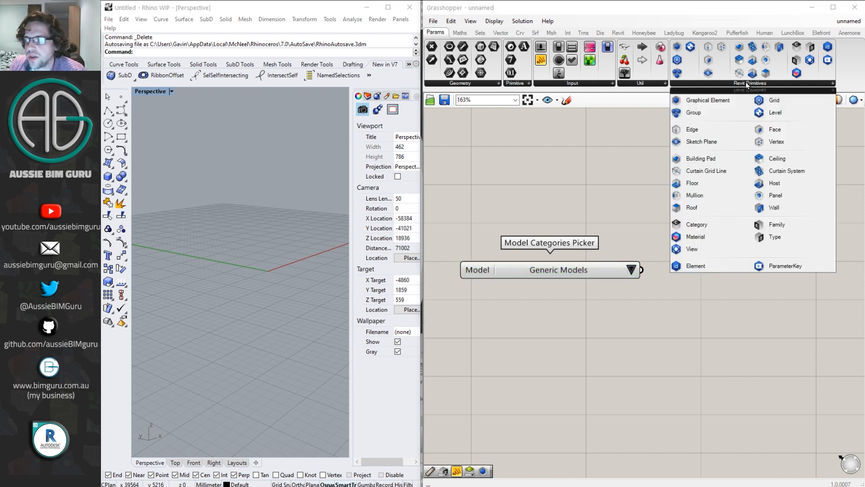
pyautogui.doubleClick(622, 173)
pyautogui.write('e')
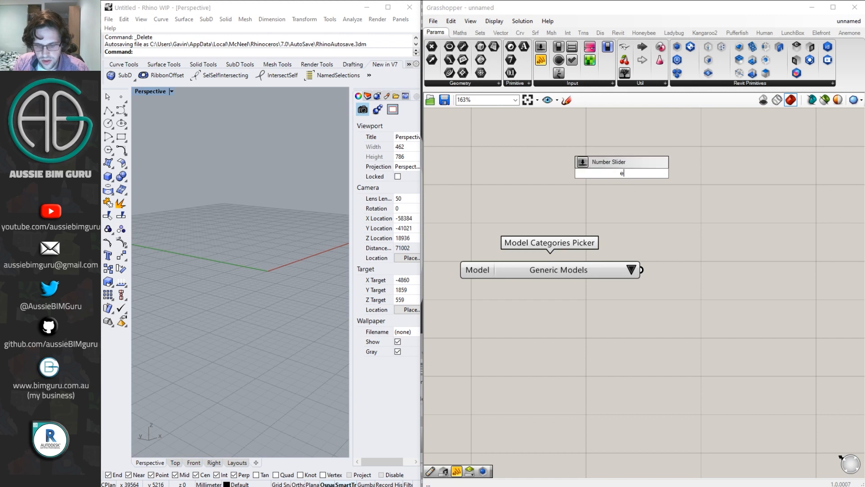
pyautogui.write('lement type picker')
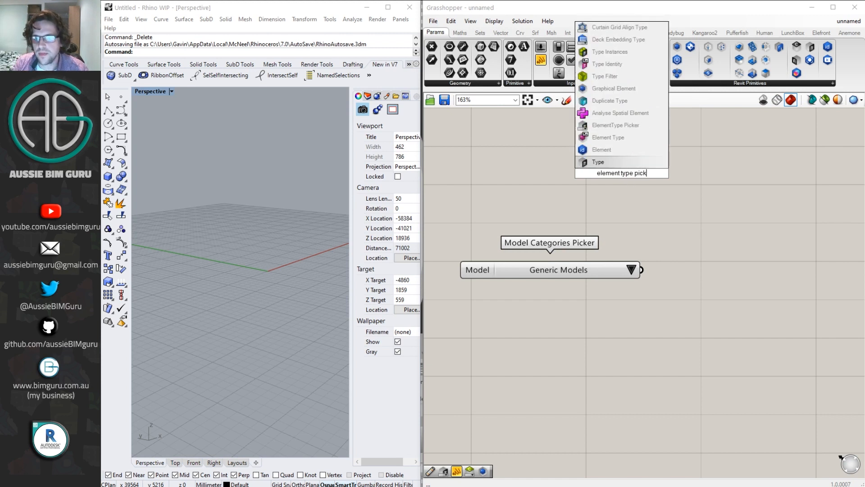
pyautogui.click(659, 137)
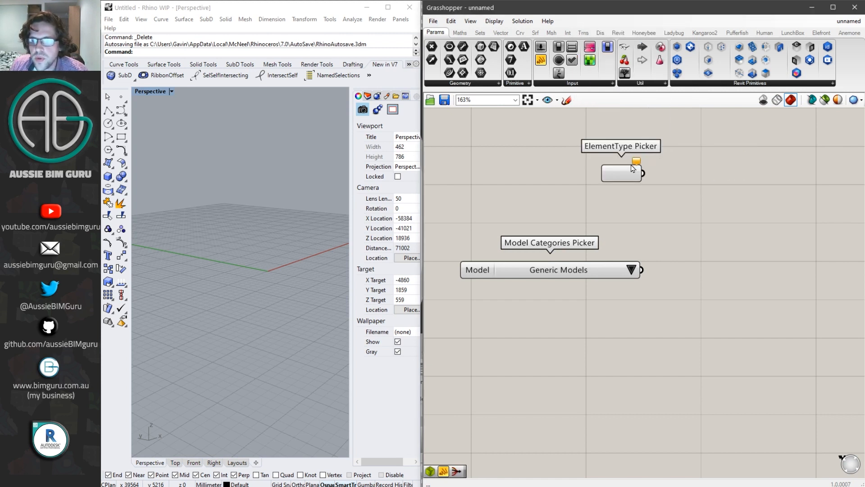
pyautogui.moveTo(635, 168); pyautogui.dragTo(737, 268)
pyautogui.moveTo(642, 269); pyautogui.dragTo(683, 270)
pyautogui.moveTo(789, 258); pyautogui.dragTo(703, 225, button='right')
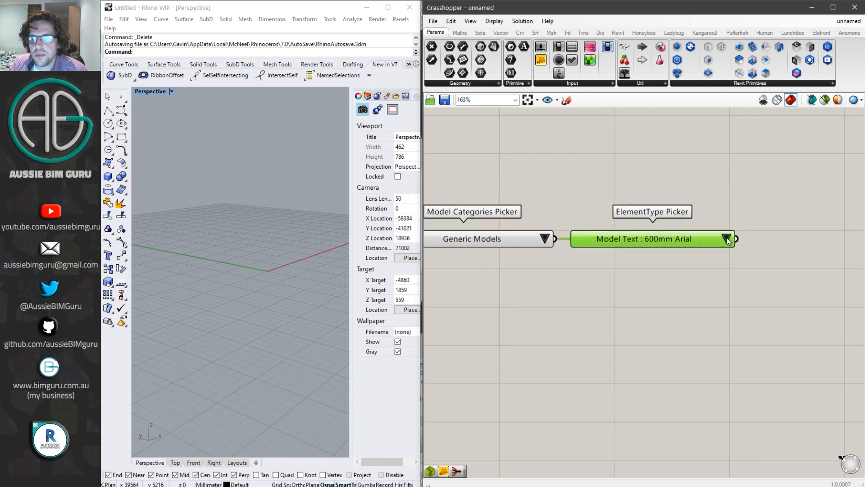
# Choose the Anchor : Anchor type in the ElementType Picker.
pyautogui.click(727, 239)
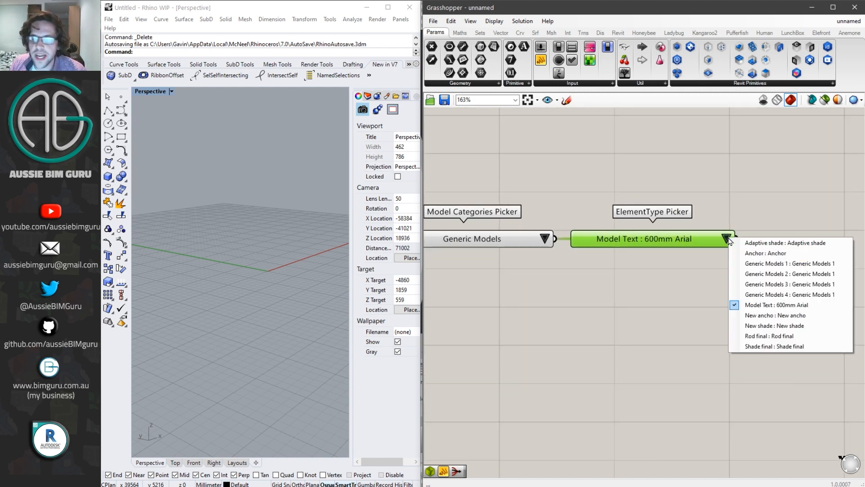
pyautogui.click(792, 254)
pyautogui.moveTo(771, 226); pyautogui.dragTo(616, 204, button='right')
pyautogui.click(648, 217)
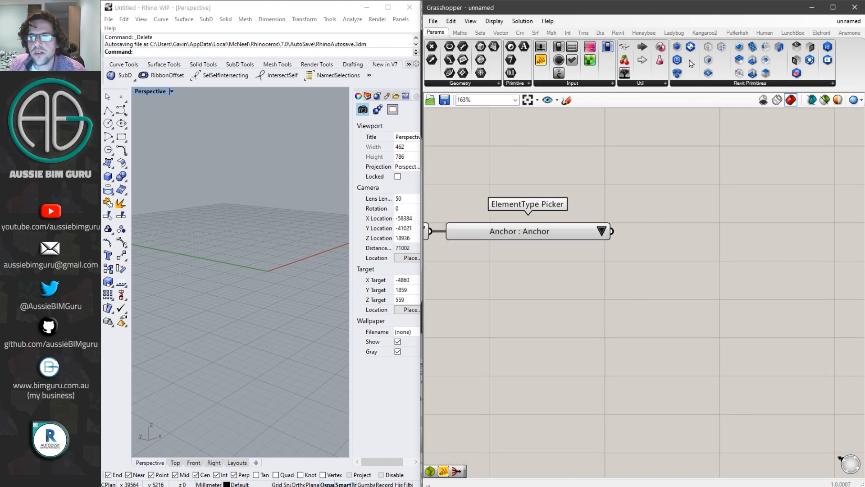
# Add a Type Filter component after the ElementType Picker and feed its T input from the picker.
pyautogui.click(616, 34)
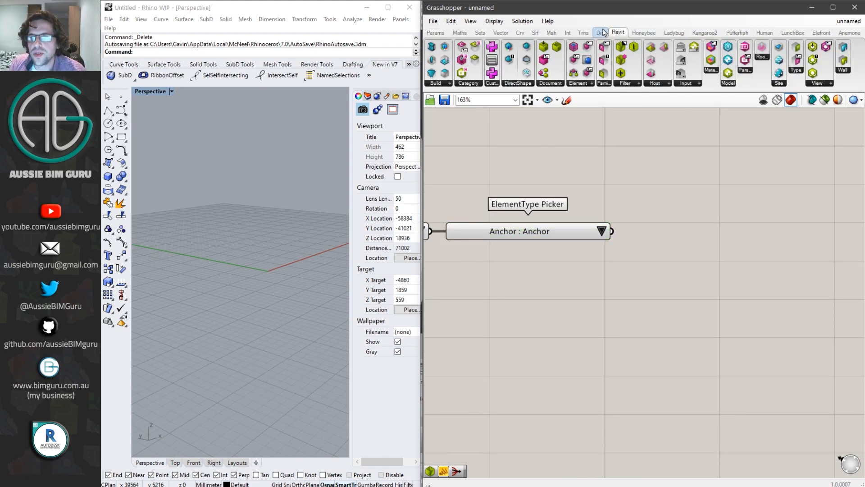
pyautogui.click(635, 85)
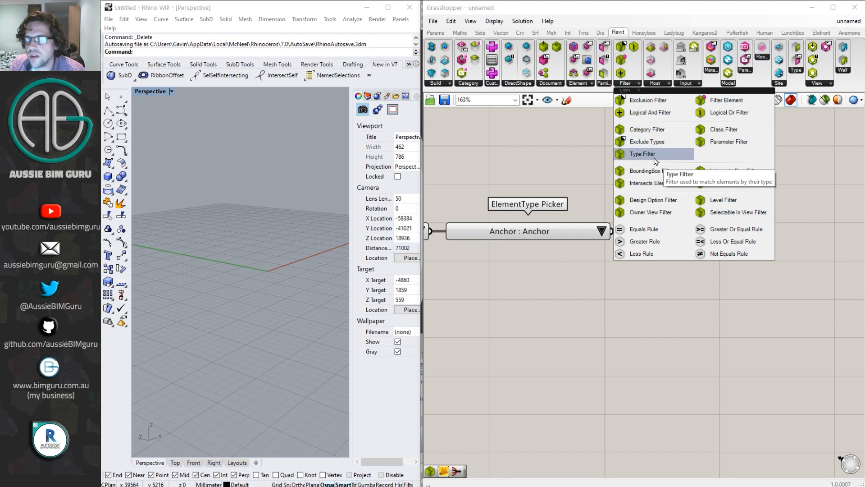
pyautogui.moveTo(656, 157); pyautogui.dragTo(711, 239)
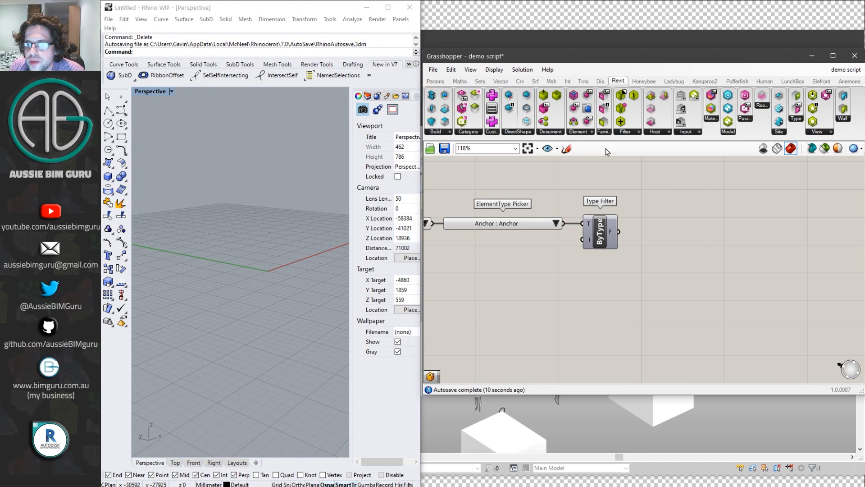
# Add a Query Elements component and connect the Type Filter's output to its F input.
pyautogui.click(578, 131)
pyautogui.moveTo(607, 198); pyautogui.dragTo(701, 228)
pyautogui.moveTo(624, 232); pyautogui.dragTo(684, 229)
pyautogui.scroll(1, 548, 230)
# Set the ElementType Picker to New ancho : New ancho and move Query Elements close to the Type Filter.
pyautogui.click(558, 222)
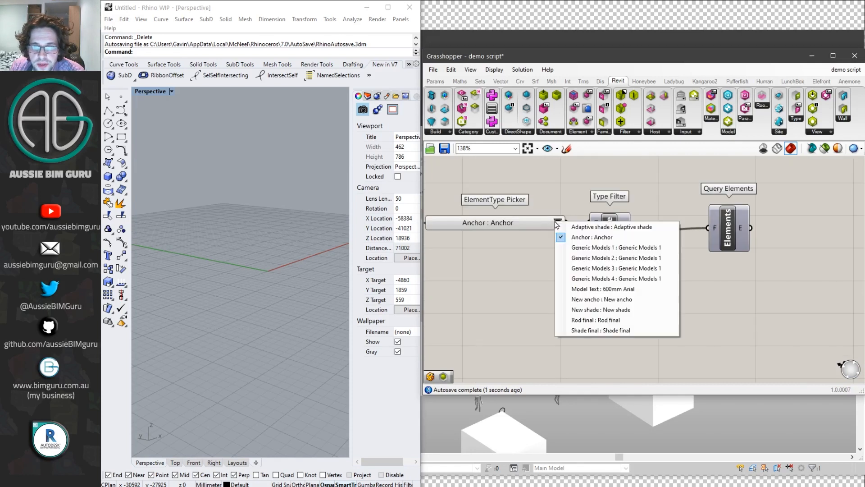
pyautogui.click(618, 301)
pyautogui.moveTo(737, 227); pyautogui.dragTo(675, 228)
pyautogui.moveTo(682, 234)
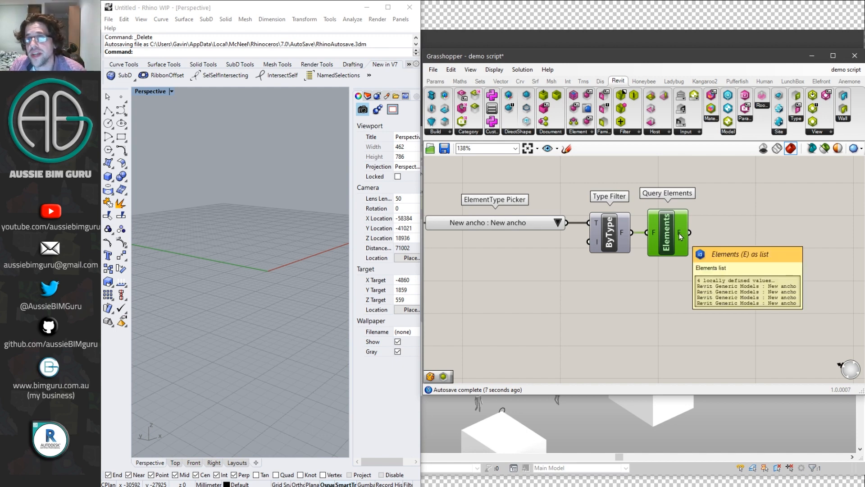
# Add an Element Geometry component and connect the Query Elements output to its E input.
pyautogui.moveTo(776, 243); pyautogui.dragTo(657, 242, button='right')
pyautogui.click(701, 236)
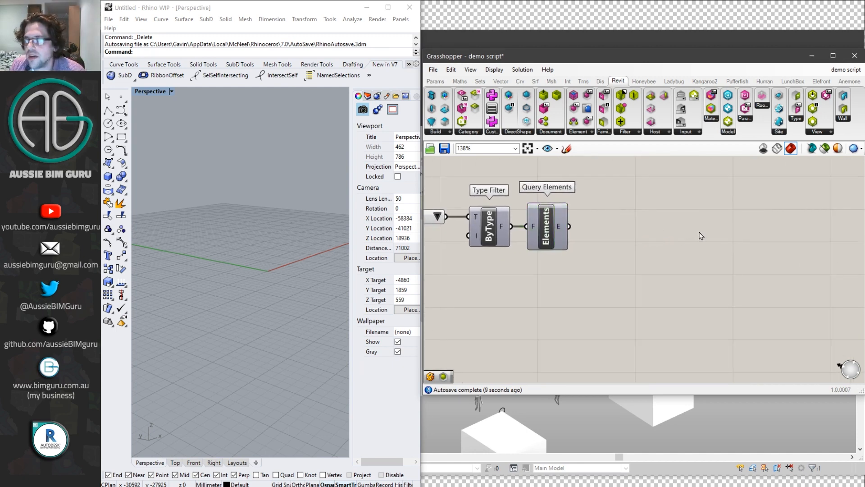
pyautogui.click(591, 132)
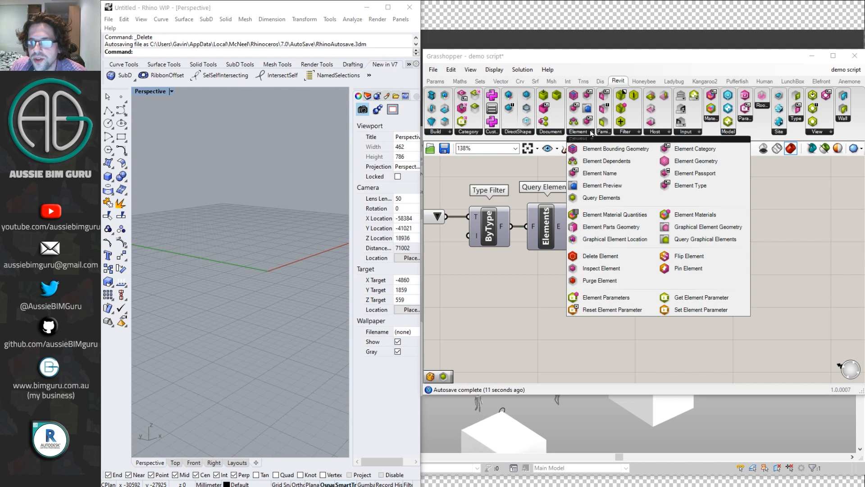
pyautogui.moveTo(665, 161); pyautogui.dragTo(691, 219)
pyautogui.moveTo(568, 226); pyautogui.dragTo(638, 219)
pyautogui.click(698, 207)
pyautogui.scroll(5, 259, 248)
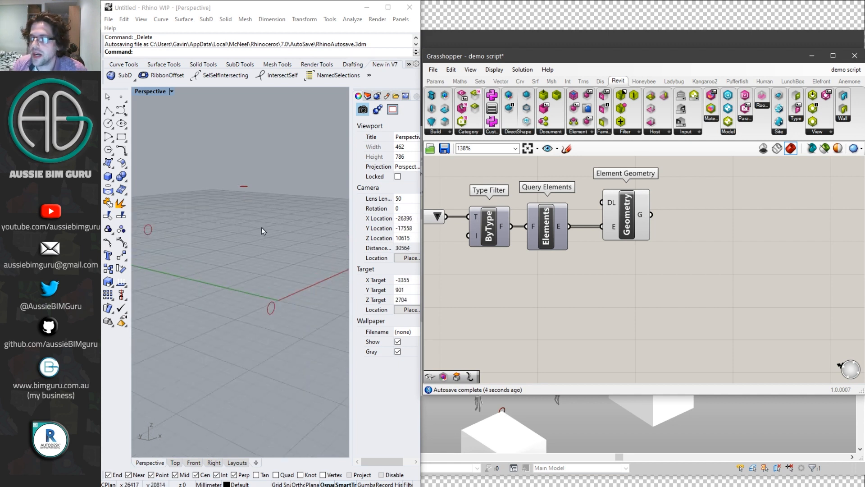
# Add an Area component and connect the Element Geometry output to its G input.
pyautogui.moveTo(726, 201); pyautogui.dragTo(676, 231, button='right')
pyautogui.doubleClick(661, 225)
pyautogui.write('area')
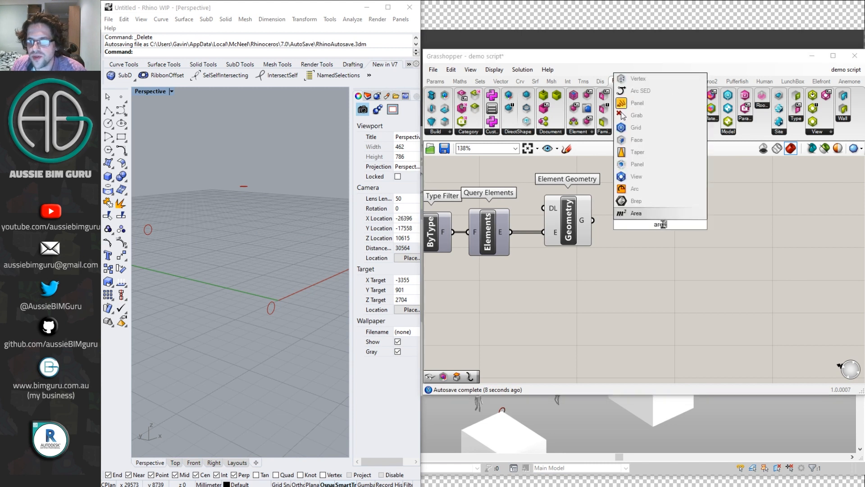
pyautogui.press('Return')
pyautogui.moveTo(593, 221); pyautogui.dragTo(644, 225)
pyautogui.click(706, 224)
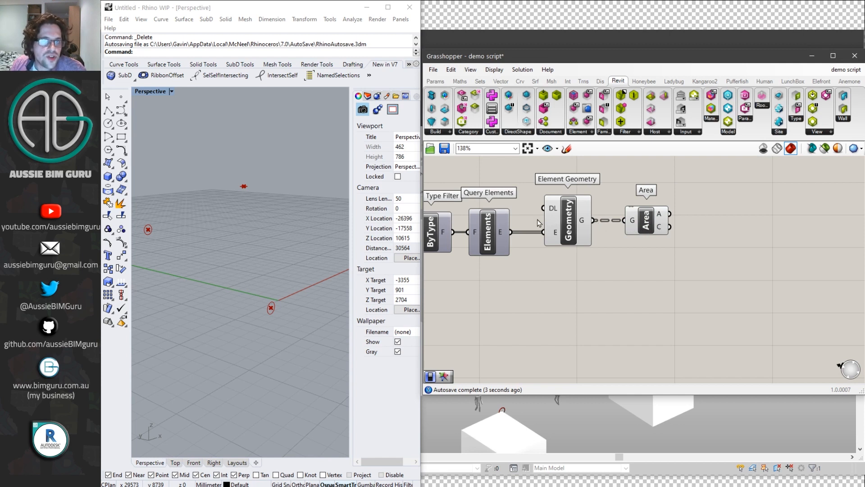
# Turn off the preview of Element Geometry and flatten the Area component's geometry input.
pyautogui.click(570, 208)
pyautogui.rightClick(569, 209)
pyautogui.click(602, 228)
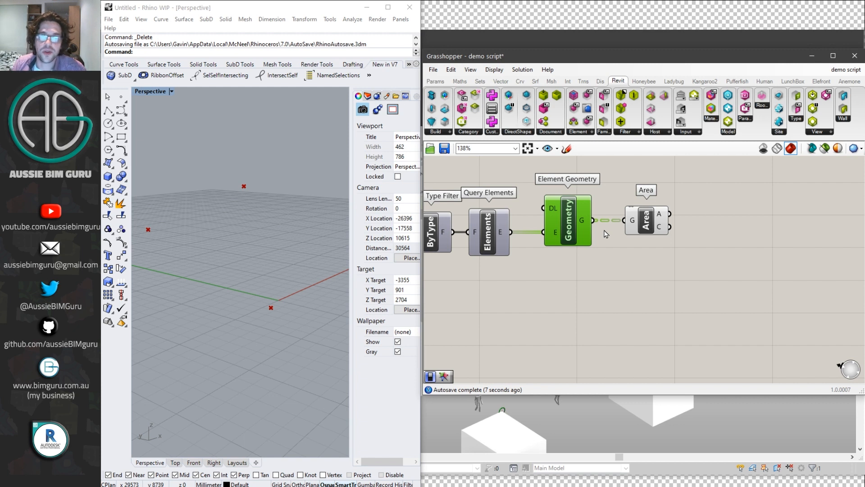
pyautogui.rightClick(632, 223)
pyautogui.click(670, 294)
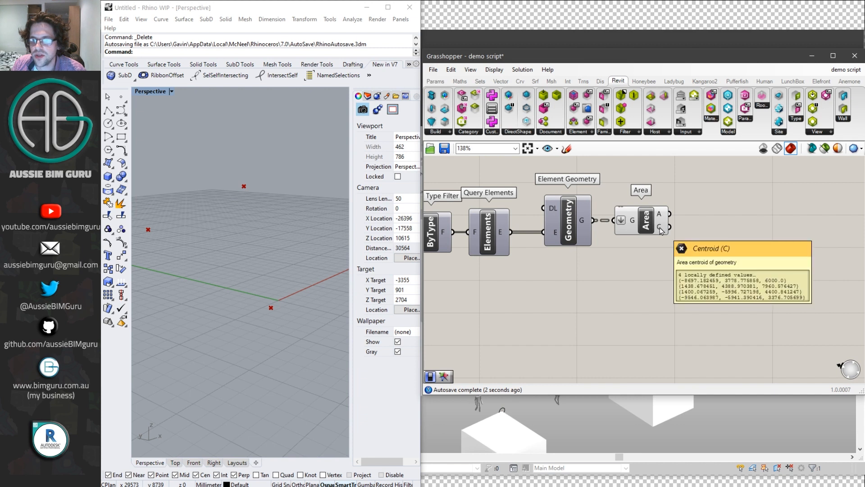
pyautogui.click(651, 225)
# Add a PolyLine component and connect the Area component's centroid output to its V input.
pyautogui.moveTo(730, 233); pyautogui.dragTo(641, 233, button='right')
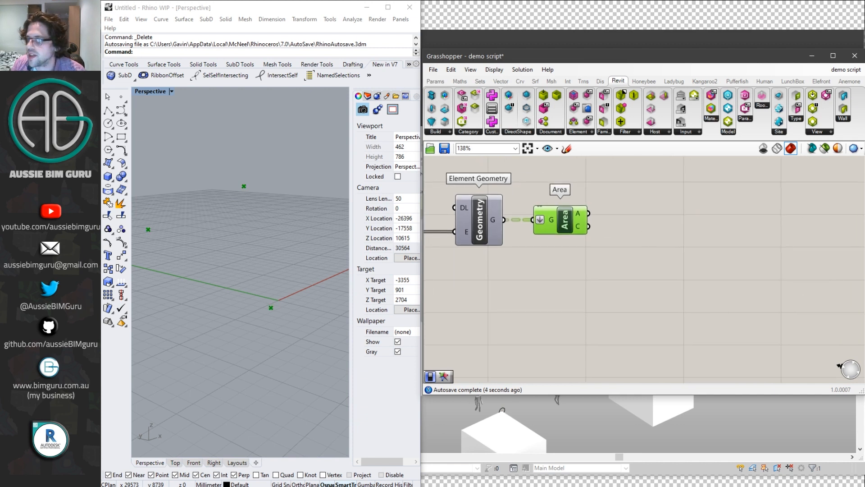
pyautogui.doubleClick(637, 228)
pyautogui.write('polyline')
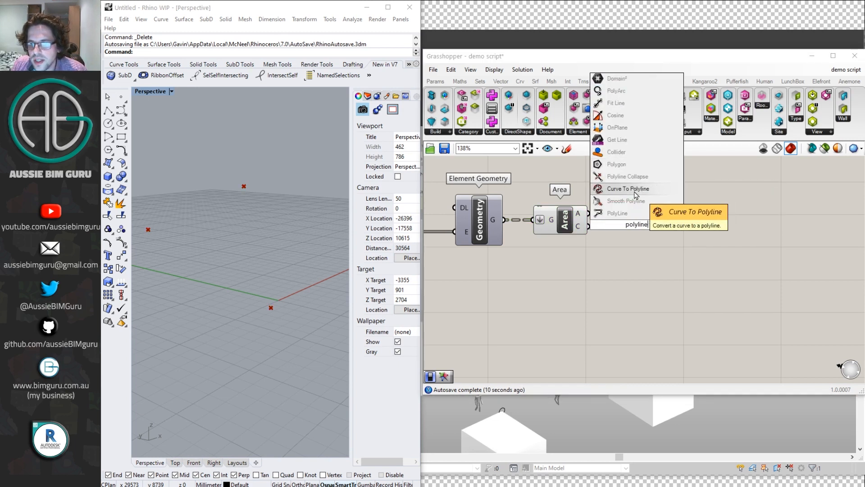
pyautogui.click(658, 213)
pyautogui.moveTo(589, 226); pyautogui.dragTo(629, 233)
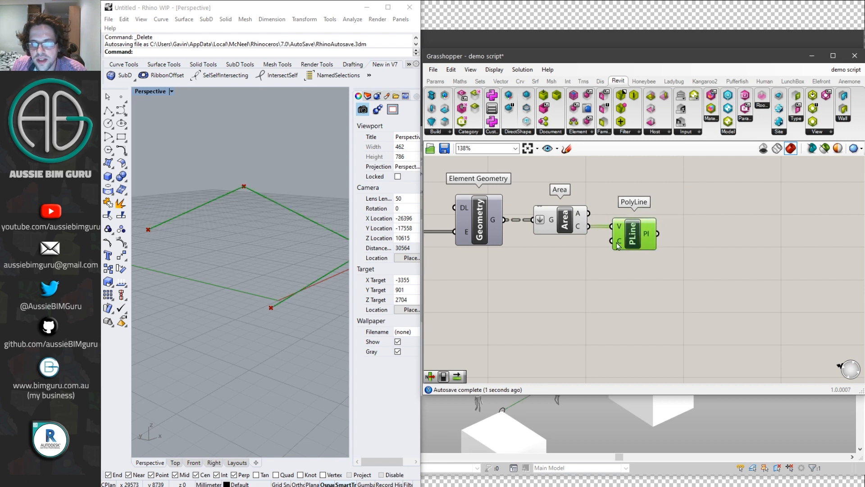
# Set the PolyLine component's closed input to True.
pyautogui.rightClick(619, 245)
pyautogui.moveTo(709, 334)
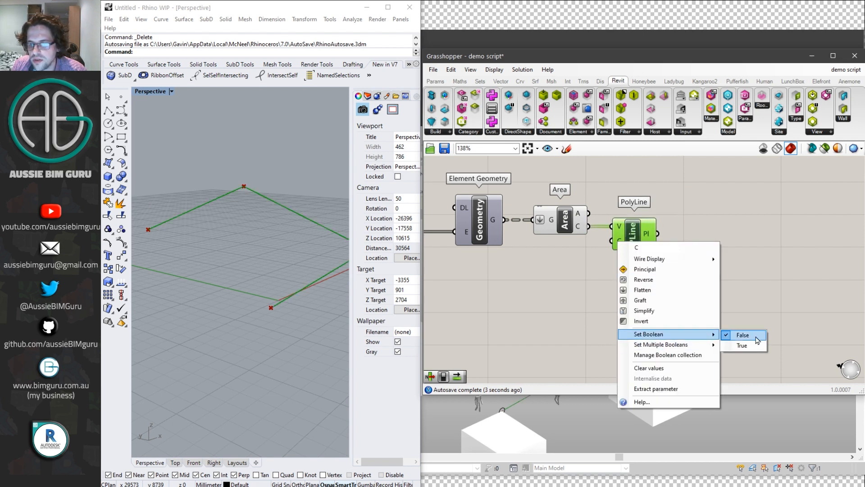
pyautogui.click(741, 345)
pyautogui.click(740, 289)
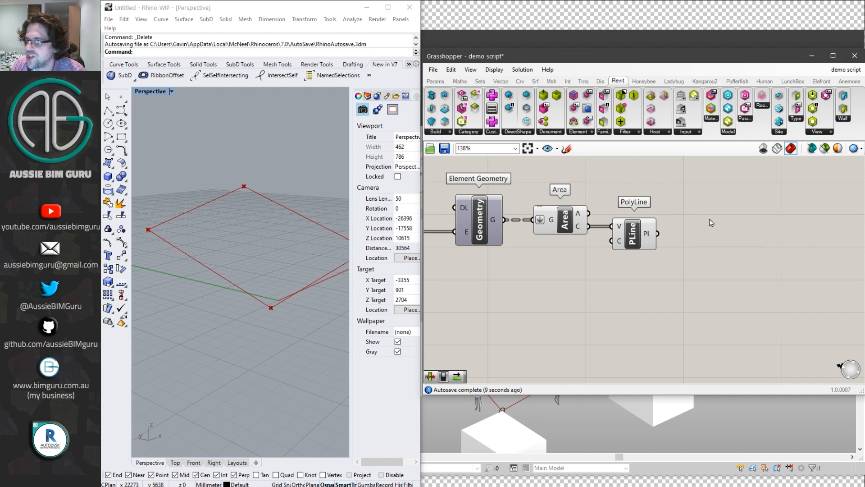
# Add a Surface parameter next to the PolyLine component and feed it the polyline output.
pyautogui.moveTo(715, 222); pyautogui.dragTo(661, 234, button='right')
pyautogui.doubleClick(660, 234)
pyautogui.write('srf')
pyautogui.click(644, 209)
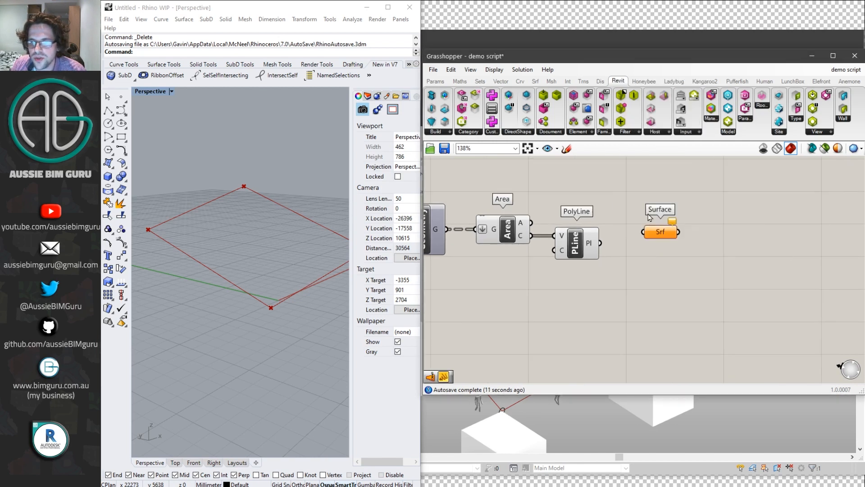
pyautogui.moveTo(600, 243); pyautogui.dragTo(638, 245)
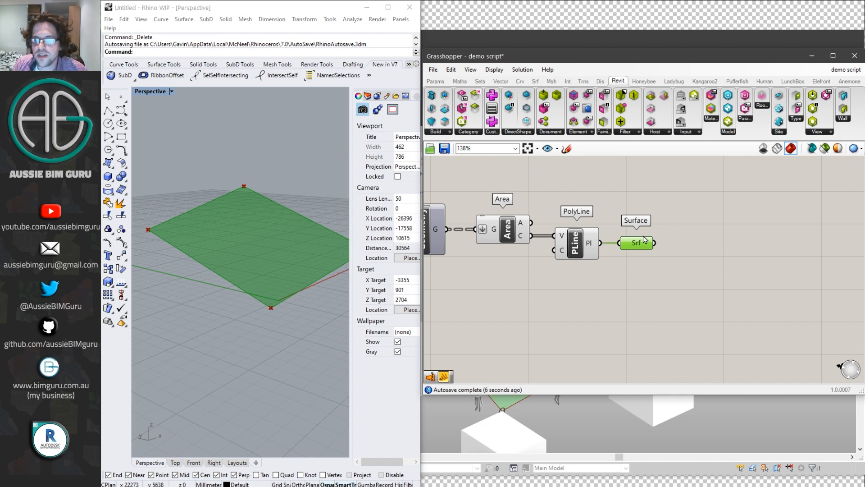
pyautogui.moveTo(648, 245)
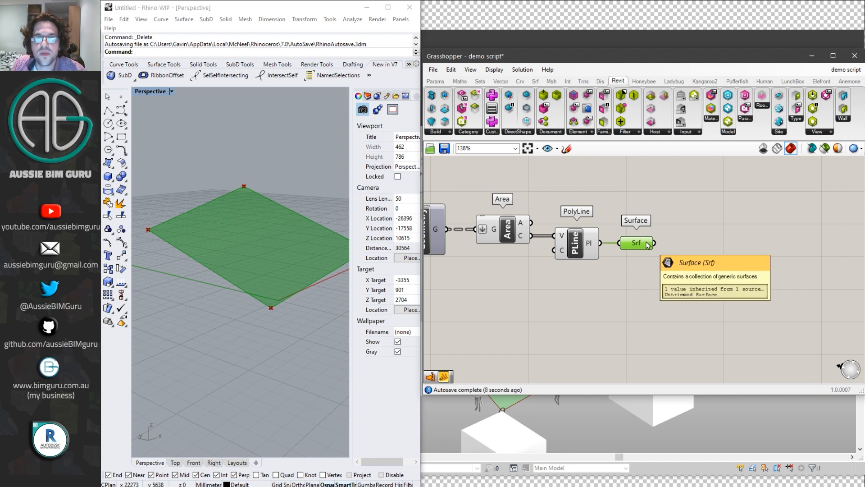
# Bake the Surface parameter's geometry into the Rhino document.
pyautogui.rightClick(642, 245)
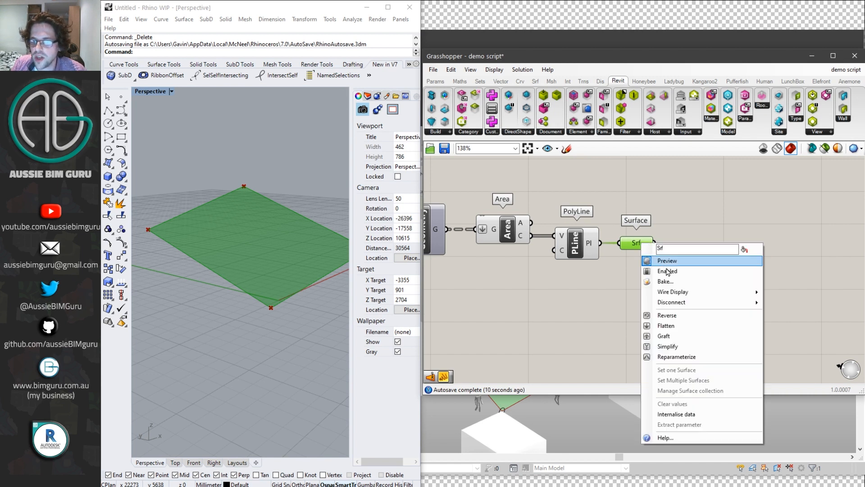
pyautogui.click(674, 281)
pyautogui.click(688, 367)
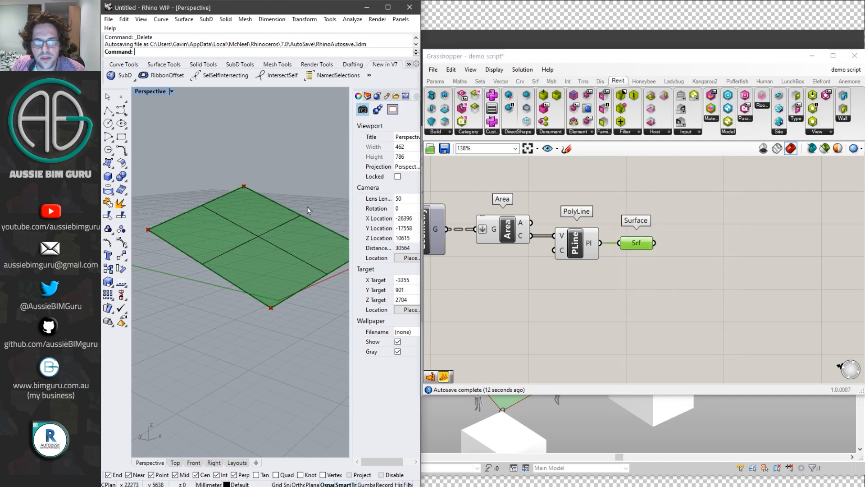
# Rebuild the baked surface in Rhino with 25 points and degree 3 in both U and V, deleting the input.
pyautogui.click(305, 218)
pyautogui.write('Rebuild')
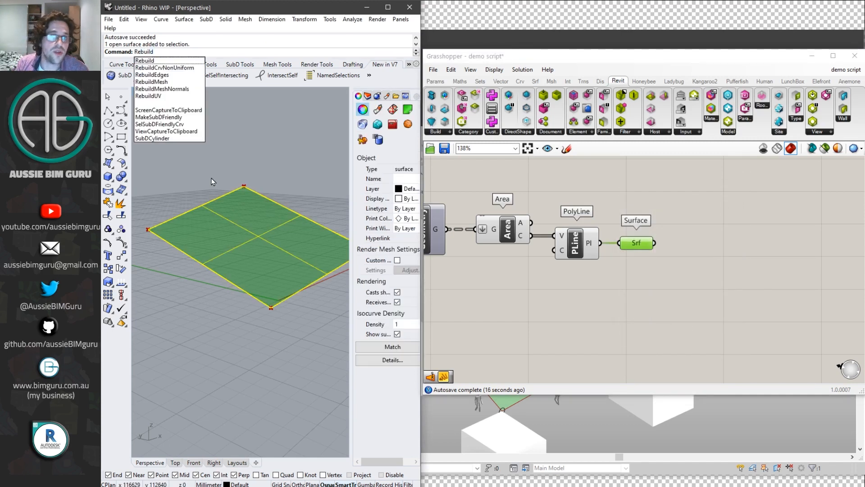
pyautogui.press('Return')
pyautogui.moveTo(788, 155); pyautogui.dragTo(273, 150)
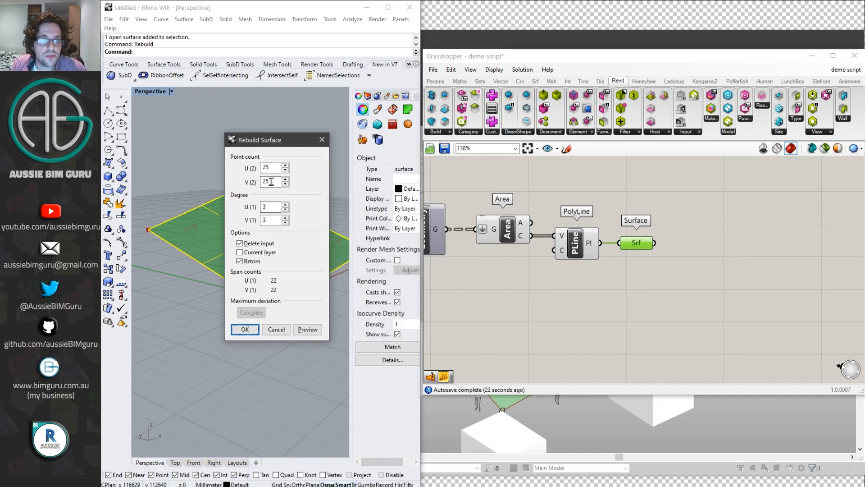
pyautogui.click(245, 333)
pyautogui.click(274, 335)
pyautogui.moveTo(274, 334); pyautogui.dragTo(308, 226, button='right')
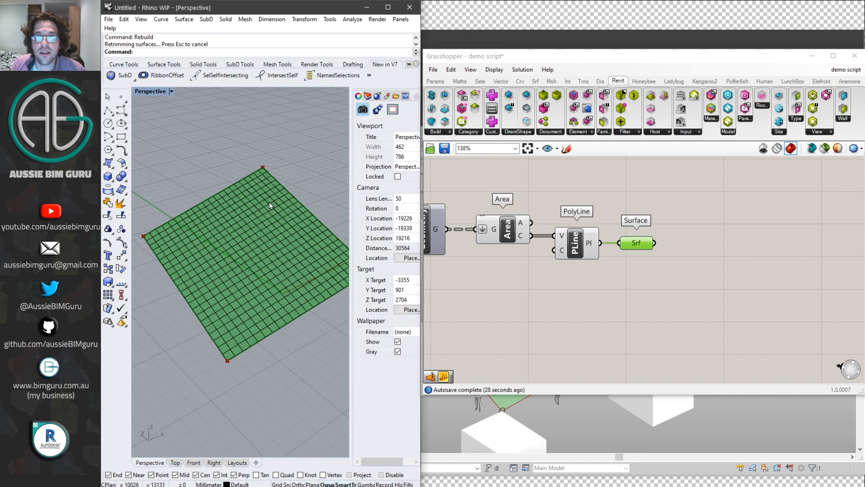
# Turn off the previews of the Area, PolyLine and Surface components so only the baked surface is displayed.
pyautogui.click(613, 187)
pyautogui.click(523, 232)
pyautogui.rightClick(511, 229)
pyautogui.click(560, 246)
pyautogui.rightClick(573, 246)
pyautogui.click(590, 259)
pyautogui.click(631, 245)
pyautogui.rightClick(640, 244)
pyautogui.click(664, 264)
pyautogui.moveTo(253, 275); pyautogui.dragTo(228, 219, button='right')
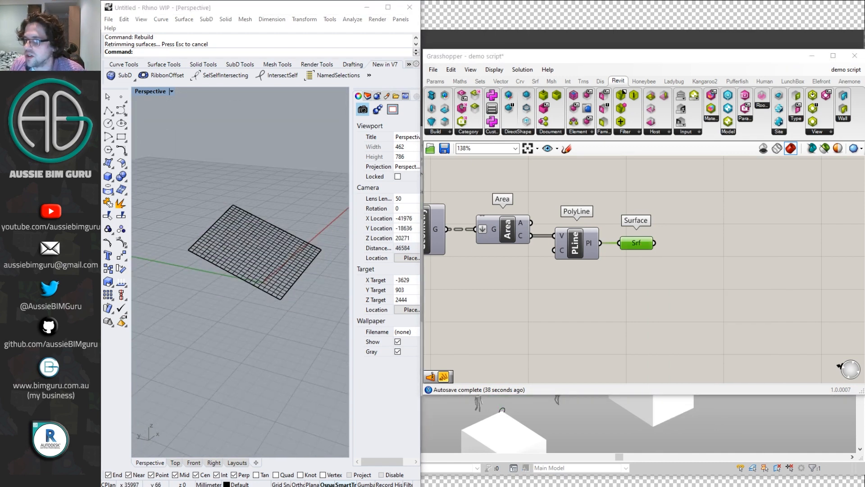
# Save the Grasshopper demo script.
pyautogui.click(695, 212)
pyautogui.scroll(-4, 695, 212)
pyautogui.hotkey('ctrl', 's')
# Add a second Surface parameter in an empty area of the Grasshopper canvas.
pyautogui.scroll(1, 665, 253)
pyautogui.scroll(2, 579, 228)
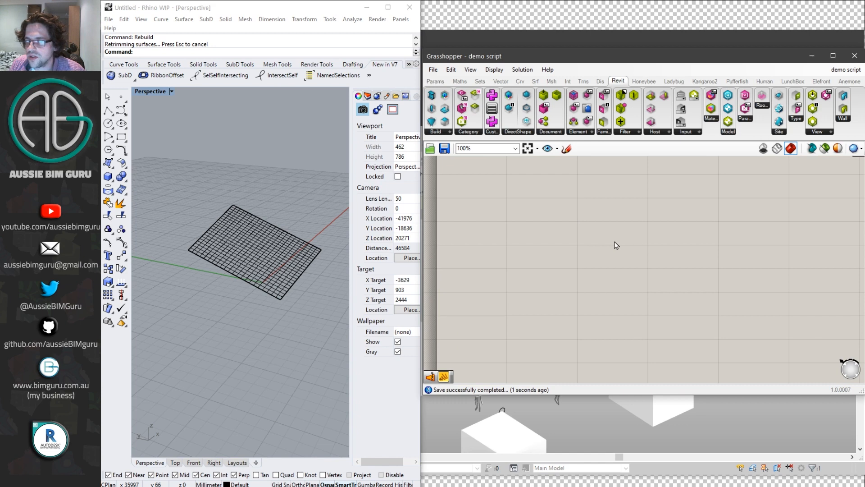
pyautogui.doubleClick(614, 242)
pyautogui.write('srf')
pyautogui.click(595, 217)
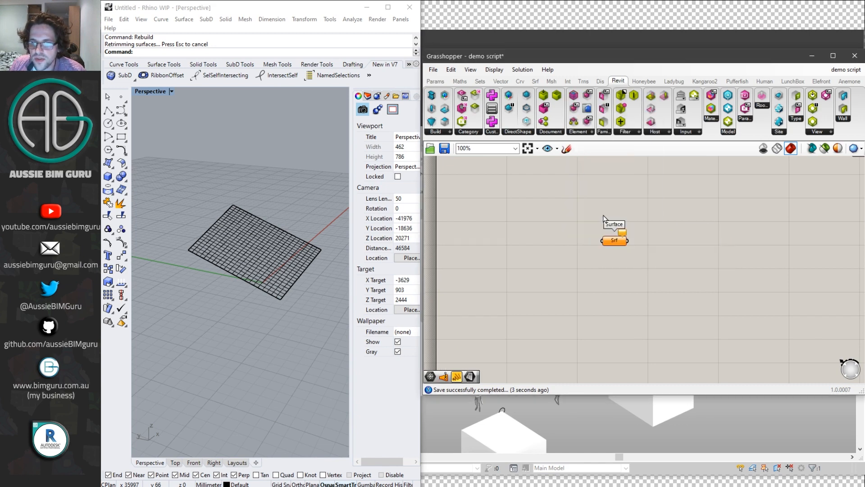
# Reference the rebuilt Rhino surface in the new Surface parameter as its single surface.
pyautogui.rightClick(616, 240)
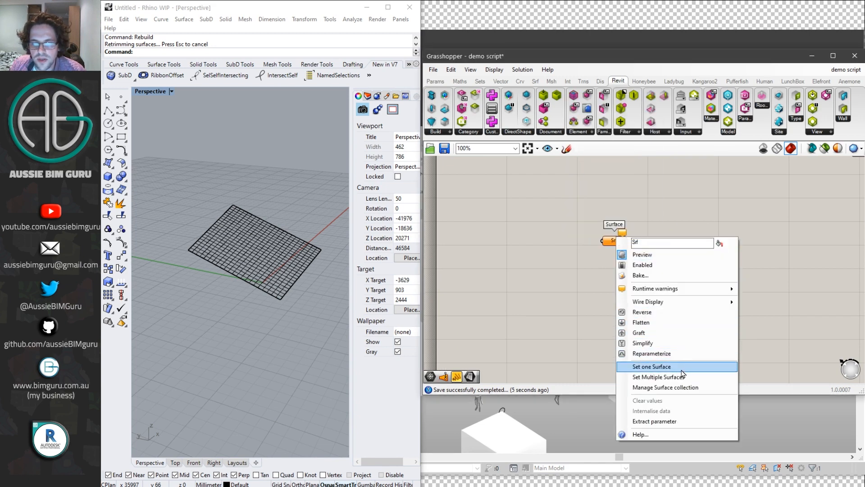
pyautogui.click(652, 367)
pyautogui.click(259, 244)
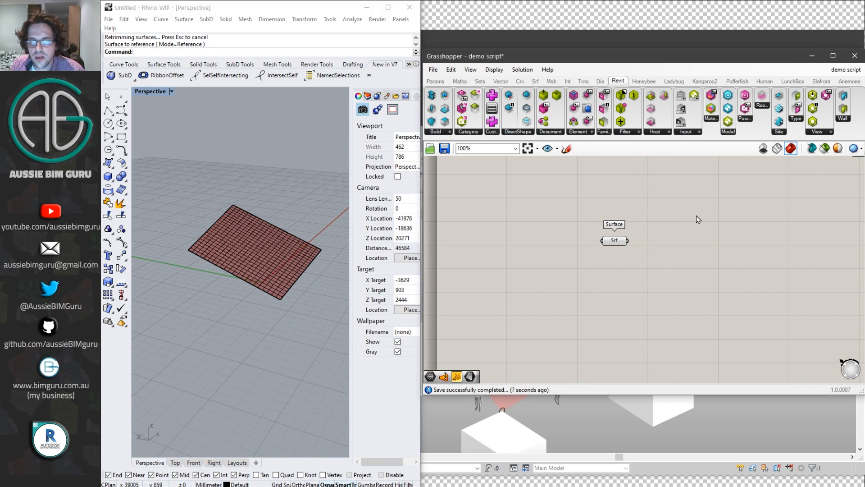
# Add a Mesh parameter beside the Surface parameter and feed the referenced surface into it.
pyautogui.moveTo(613, 240); pyautogui.dragTo(576, 235)
pyautogui.scroll(1, 667, 225)
pyautogui.moveTo(666, 229); pyautogui.dragTo(605, 227, button='right')
pyautogui.scroll(2, 577, 237)
pyautogui.doubleClick(569, 238)
pyautogui.write('mesh')
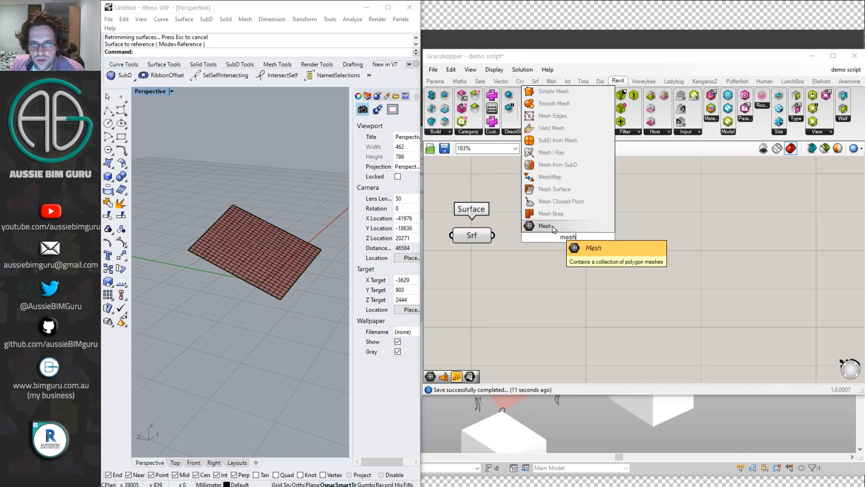
pyautogui.click(546, 226)
pyautogui.moveTo(493, 235); pyautogui.dragTo(560, 272)
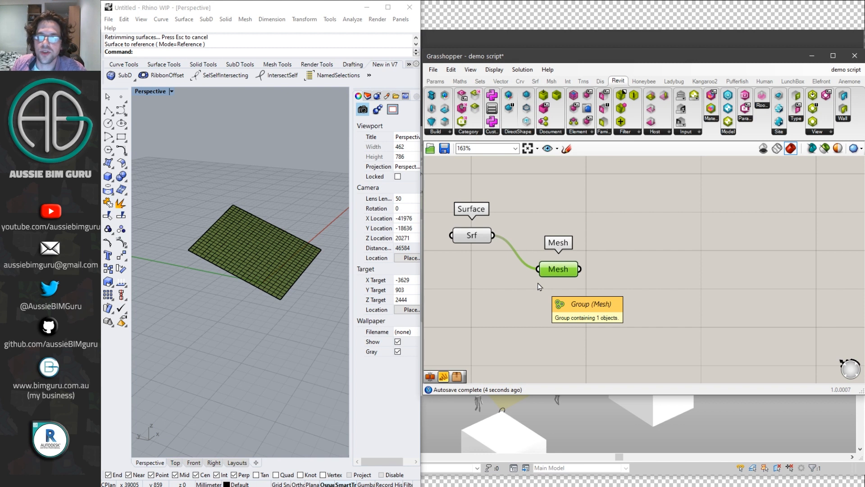
# Turn off the previews of the referenced Surface parameter and the Mesh parameter.
pyautogui.click(482, 236)
pyautogui.rightClick(472, 235)
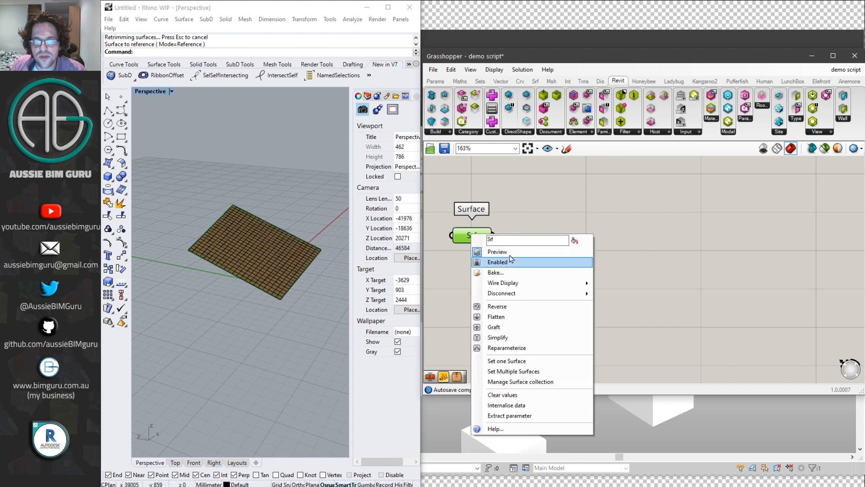
pyautogui.click(491, 250)
pyautogui.click(558, 269)
pyautogui.rightClick(557, 269)
pyautogui.click(599, 295)
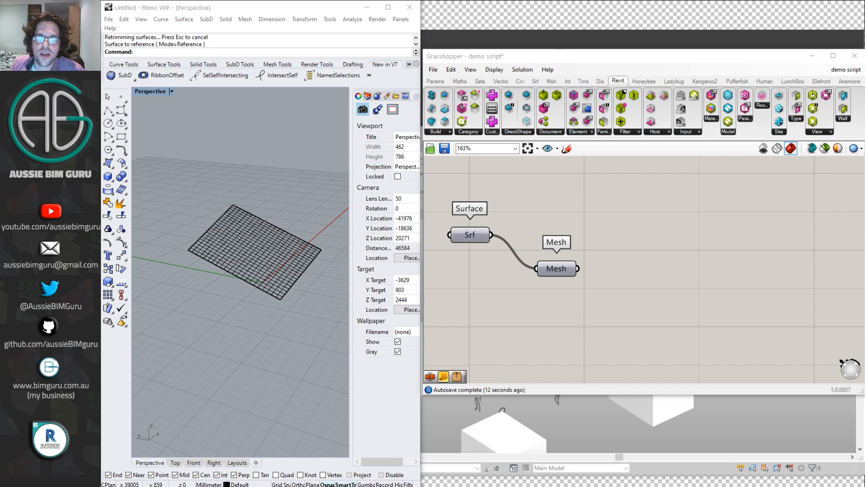
pyautogui.click(685, 264)
pyautogui.rightClick(649, 256)
pyautogui.click(675, 231)
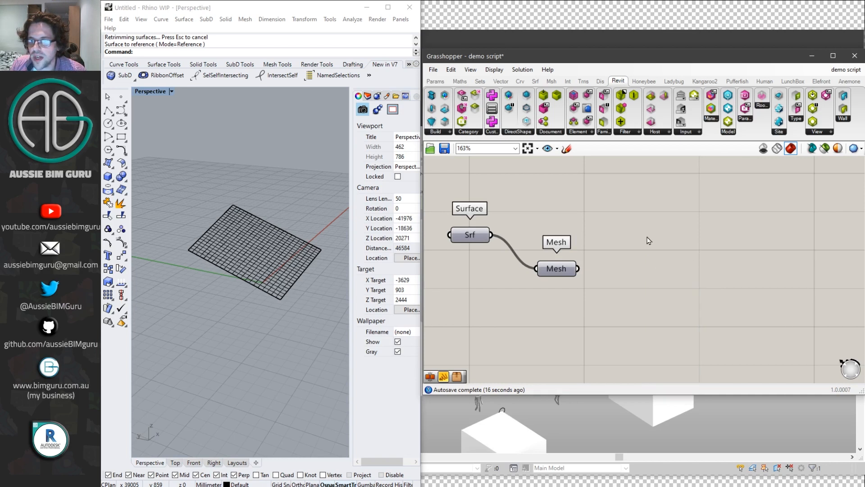
pyautogui.scroll(-3, 658, 236)
pyautogui.moveTo(662, 236); pyautogui.dragTo(564, 238, button='right')
pyautogui.moveTo(560, 276); pyautogui.dragTo(696, 248, button='right')
pyautogui.scroll(-1, 696, 248)
pyautogui.moveTo(676, 262); pyautogui.dragTo(564, 273)
pyautogui.click(647, 307)
pyautogui.scroll(4, 648, 304)
pyautogui.moveTo(651, 299); pyautogui.dragTo(649, 251, button='right')
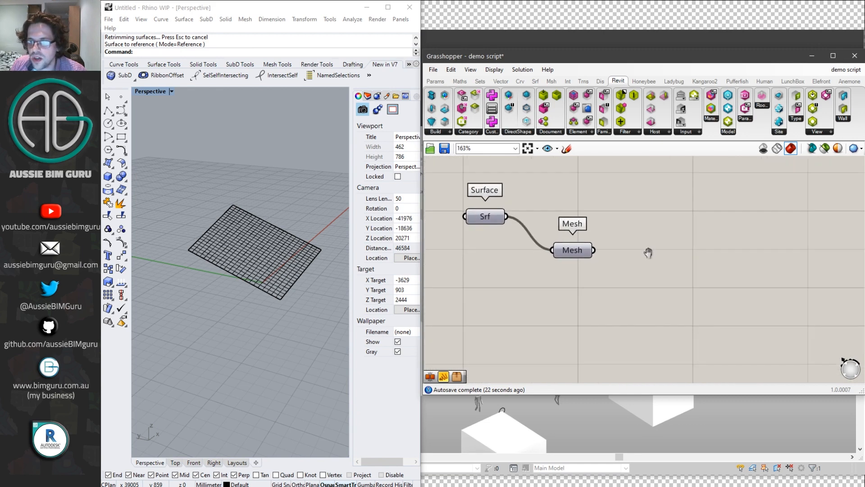
# Add a Kangaroo2 Show component, connect the mesh to its G input, and place it well clear of the Mesh parameter.
pyautogui.click(713, 82)
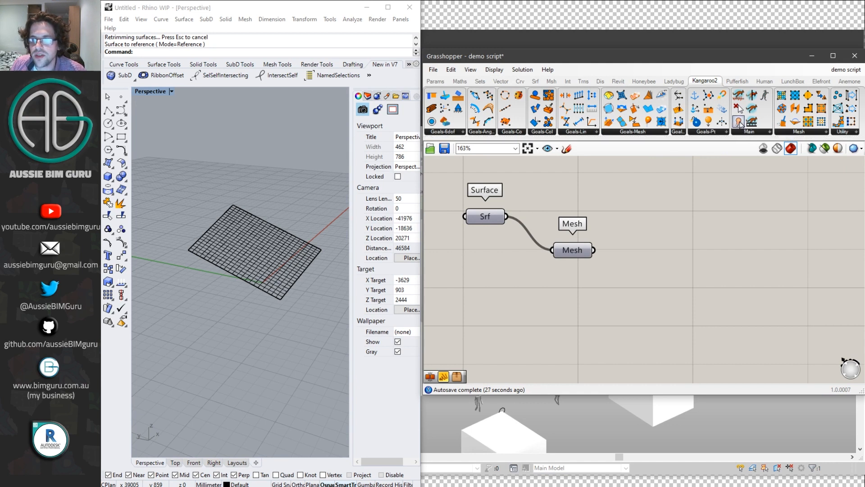
pyautogui.click(759, 132)
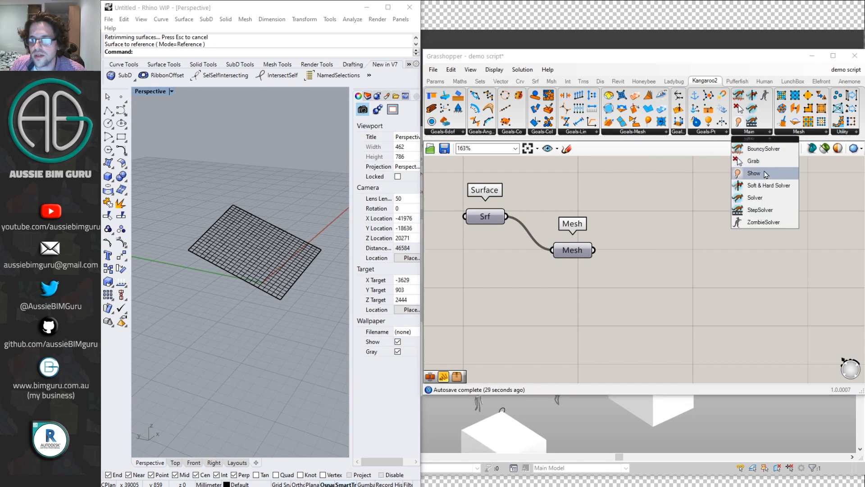
pyautogui.moveTo(767, 174); pyautogui.dragTo(737, 227)
pyautogui.moveTo(670, 233); pyautogui.dragTo(645, 225, button='right')
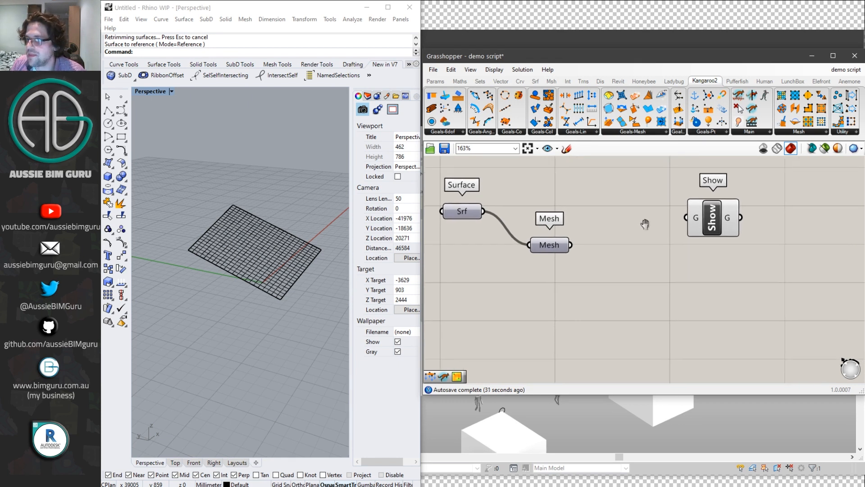
pyautogui.moveTo(571, 245); pyautogui.dragTo(686, 217)
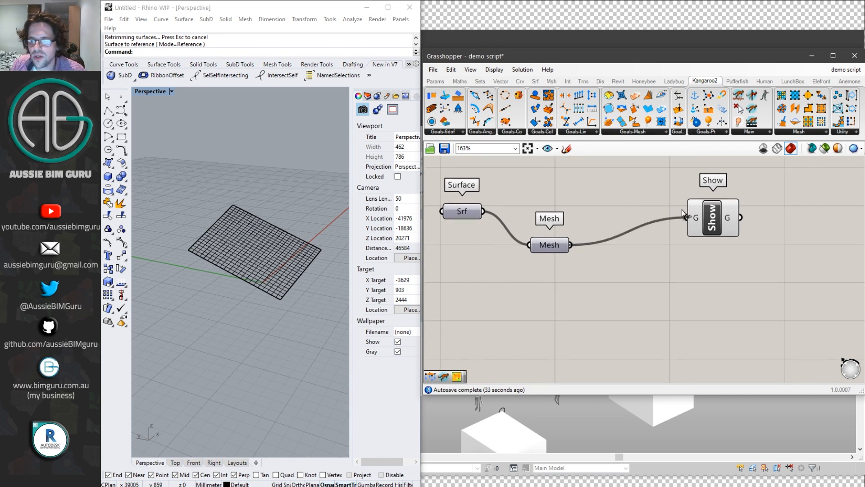
pyautogui.moveTo(711, 253); pyautogui.dragTo(660, 277, button='right')
pyautogui.scroll(-2, 660, 277)
pyautogui.moveTo(670, 252); pyautogui.dragTo(760, 273)
pyautogui.click(641, 233)
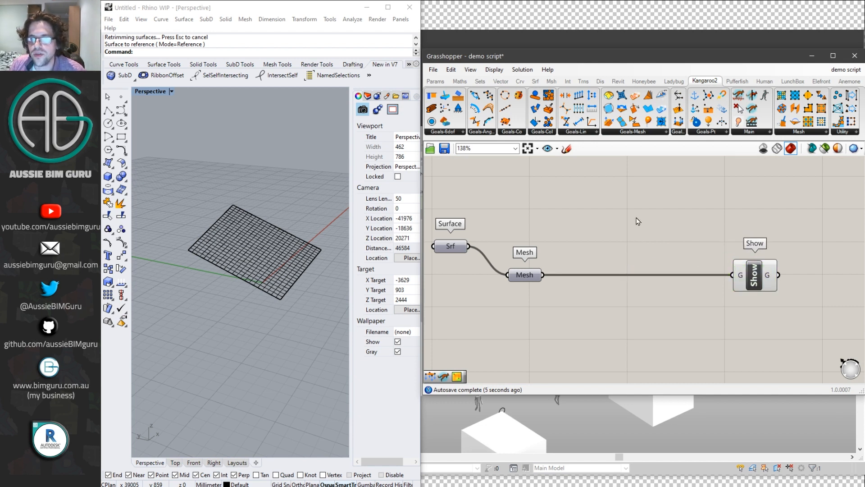
# Add a Kangaroo2 VertexLoads component above Show and connect the mesh to its Mesh input.
pyautogui.doubleClick(638, 221)
pyautogui.write('vertex')
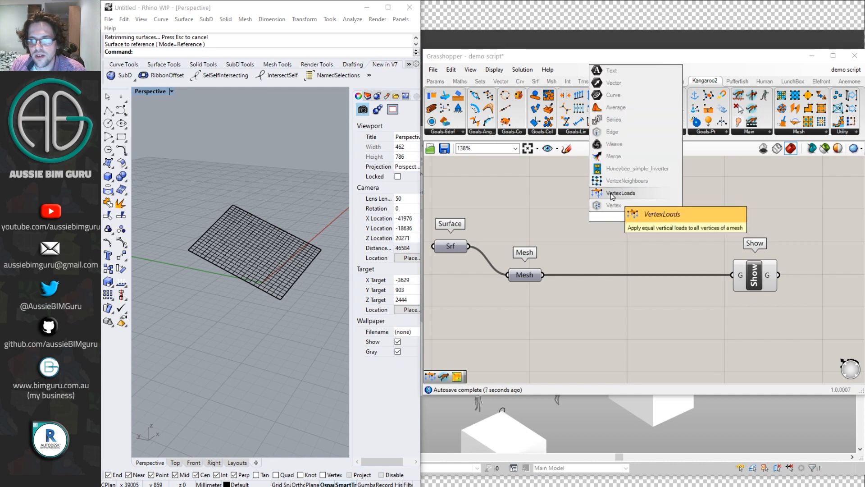
pyautogui.click(612, 196)
pyautogui.keyDown('ctrl'); pyautogui.keyDown('alt'); pyautogui.click(639, 210); pyautogui.keyUp('alt'); pyautogui.keyUp('ctrl')
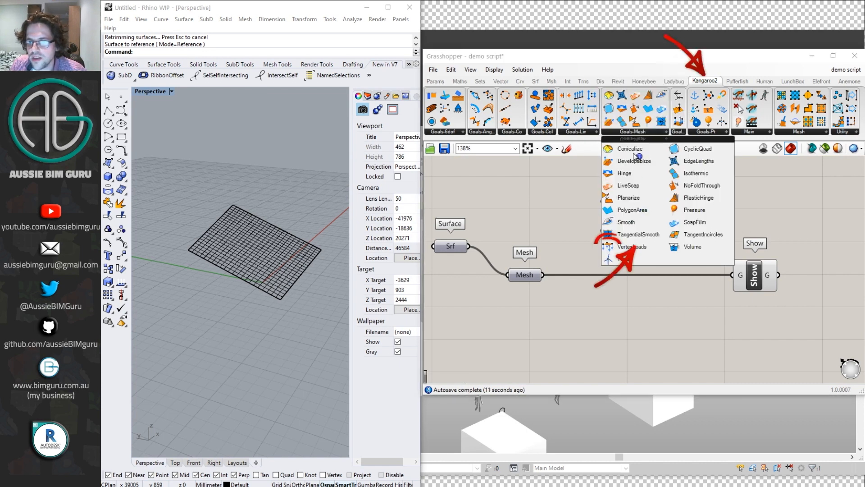
pyautogui.moveTo(635, 260); pyautogui.dragTo(629, 253)
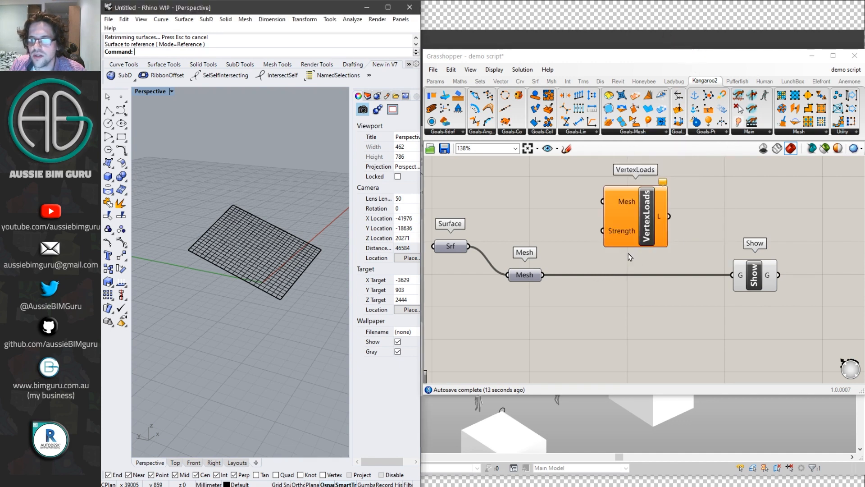
pyautogui.scroll(-3, 662, 296)
pyautogui.moveTo(617, 204); pyautogui.dragTo(706, 194)
pyautogui.click(618, 236)
pyautogui.moveTo(562, 274); pyautogui.dragTo(692, 196)
pyautogui.moveTo(711, 199); pyautogui.dragTo(707, 201)
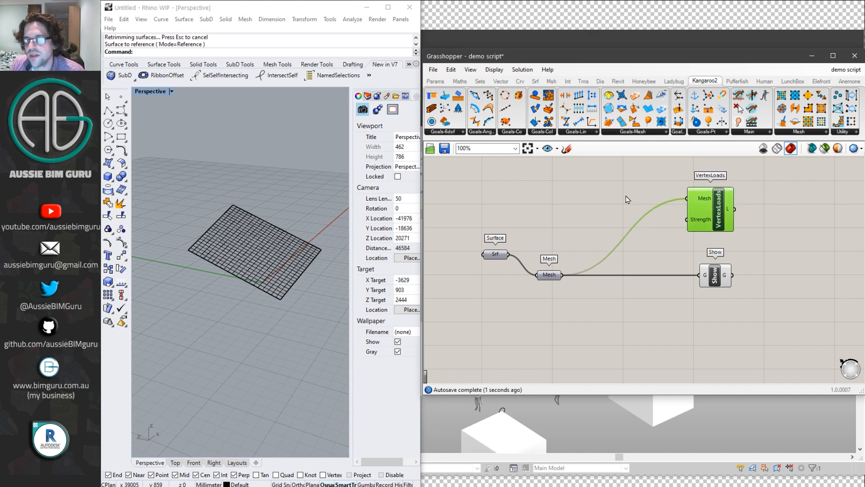
# Create a number slider ranging from -3 to 3 with value 0 and connect it to the VertexLoads Strength input.
pyautogui.scroll(2, 625, 190)
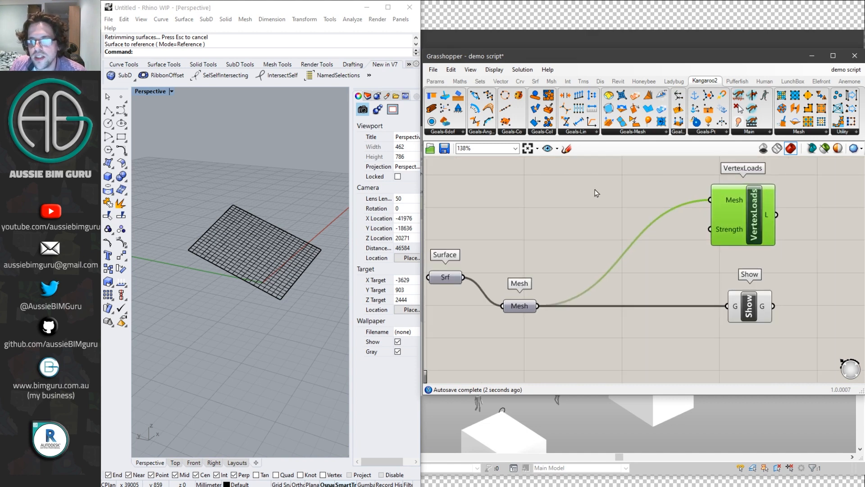
pyautogui.doubleClick(565, 193)
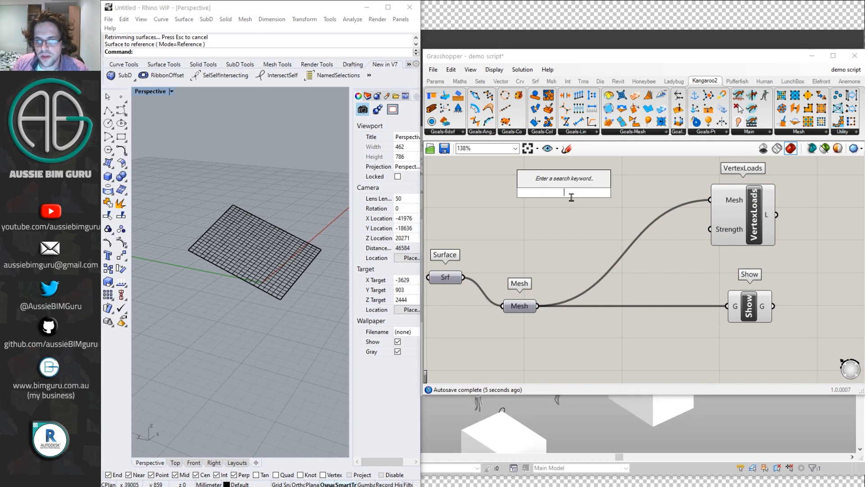
pyautogui.write('-3')
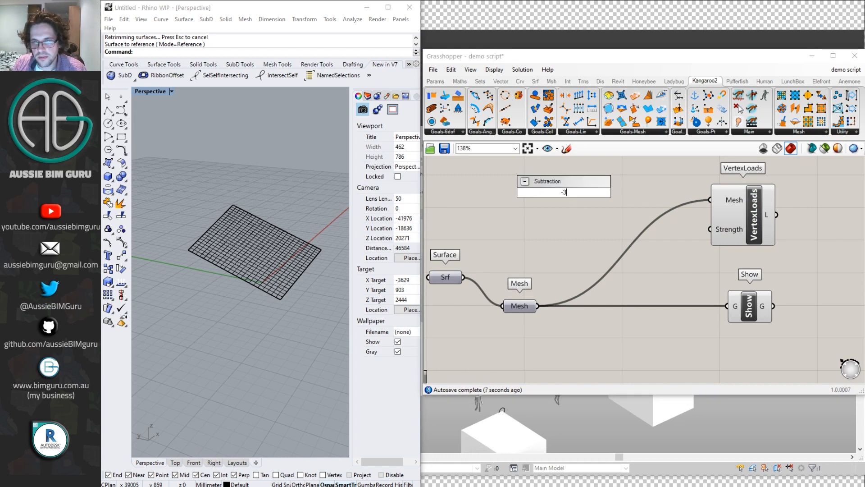
pyautogui.write('<0<3')
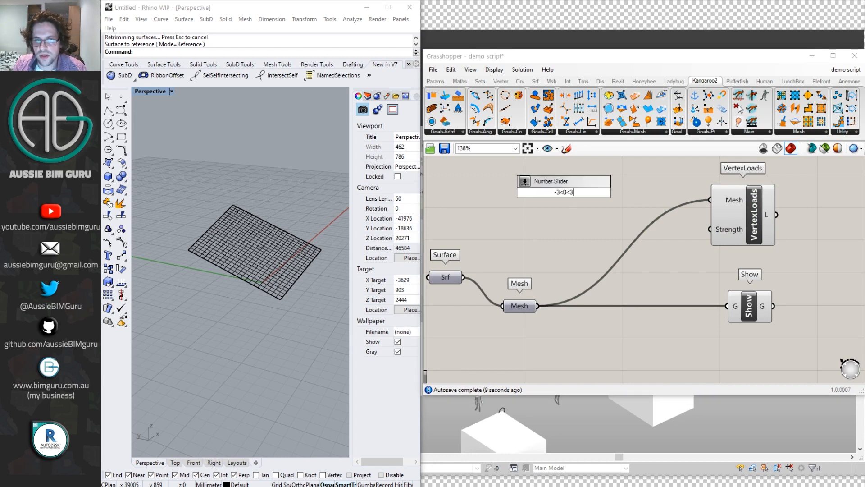
pyautogui.press('Return')
pyautogui.moveTo(617, 192); pyautogui.dragTo(652, 234)
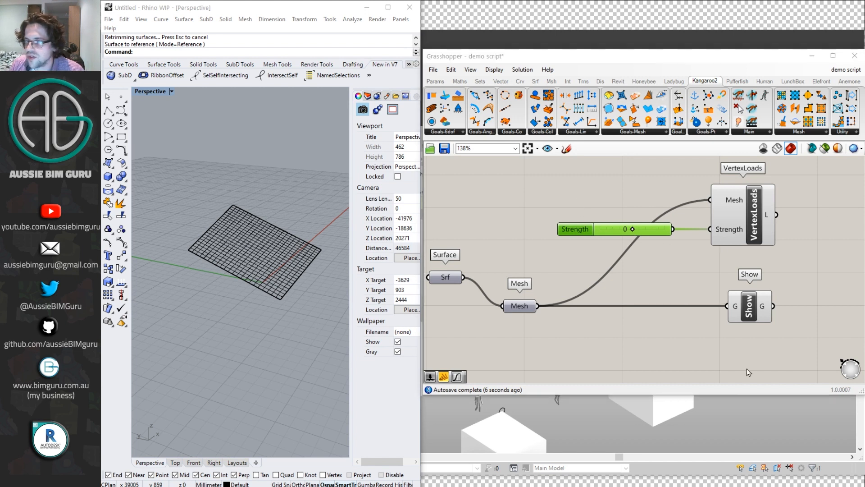
pyautogui.click(645, 286)
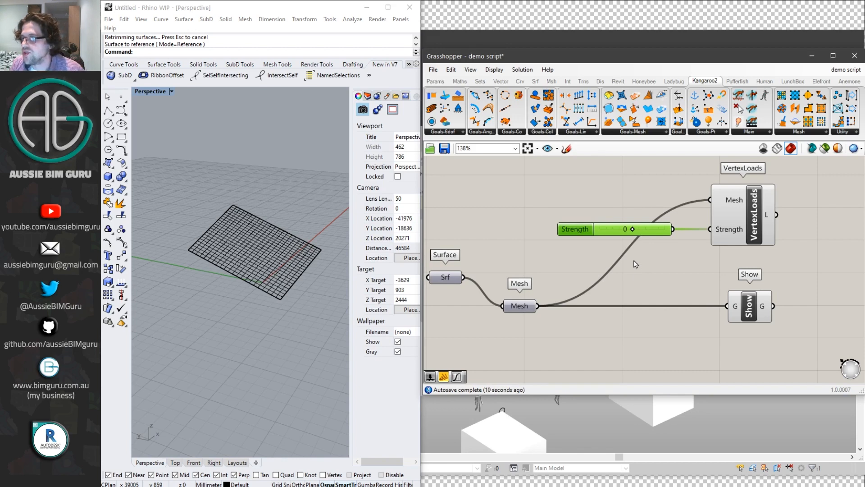
# Add a Kangaroo2 EdgeLengths component below Show and connect the mesh to its Mesh input.
pyautogui.scroll(-1, 585, 176)
pyautogui.moveTo(646, 326); pyautogui.dragTo(635, 232, button='right')
pyautogui.doubleClick(635, 235)
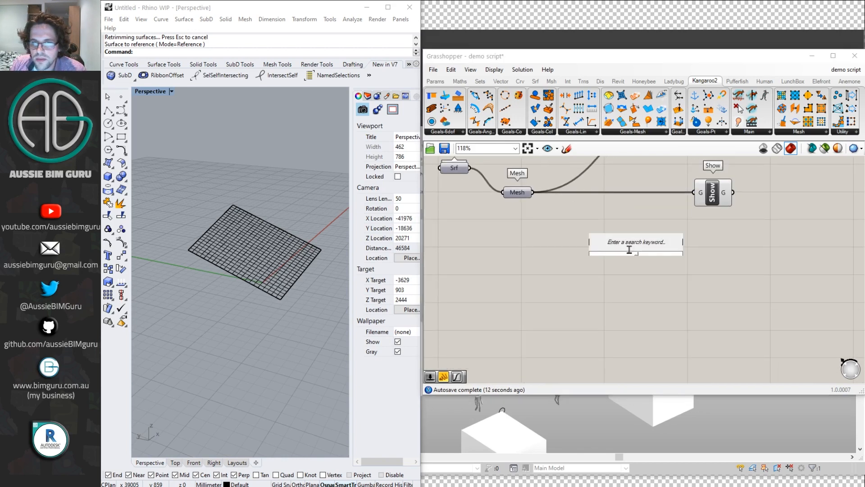
pyautogui.write('edge length')
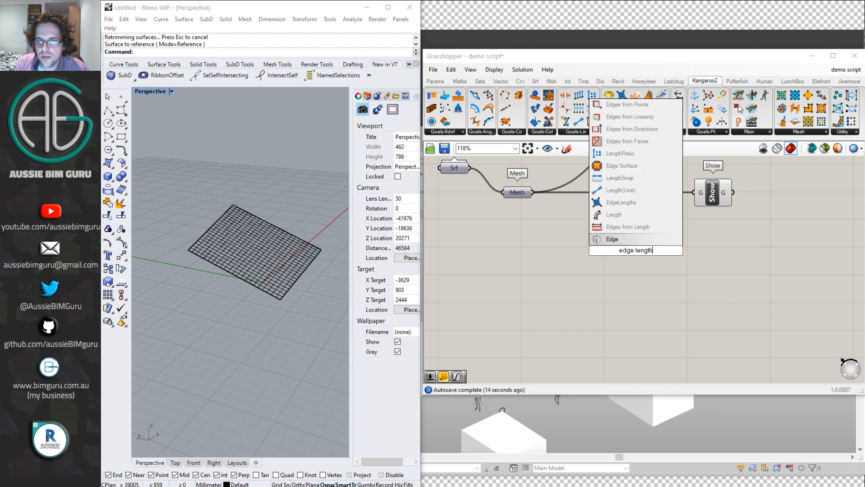
pyautogui.click(621, 203)
pyautogui.moveTo(628, 248); pyautogui.dragTo(691, 288)
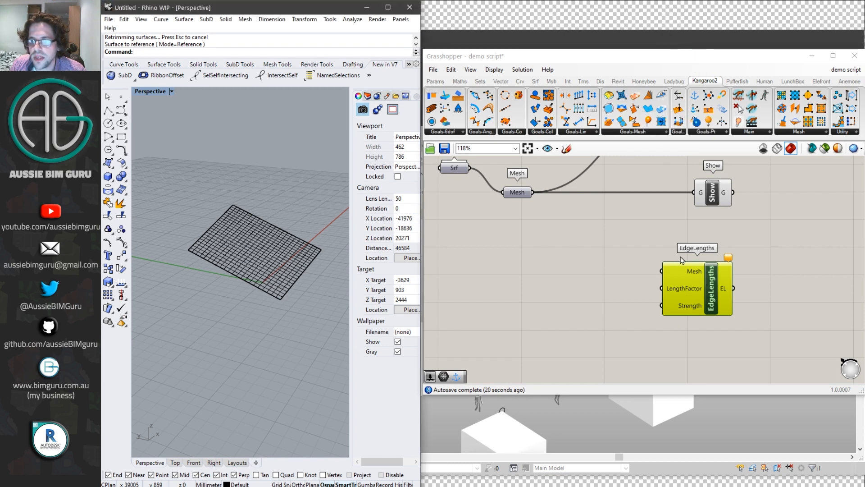
pyautogui.moveTo(691, 299); pyautogui.dragTo(693, 288)
pyautogui.moveTo(534, 193); pyautogui.dragTo(697, 269)
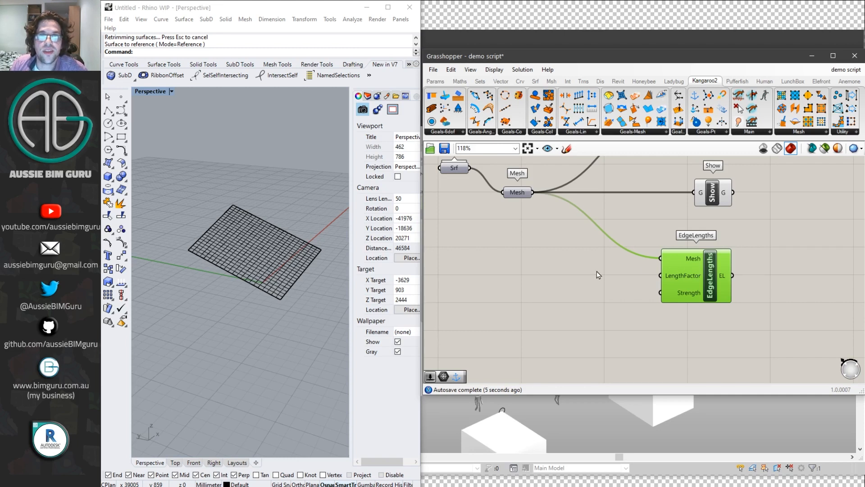
# Create a number slider ranging from 0 to 1 with value 0.7 and connect it to the EdgeLengths LengthFactor input.
pyautogui.doubleClick(558, 269)
pyautogui.write('0<.7<1')
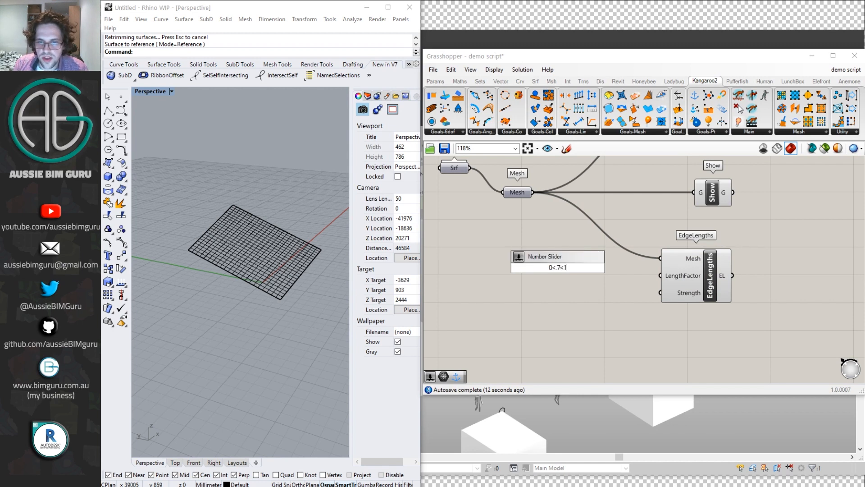
pyautogui.press('Return')
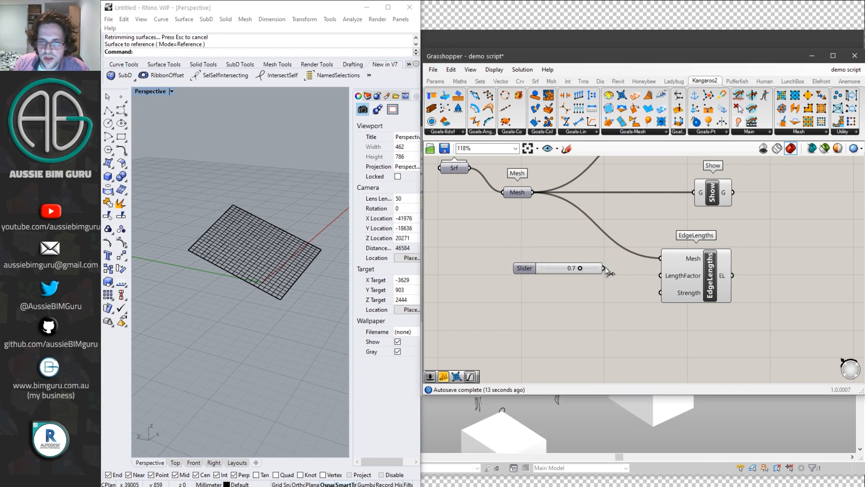
pyautogui.moveTo(604, 268); pyautogui.dragTo(660, 276)
pyautogui.moveTo(576, 271); pyautogui.dragTo(586, 275)
pyautogui.click(573, 246)
# Move EdgeLengths together with its LengthFactor slider up closer to the Show component.
pyautogui.moveTo(697, 253); pyautogui.dragTo(694, 329, button='right')
pyautogui.moveTo(707, 342); pyautogui.dragTo(520, 276)
pyautogui.moveTo(626, 288); pyautogui.dragTo(629, 272)
pyautogui.click(744, 255)
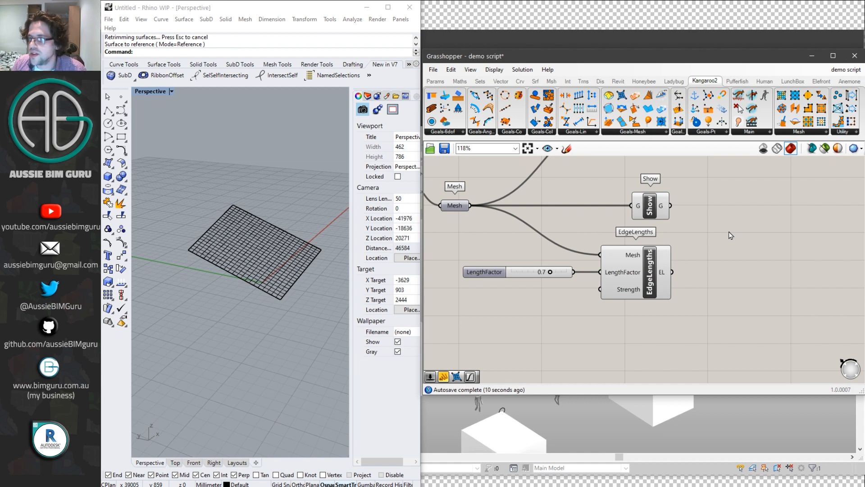
# Add a MeshCorners component below EdgeLengths and connect the mesh to its M input.
pyautogui.moveTo(640, 273); pyautogui.dragTo(724, 207, button='right')
pyautogui.doubleClick(678, 287)
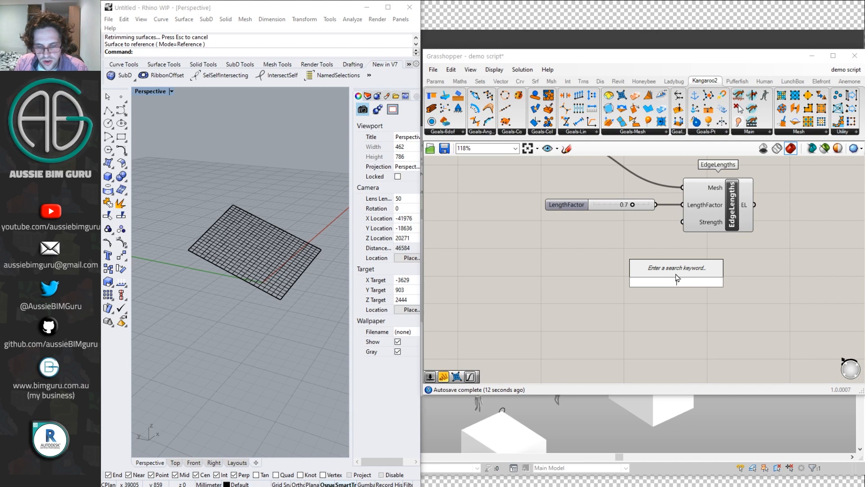
pyautogui.write('mesh corners')
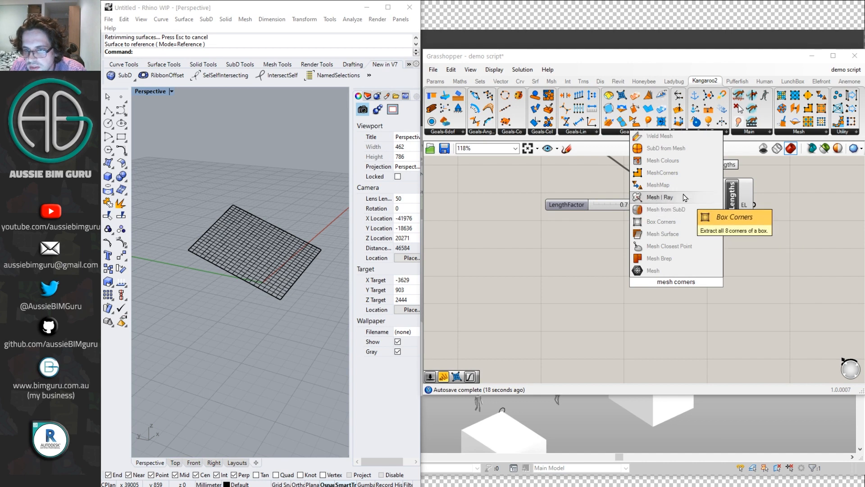
pyautogui.click(685, 173)
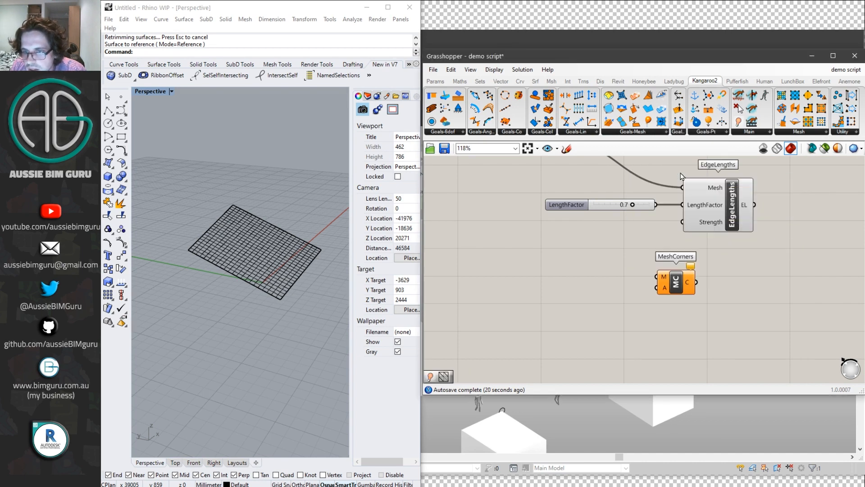
pyautogui.moveTo(685, 278); pyautogui.dragTo(732, 287)
pyautogui.moveTo(645, 237); pyautogui.dragTo(665, 299, button='right')
pyautogui.moveTo(571, 199); pyautogui.dragTo(724, 346)
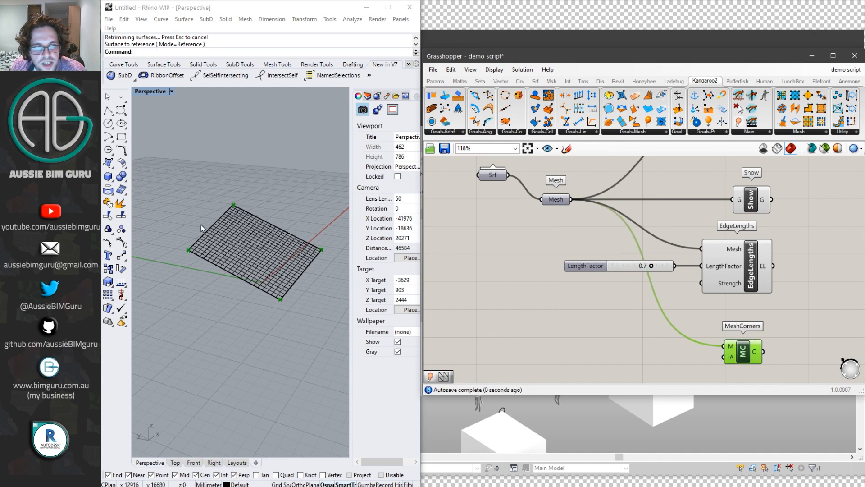
# Add a Kangaroo2 Anchor component beside MeshCorners and connect the MeshCorners C output to its P input.
pyautogui.moveTo(663, 322); pyautogui.dragTo(542, 239, button='right')
pyautogui.scroll(2, 586, 253)
pyautogui.doubleClick(600, 253)
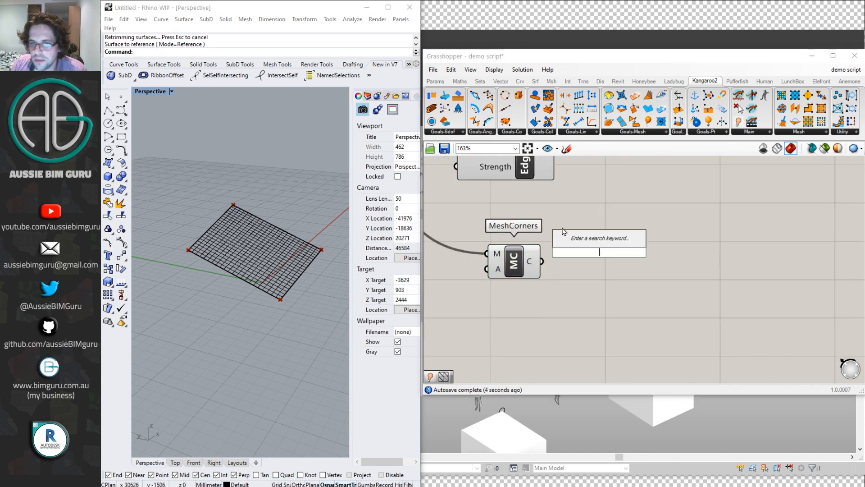
pyautogui.write('anchor')
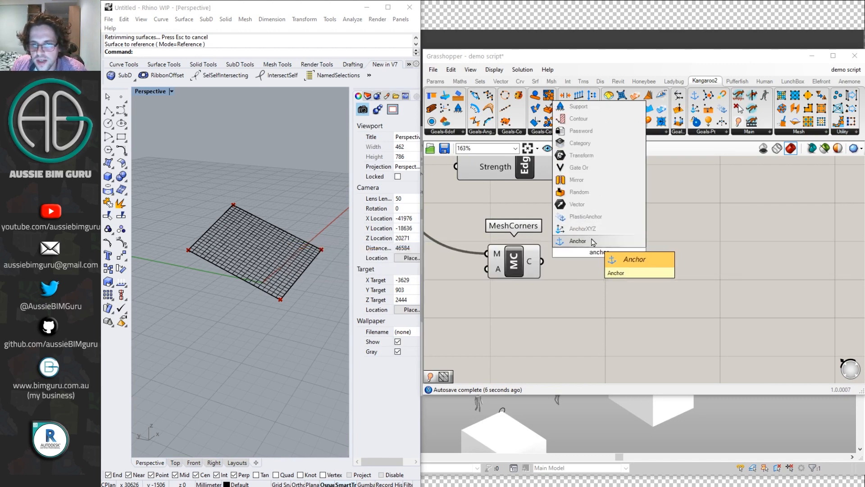
pyautogui.click(604, 241)
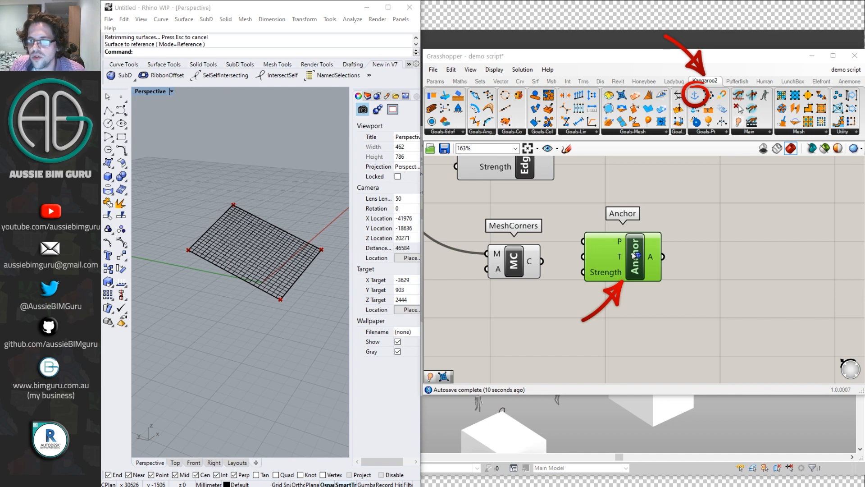
pyautogui.moveTo(635, 254); pyautogui.dragTo(652, 264)
pyautogui.moveTo(543, 262); pyautogui.dragTo(598, 261)
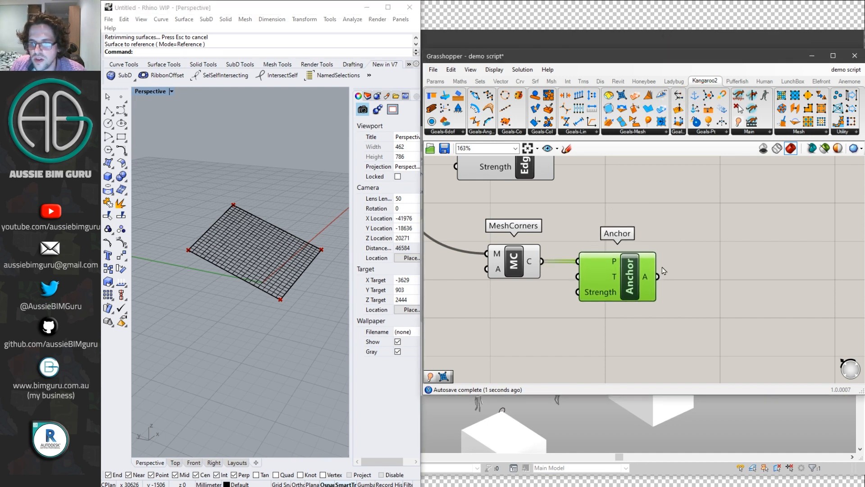
pyautogui.scroll(-4, 658, 283)
pyautogui.click(640, 273)
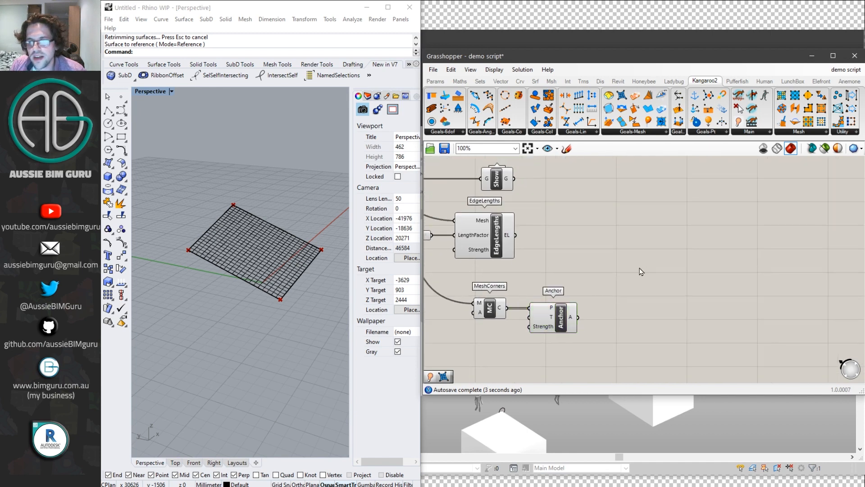
# Place a Kangaroo2 Solver component on the canvas beyond the goal components.
pyautogui.scroll(-2, 635, 271)
pyautogui.click(759, 132)
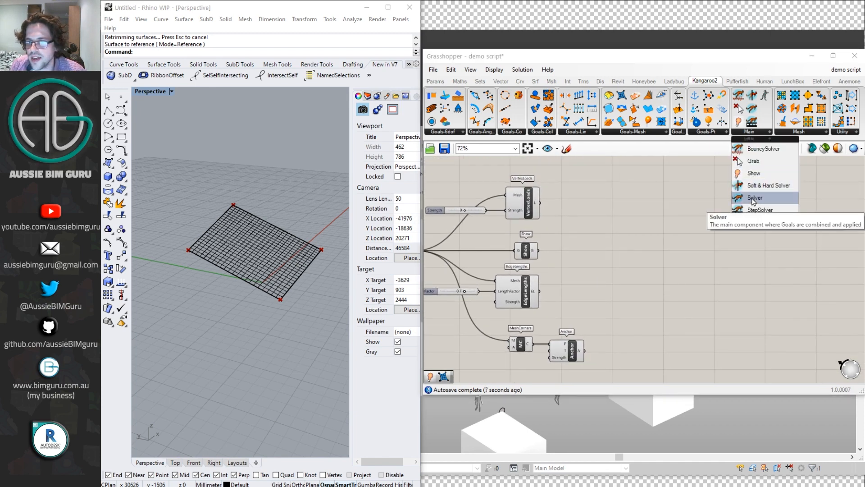
pyautogui.moveTo(755, 197); pyautogui.dragTo(666, 242)
pyautogui.scroll(1, 683, 237)
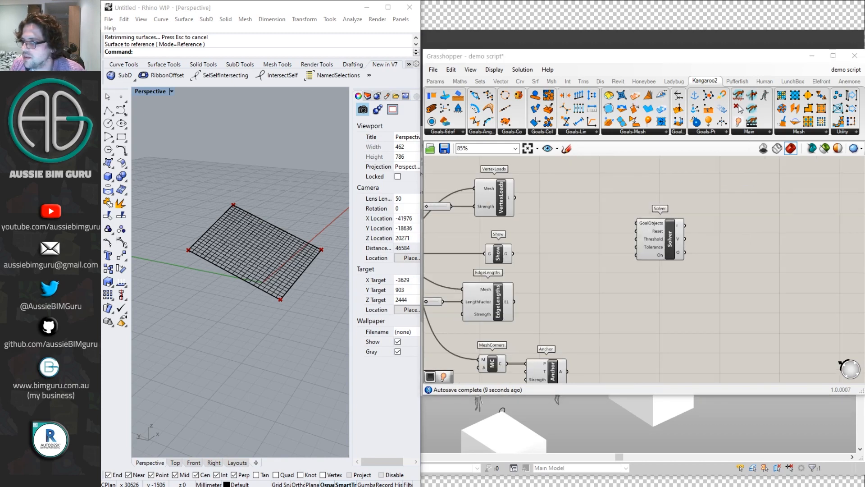
# Connect the VertexLoads, Show and EdgeLengths outputs together to the Solver's GoalObjects input.
pyautogui.rightClick(585, 250)
pyautogui.moveTo(563, 204); pyautogui.dragTo(547, 215, button='right')
pyautogui.scroll(2, 548, 218)
pyautogui.moveTo(535, 212); pyautogui.dragTo(714, 251)
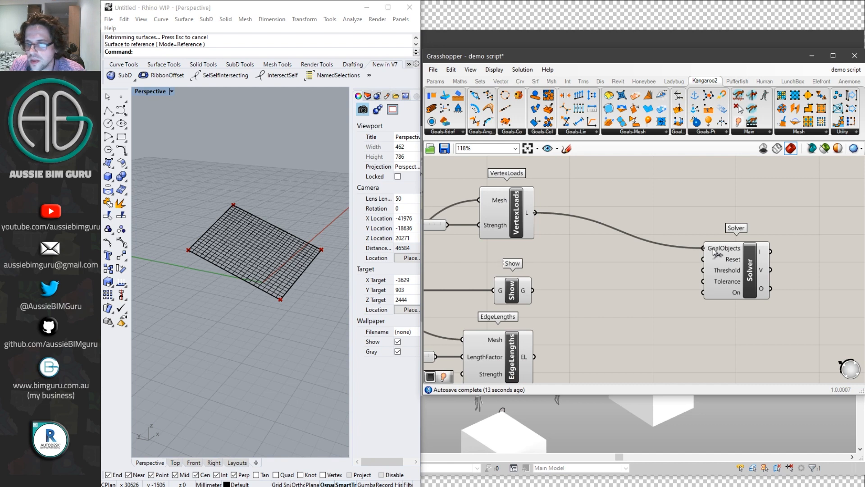
pyautogui.moveTo(533, 290); pyautogui.dragTo(703, 248)
pyautogui.keyDown('shift'); pyautogui.moveTo(537, 212); pyautogui.dragTo(704, 249); pyautogui.keyUp('shift')
pyautogui.keyDown('shift'); pyautogui.moveTo(535, 356); pyautogui.dragTo(697, 253); pyautogui.keyUp('shift')
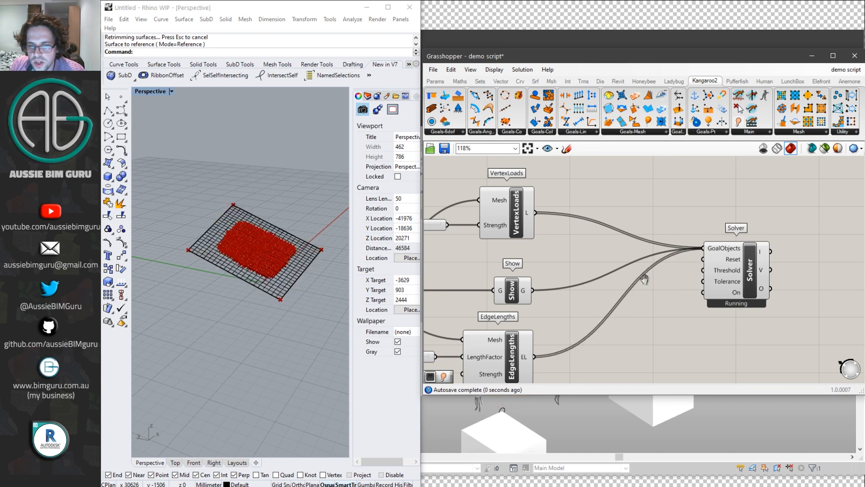
# Add the Anchor output to the Solver's GoalObjects input alongside the other goals.
pyautogui.moveTo(645, 278); pyautogui.dragTo(664, 164, button='right')
pyautogui.scroll(-1, 571, 310)
pyautogui.scroll(6, 263, 250)
pyautogui.moveTo(264, 256); pyautogui.dragTo(216, 298, button='right')
pyautogui.moveTo(659, 316); pyautogui.dragTo(638, 361, button='right')
pyautogui.keyDown('shift'); pyautogui.moveTo(600, 379); pyautogui.dragTo(680, 204); pyautogui.keyUp('shift')
pyautogui.scroll(-3, 290, 243)
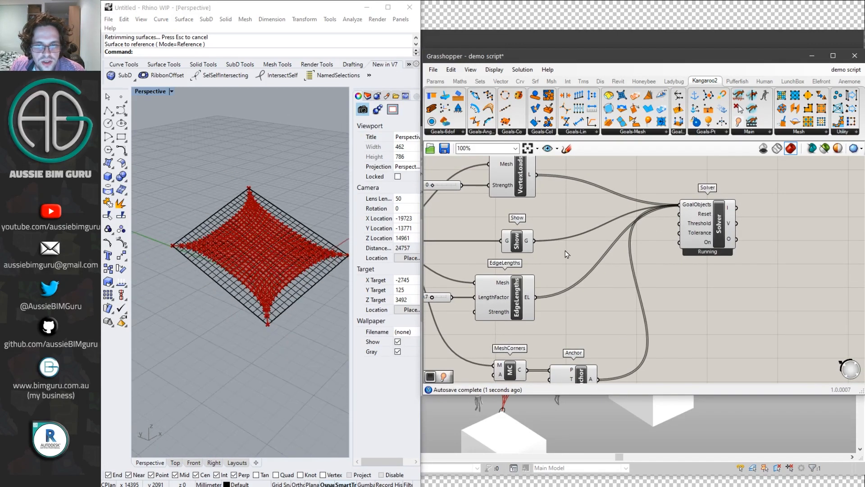
# Disconnect the EdgeLengths output from the Solver's GoalObjects input and reconnect it.
pyautogui.moveTo(525, 291); pyautogui.dragTo(559, 287, button='right')
pyautogui.keyDown('ctrl'); pyautogui.moveTo(573, 297); pyautogui.dragTo(716, 202); pyautogui.keyUp('ctrl')
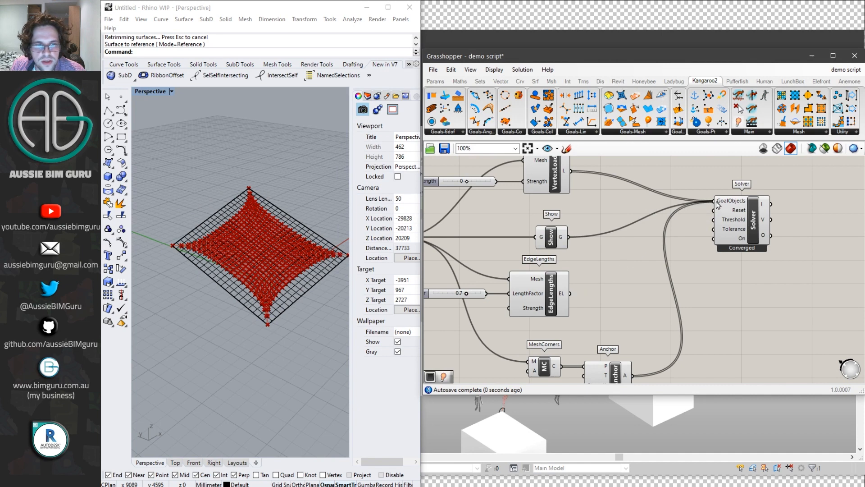
pyautogui.keyDown('shift'); pyautogui.moveTo(568, 293); pyautogui.dragTo(715, 201); pyautogui.keyUp('shift')
pyautogui.moveTo(613, 205); pyautogui.dragTo(602, 243, button='right')
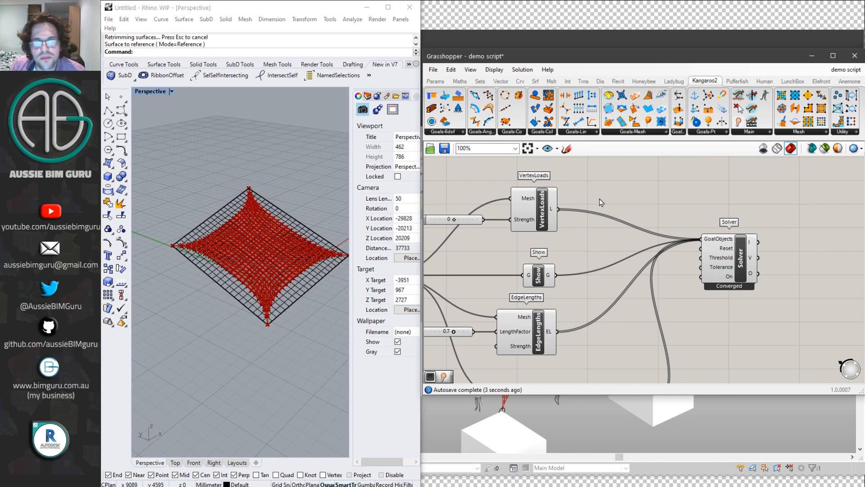
# Reposition the Solver, add a Boolean Toggle connected to its On input, and place the toggle near the Solver.
pyautogui.moveTo(728, 259); pyautogui.dragTo(750, 295)
pyautogui.moveTo(687, 299); pyautogui.dragTo(705, 265, button='right')
pyautogui.scroll(3, 680, 273)
pyautogui.doubleClick(622, 306)
pyautogui.write('toggle')
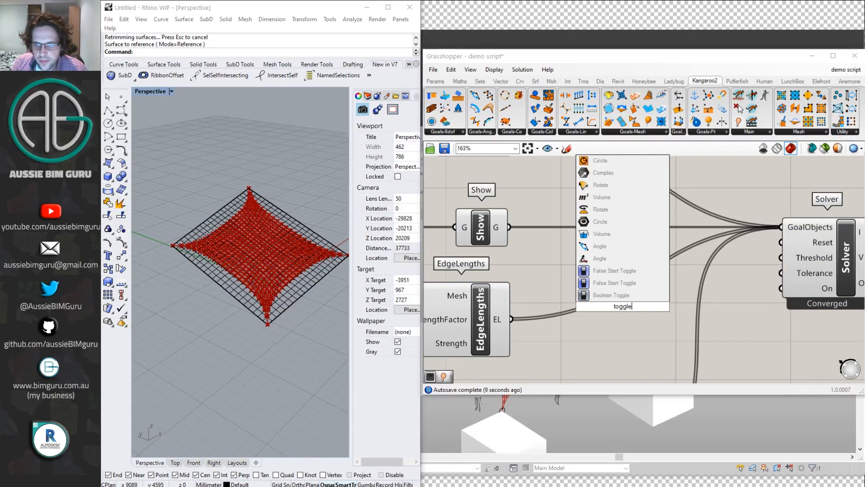
pyautogui.click(631, 295)
pyautogui.moveTo(617, 308); pyautogui.dragTo(781, 288)
pyautogui.moveTo(630, 310); pyautogui.dragTo(680, 321)
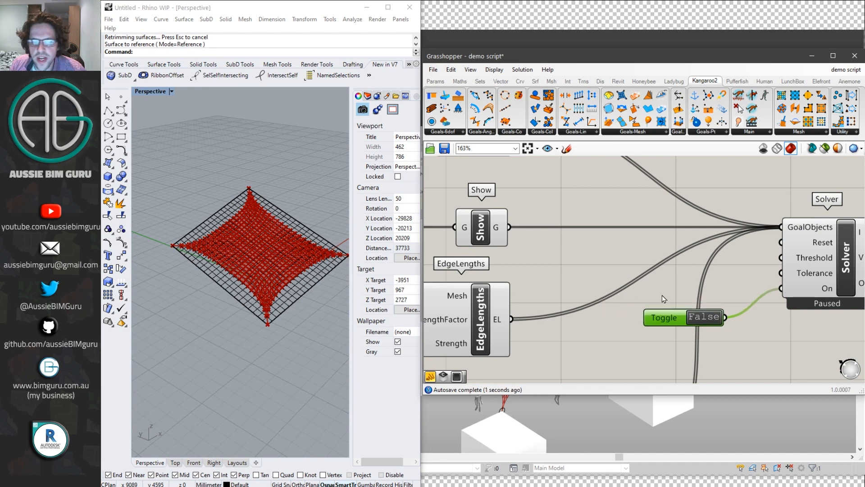
# Add a Button component and connect it to the Solver's Reset input.
pyautogui.doubleClick(597, 255)
pyautogui.write('button')
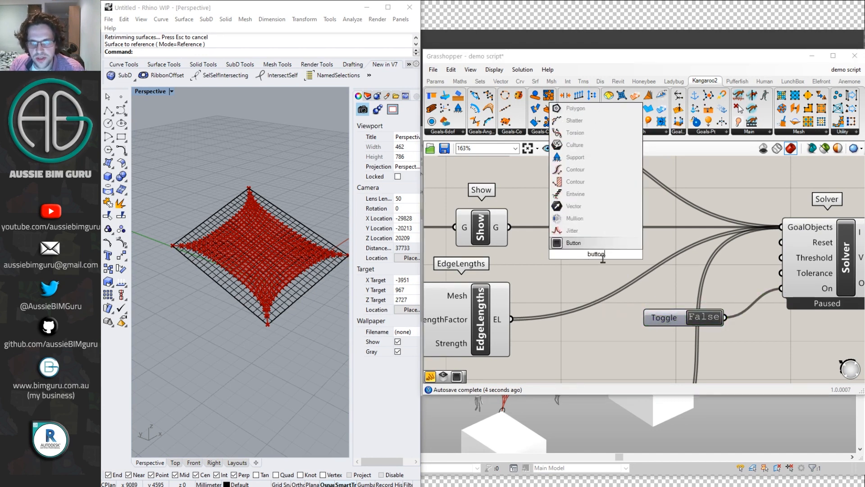
pyautogui.press('Return')
pyautogui.moveTo(591, 260); pyautogui.dragTo(781, 242)
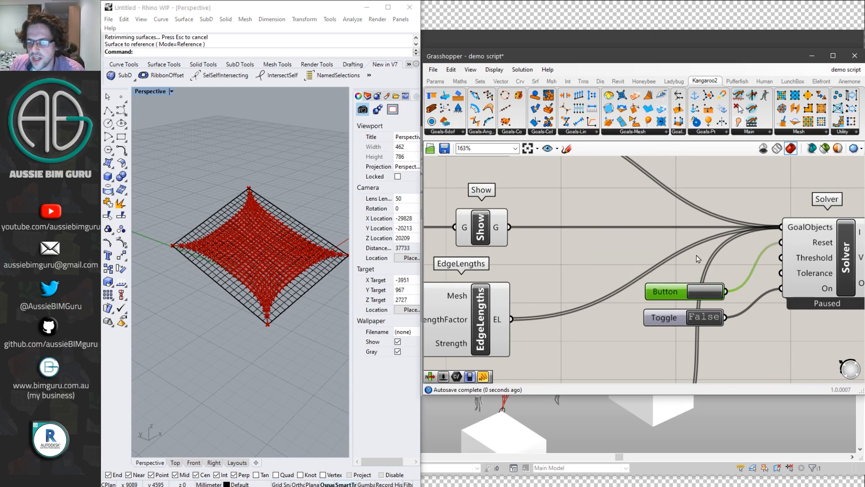
# Reset the Solver with the button and switch its On toggle to True to run the simulation.
pyautogui.moveTo(697, 255); pyautogui.dragTo(650, 251, button='right')
pyautogui.click(667, 293)
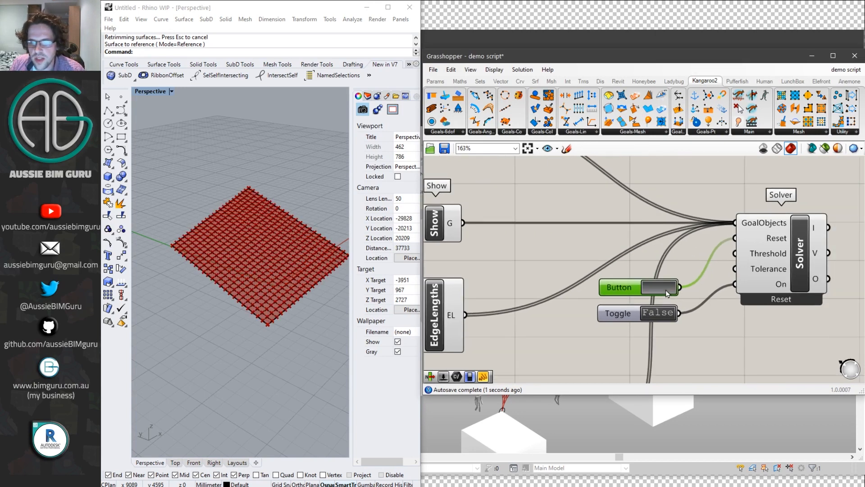
pyautogui.doubleClick(658, 313)
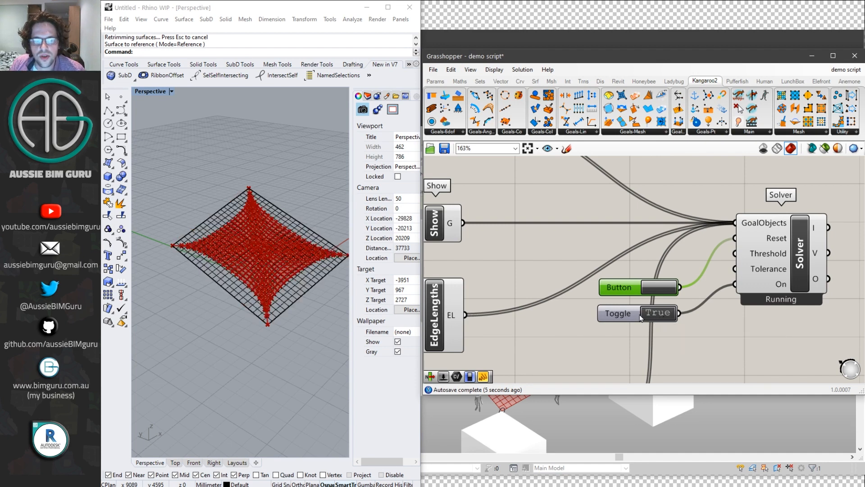
# Try adjusting the EdgeLengths LengthFactor slider, ending at 0.7.
pyautogui.scroll(-2, 580, 236)
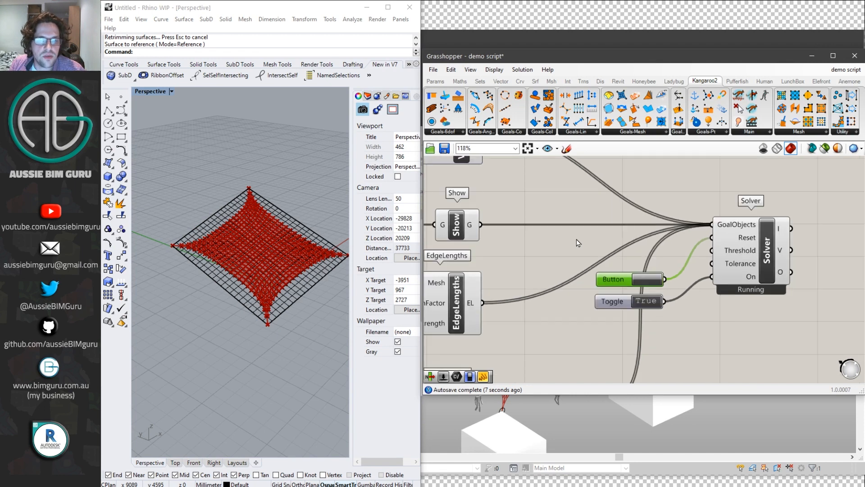
pyautogui.moveTo(229, 313); pyautogui.dragTo(230, 310, button='right')
pyautogui.moveTo(586, 264); pyautogui.dragTo(746, 259, button='right')
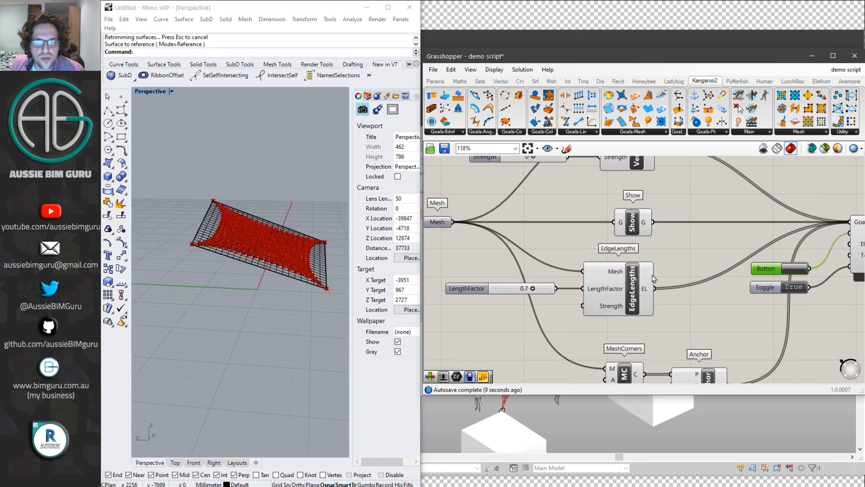
pyautogui.scroll(3, 528, 308)
pyautogui.moveTo(553, 272)
pyautogui.mouseDown()
pyautogui.moveTo(507, 269)
pyautogui.moveTo(571, 269)
pyautogui.moveTo(561, 269)
pyautogui.mouseUp()
pyautogui.moveTo(614, 220); pyautogui.dragTo(640, 309, button='right')
# Set the VertexLoads Strength slider to -2 and check the mesh's sag.
pyautogui.scroll(-2, 625, 289)
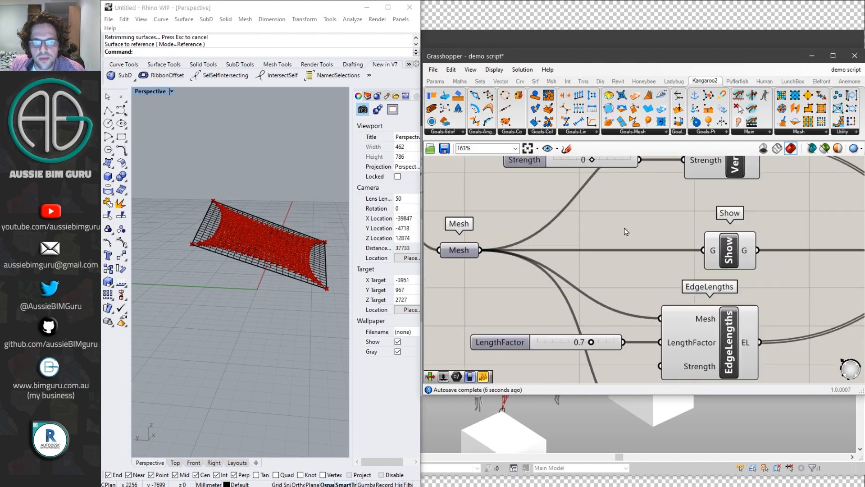
pyautogui.moveTo(624, 234); pyautogui.dragTo(621, 326, button='right')
pyautogui.scroll(2, 587, 257)
pyautogui.moveTo(588, 255); pyautogui.dragTo(555, 252)
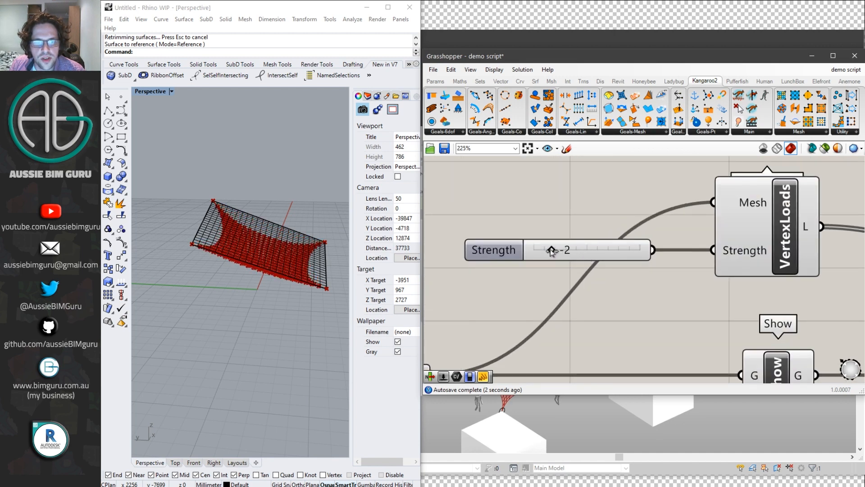
pyautogui.moveTo(315, 323); pyautogui.dragTo(258, 331, button='right')
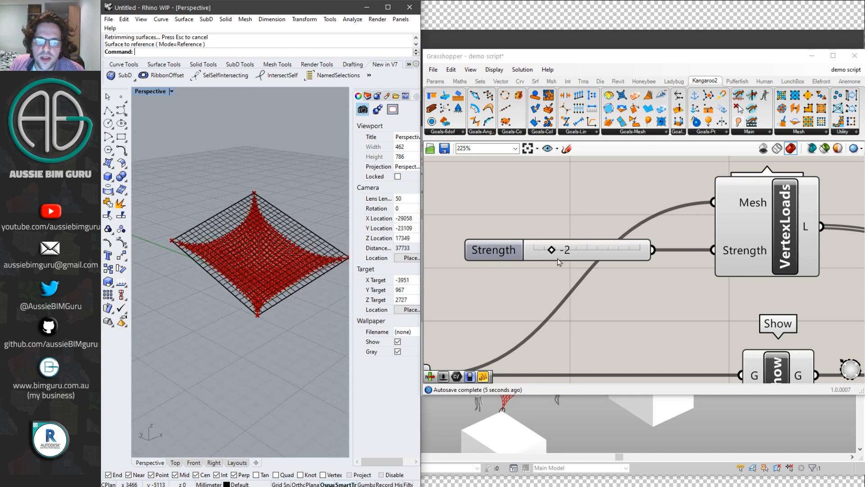
# Test the VertexLoads Strength at 1 to view the upward shape, and return it to -2.
pyautogui.moveTo(553, 252); pyautogui.dragTo(608, 250)
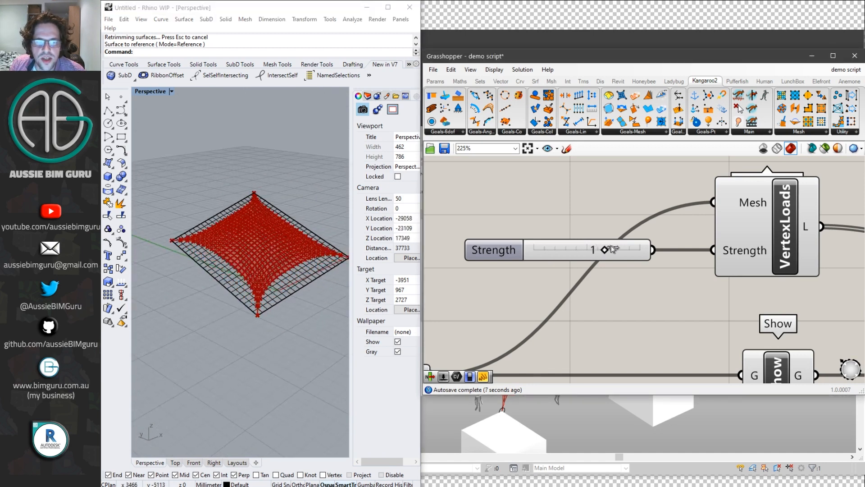
pyautogui.moveTo(171, 296); pyautogui.dragTo(254, 267, button='right')
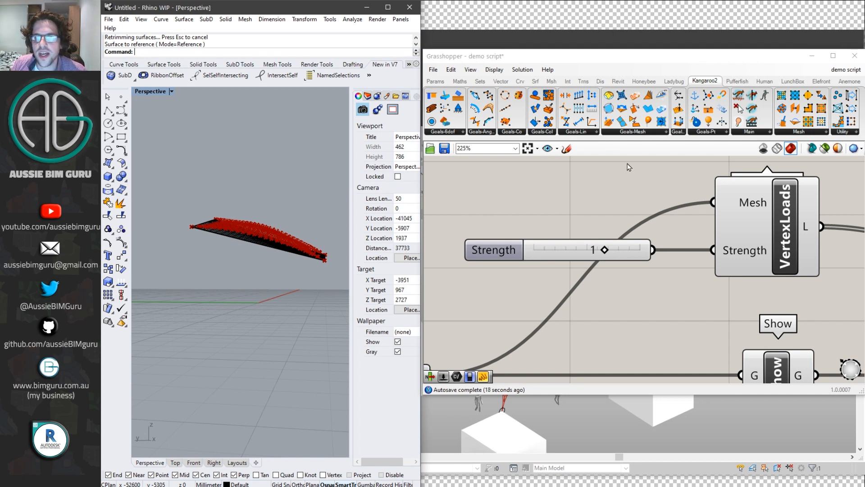
pyautogui.click(599, 249)
pyautogui.moveTo(609, 251); pyautogui.dragTo(557, 244)
pyautogui.click(563, 210)
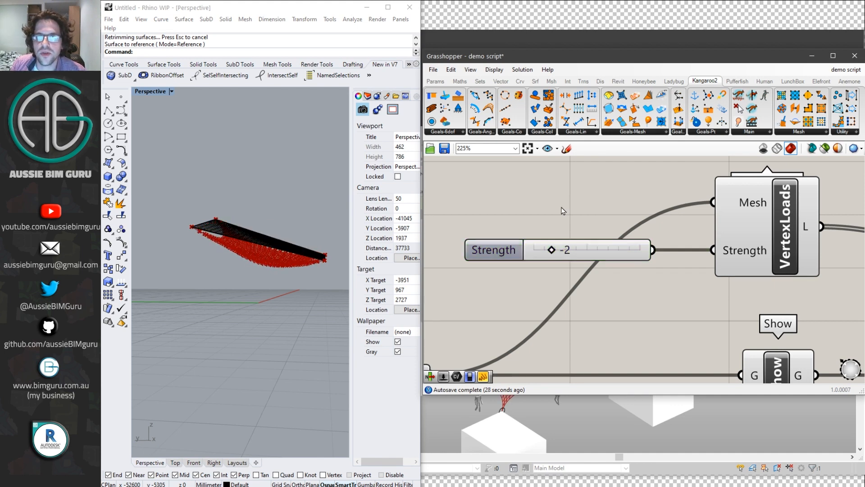
# Pause the Solver by switching its On toggle to False and view the sagging mesh from above.
pyautogui.scroll(-4, 579, 201)
pyautogui.moveTo(799, 282); pyautogui.dragTo(585, 196, button='right')
pyautogui.scroll(3, 645, 272)
pyautogui.scroll(1, 646, 272)
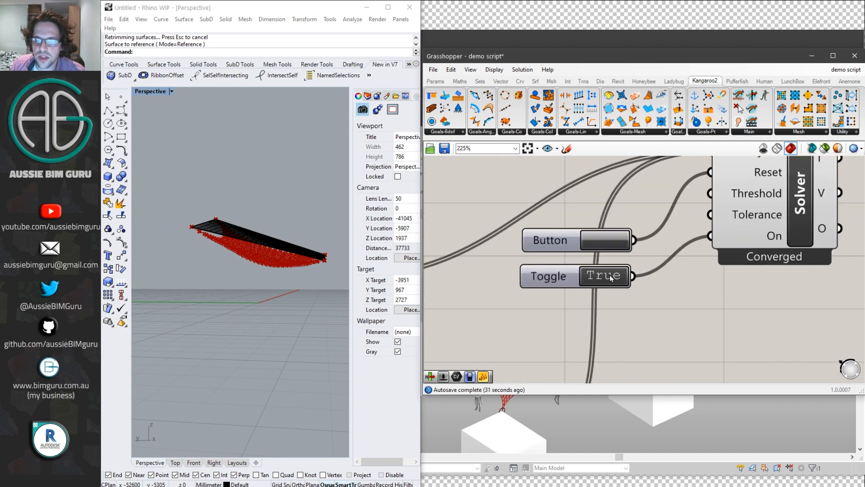
pyautogui.click(608, 279)
pyautogui.moveTo(315, 235)
pyautogui.mouseDown(button='right')
pyautogui.moveTo(320, 280)
pyautogui.moveTo(324, 215)
pyautogui.moveTo(300, 233)
pyautogui.mouseUp(button='right')
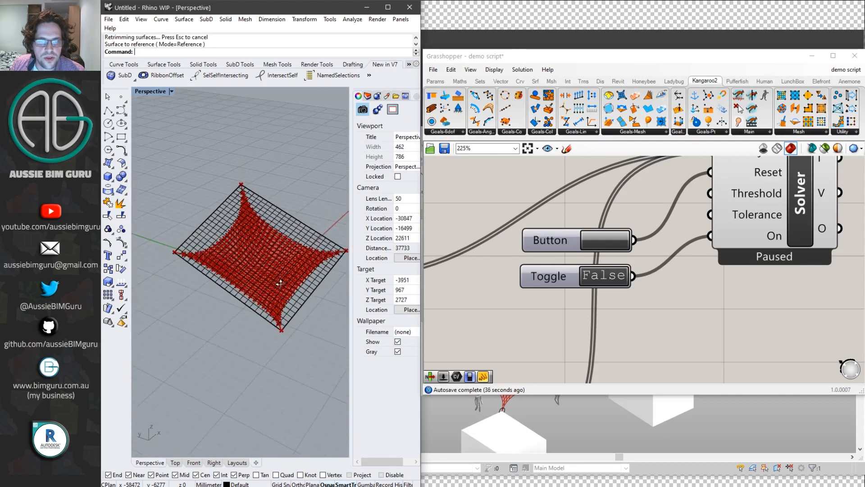
# Examine the Solver's O output data in an enlarged panel and delete the panel.
pyautogui.scroll(-3, 660, 301)
pyautogui.moveTo(773, 321); pyautogui.dragTo(689, 311, button='right')
pyautogui.scroll(3, 709, 288)
pyautogui.moveTo(632, 235)
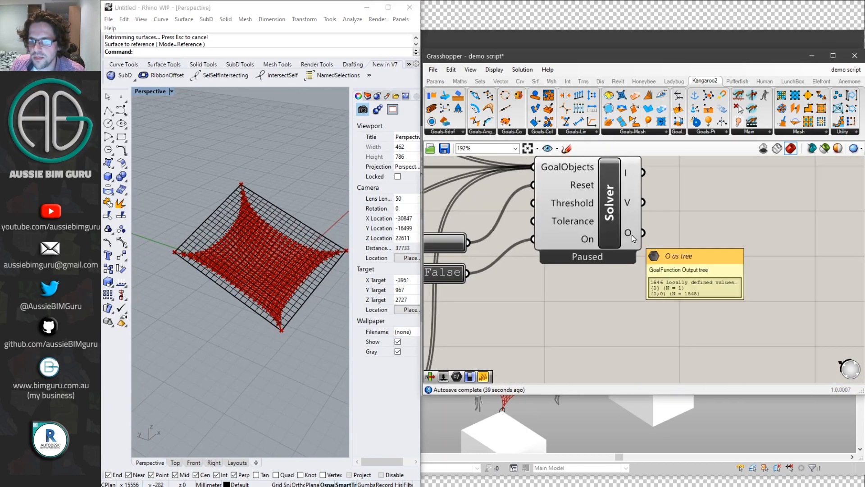
pyautogui.doubleClick(729, 247)
pyautogui.write('//')
pyautogui.press('Return')
pyautogui.moveTo(639, 234); pyautogui.dragTo(657, 246)
pyautogui.moveTo(795, 287); pyautogui.dragTo(705, 263, button='right')
pyautogui.moveTo(708, 263); pyautogui.dragTo(822, 305)
pyautogui.moveTo(819, 188)
pyautogui.mouseDown()
pyautogui.moveTo(815, 295)
pyautogui.moveTo(818, 185)
pyautogui.mouseUp()
pyautogui.moveTo(744, 332); pyautogui.dragTo(683, 208)
pyautogui.press('Delete')
# Add a List Item component and connect the Solver's O output to its L input.
pyautogui.doubleClick(651, 215)
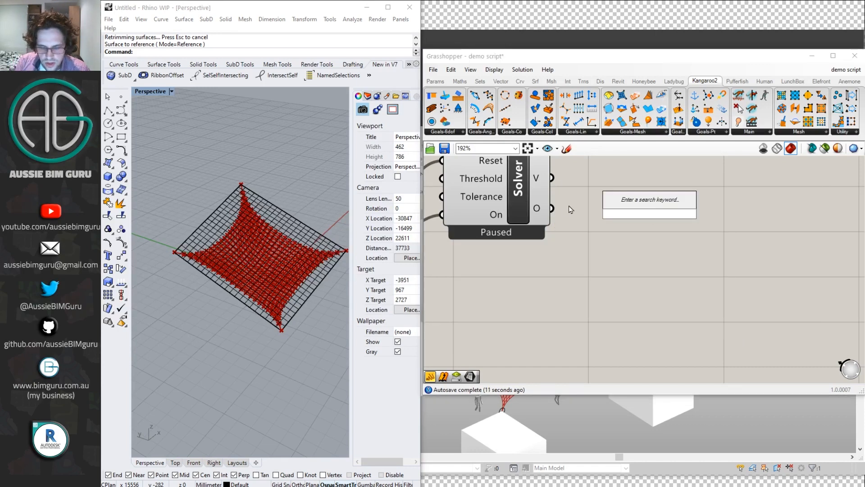
pyautogui.write('list item')
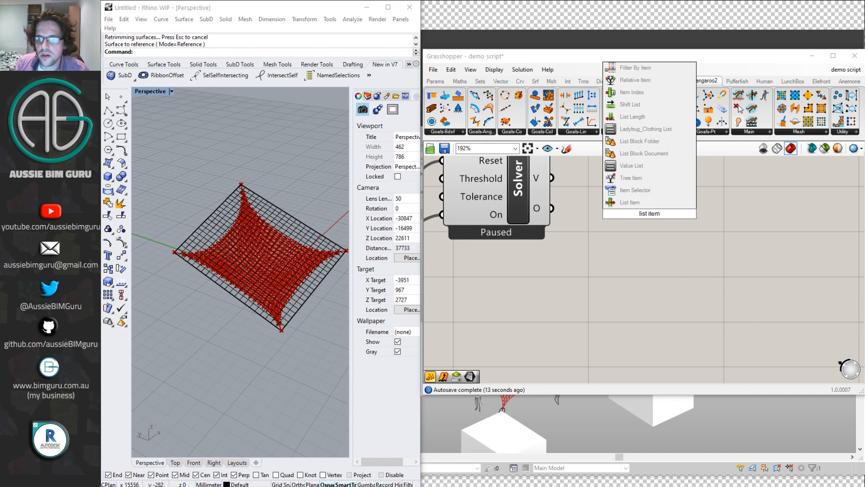
pyautogui.click(630, 202)
pyautogui.moveTo(552, 208); pyautogui.dragTo(650, 212)
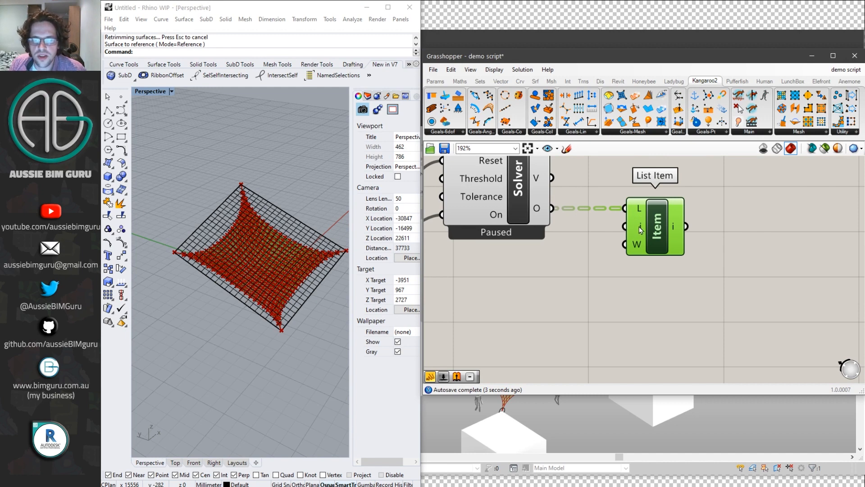
# Flatten the L input of the List Item component.
pyautogui.moveTo(674, 229)
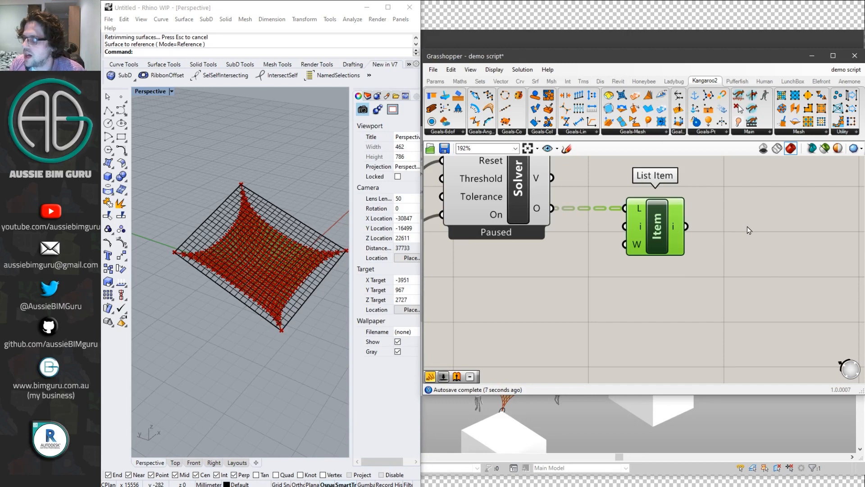
pyautogui.moveTo(748, 226); pyautogui.dragTo(739, 227, button='right')
pyautogui.rightClick(630, 213)
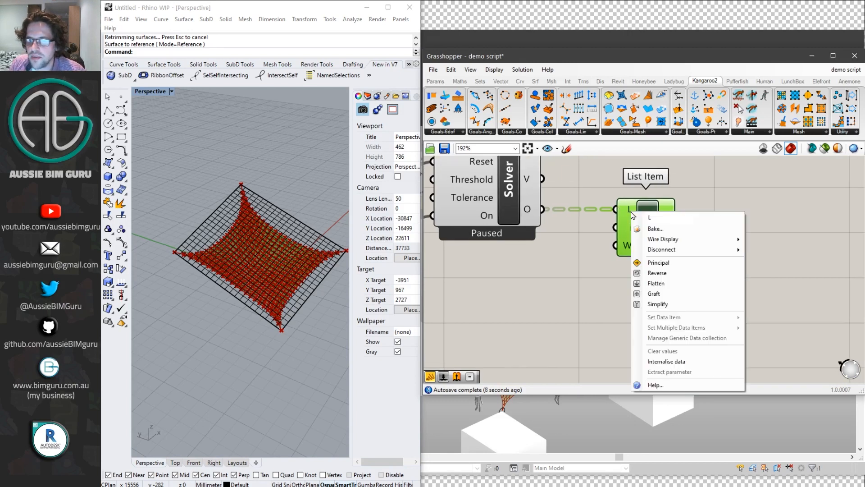
pyautogui.click(653, 284)
pyautogui.click(694, 266)
pyautogui.moveTo(668, 237)
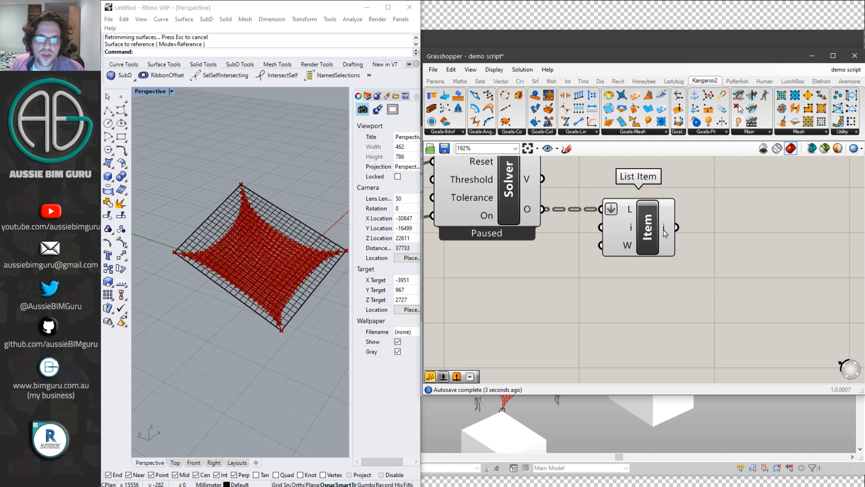
# Move the List Item component slightly farther from the Solver.
pyautogui.moveTo(635, 239); pyautogui.dragTo(649, 235)
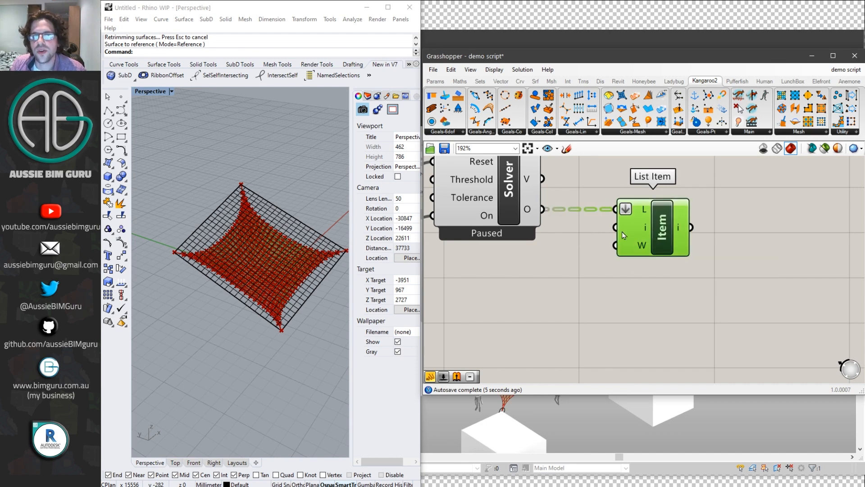
pyautogui.moveTo(622, 231)
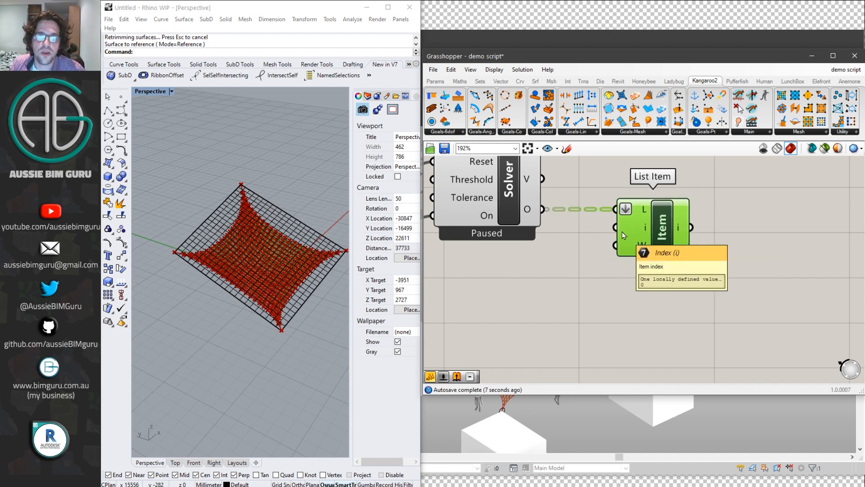
pyautogui.click(752, 234)
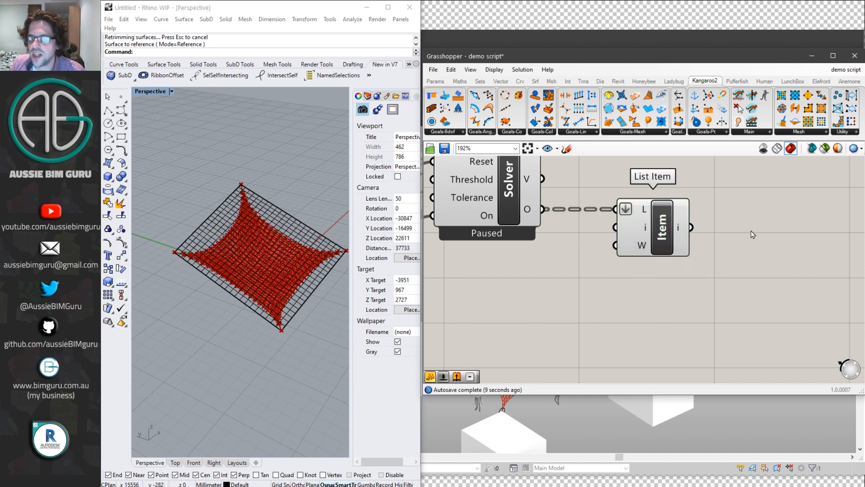
pyautogui.click(663, 222)
pyautogui.rightClick(665, 221)
pyautogui.click(706, 243)
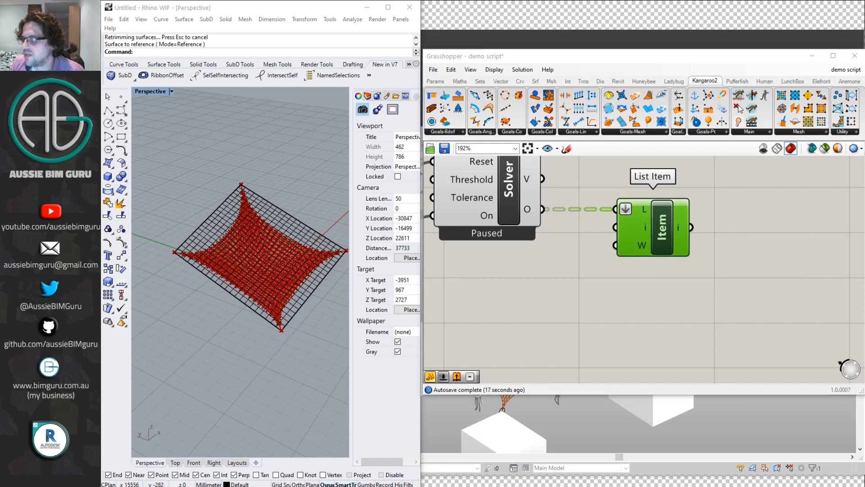
pyautogui.click(725, 234)
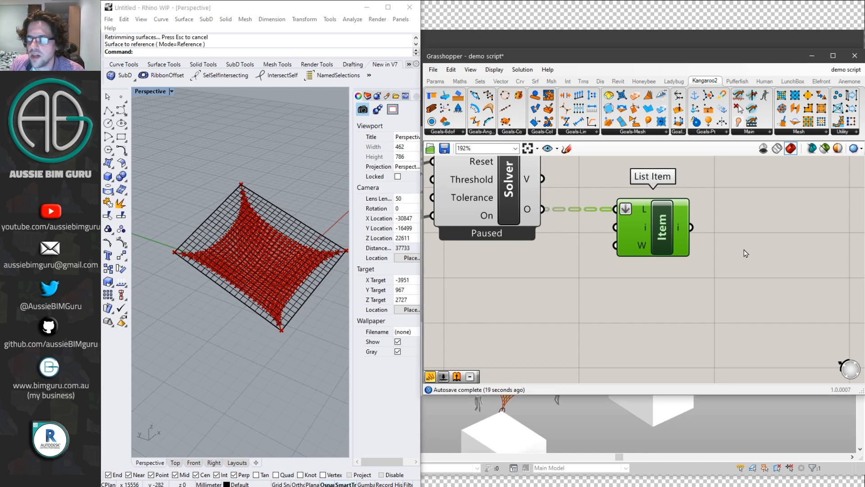
# Add an Area component above VertexLoads and connect the Surface parameter to its G input.
pyautogui.scroll(-2, 746, 254)
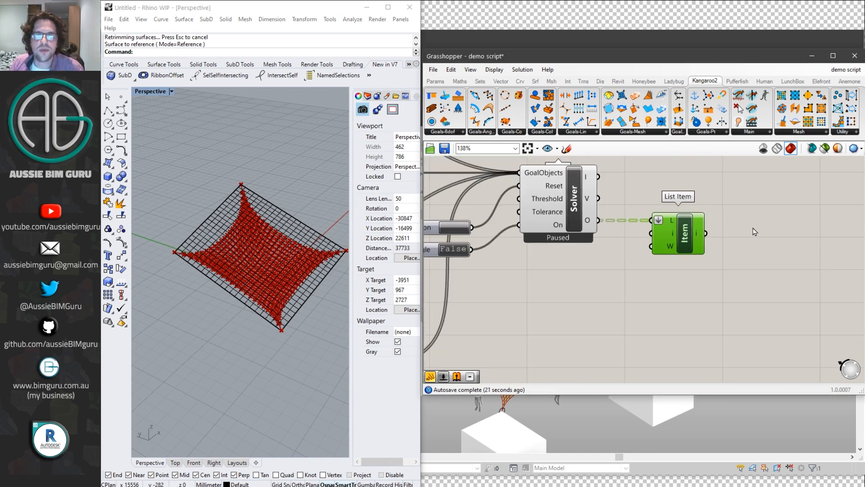
pyautogui.scroll(-5, 752, 232)
pyautogui.moveTo(581, 217); pyautogui.dragTo(710, 268, button='right')
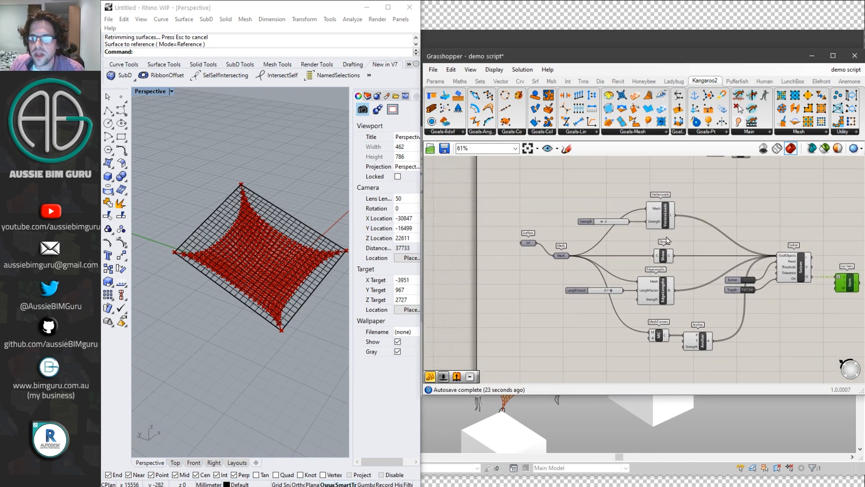
pyautogui.scroll(1, 582, 190)
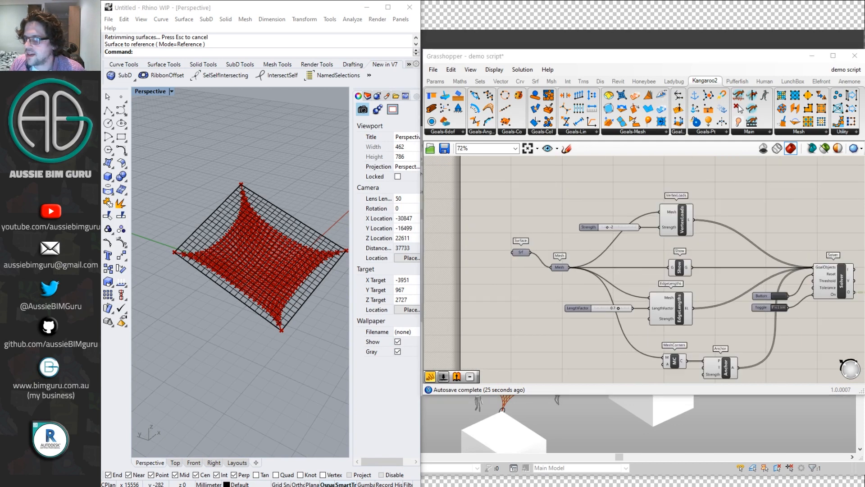
pyautogui.middleClick(612, 227)
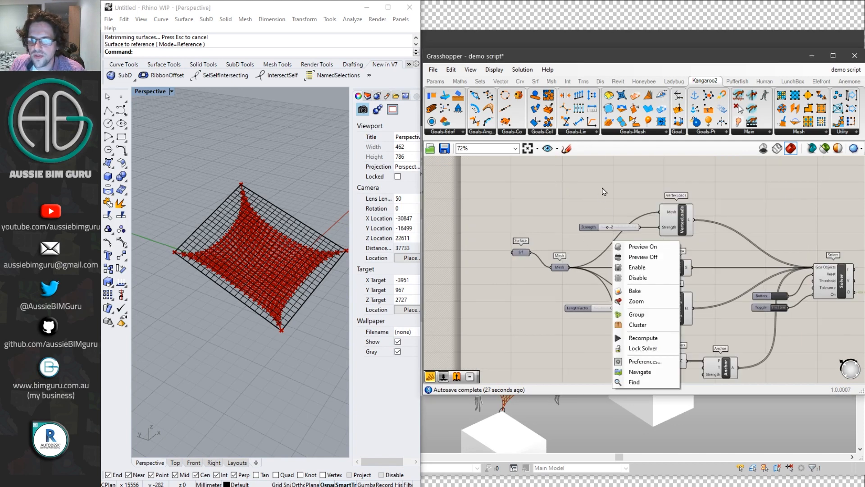
pyautogui.click(604, 191)
pyautogui.scroll(2, 606, 191)
pyautogui.moveTo(619, 180); pyautogui.dragTo(635, 233, button='right')
pyautogui.doubleClick(628, 223)
pyautogui.write('area')
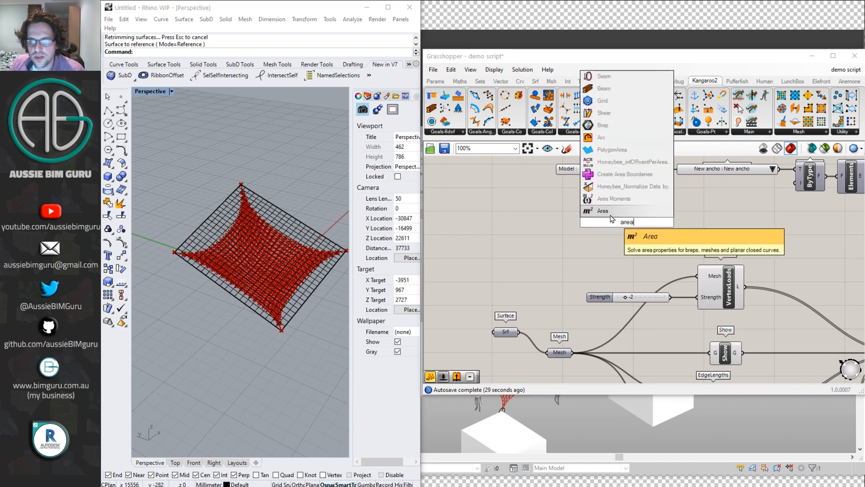
pyautogui.press('Return')
pyautogui.moveTo(615, 223); pyautogui.dragTo(519, 331)
pyautogui.moveTo(268, 316); pyautogui.dragTo(289, 246, button='right')
pyautogui.moveTo(627, 223); pyautogui.dragTo(653, 246)
# Move the Kangaroo form-finding components as a group to free up canvas space for new components.
pyautogui.scroll(-3, 628, 234)
pyautogui.scroll(-3, 698, 236)
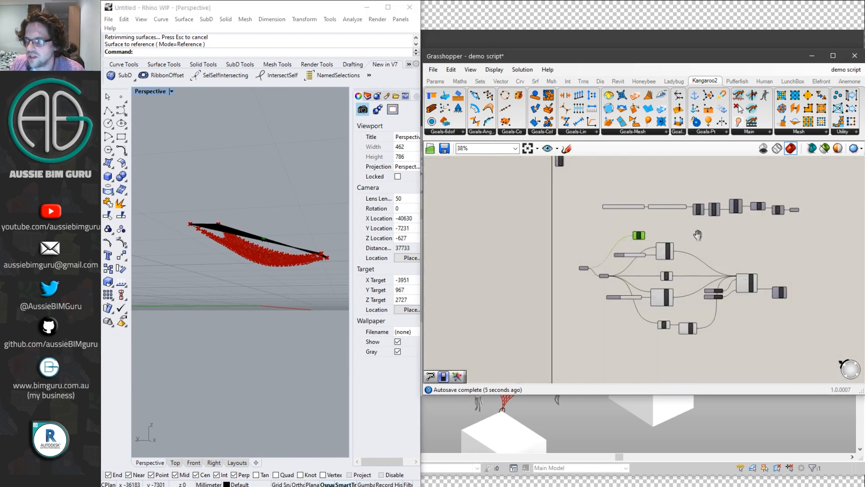
pyautogui.moveTo(759, 336); pyautogui.dragTo(490, 208)
pyautogui.moveTo(588, 233); pyautogui.dragTo(597, 285)
pyautogui.click(649, 225)
pyautogui.scroll(4, 568, 244)
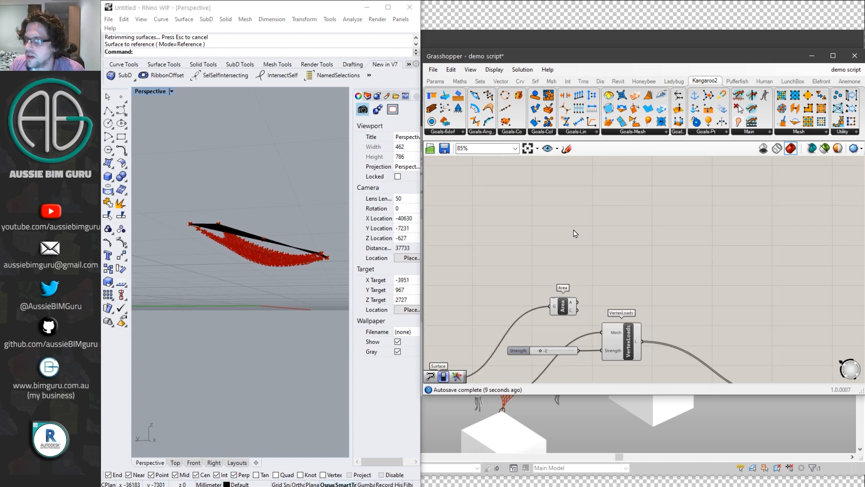
pyautogui.scroll(1, 586, 250)
pyautogui.moveTo(258, 256); pyautogui.dragTo(271, 263, button='right')
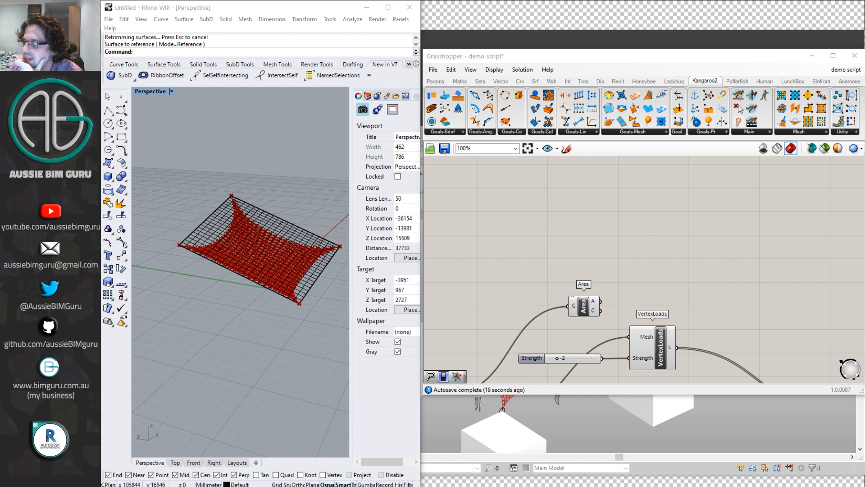
# Add an Evaluate Surface component and connect the Surface parameter to its S input.
pyautogui.doubleClick(569, 236)
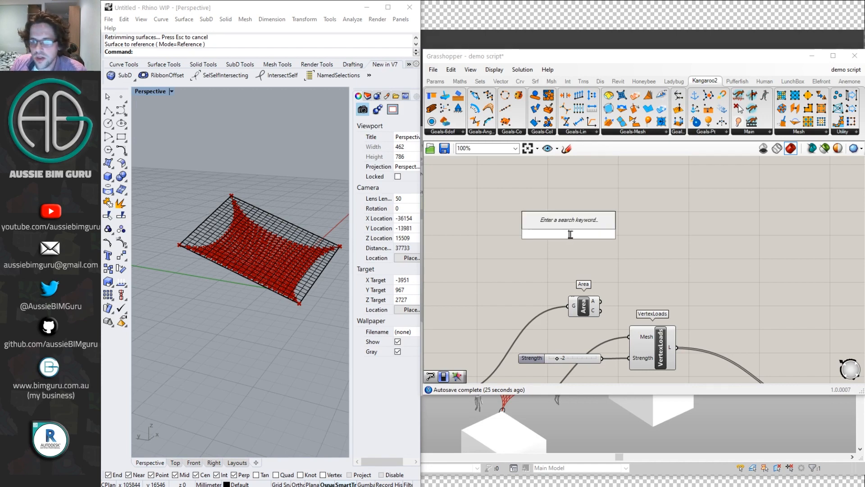
pyautogui.write('evaluate sur')
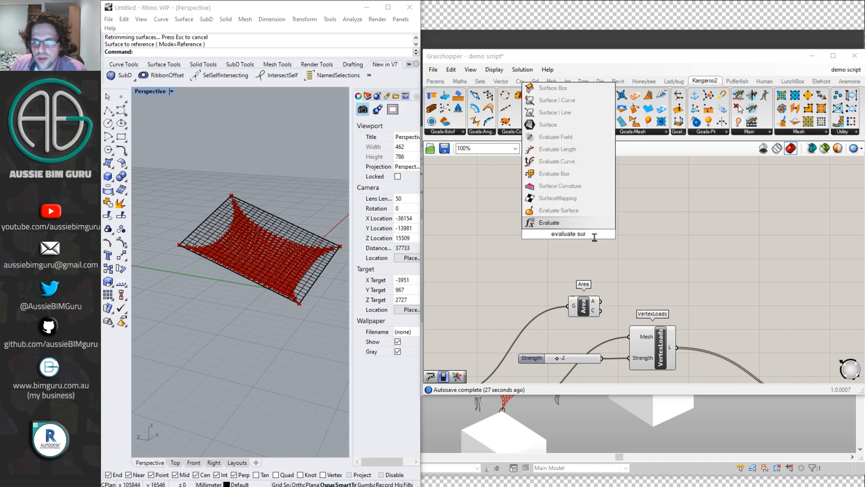
pyautogui.click(577, 214)
pyautogui.moveTo(560, 223); pyautogui.dragTo(585, 220)
pyautogui.moveTo(511, 258); pyautogui.dragTo(659, 203, button='right')
pyautogui.moveTo(599, 338); pyautogui.dragTo(733, 190)
pyautogui.moveTo(734, 190); pyautogui.dragTo(668, 246, button='right')
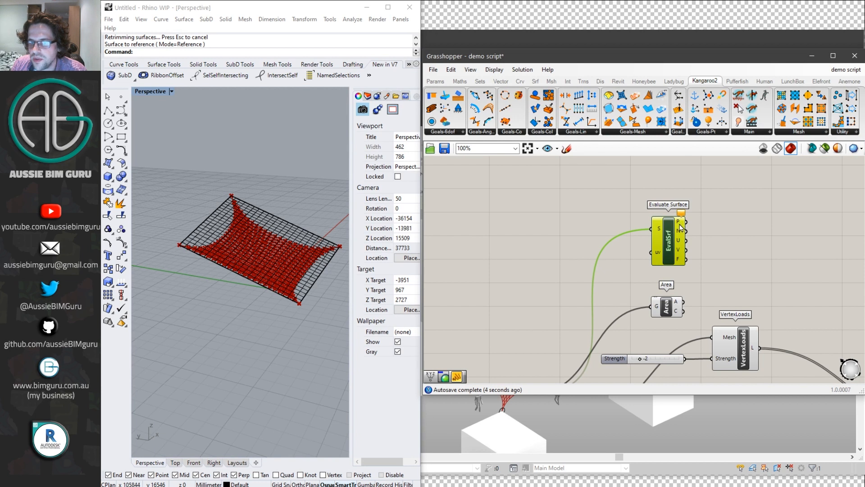
# Delete the Area component.
pyautogui.moveTo(681, 227)
pyautogui.click(666, 307)
pyautogui.press('Delete')
# Add a Construct Point component and connect its Pt output to the uv input of Evaluate Surface.
pyautogui.moveTo(678, 247); pyautogui.dragTo(720, 260)
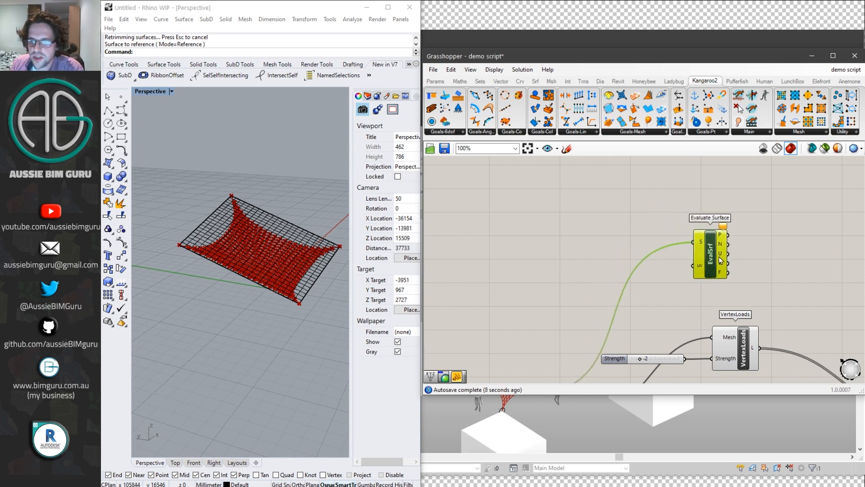
pyautogui.scroll(4, 723, 265)
pyautogui.doubleClick(618, 228)
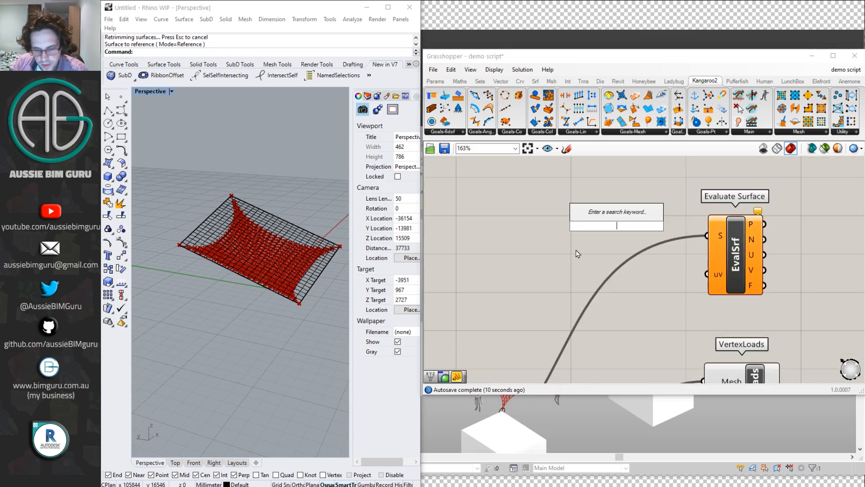
pyautogui.write('construct po')
pyautogui.press('Return')
pyautogui.moveTo(644, 226); pyautogui.dragTo(707, 273)
pyautogui.moveTo(615, 224); pyautogui.dragTo(649, 272)
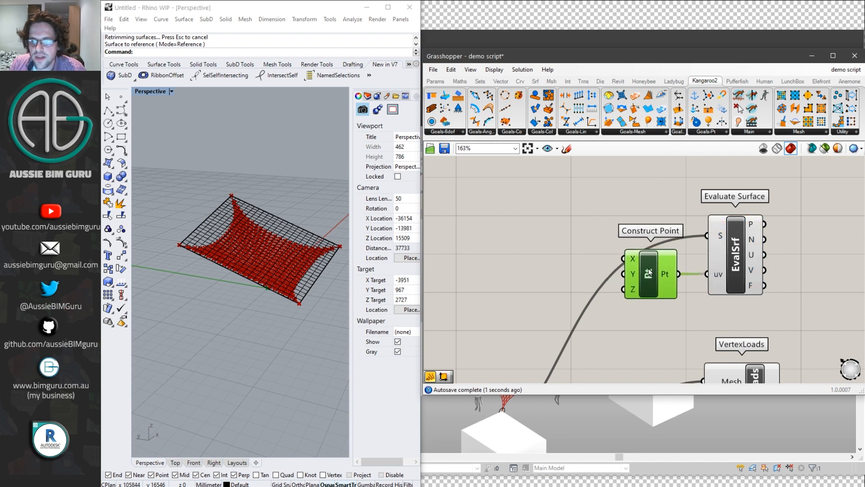
# Add a panel containing 0.5 and connect it to the Y and Z inputs of Construct Point.
pyautogui.doubleClick(575, 244)
pyautogui.write('//0.')
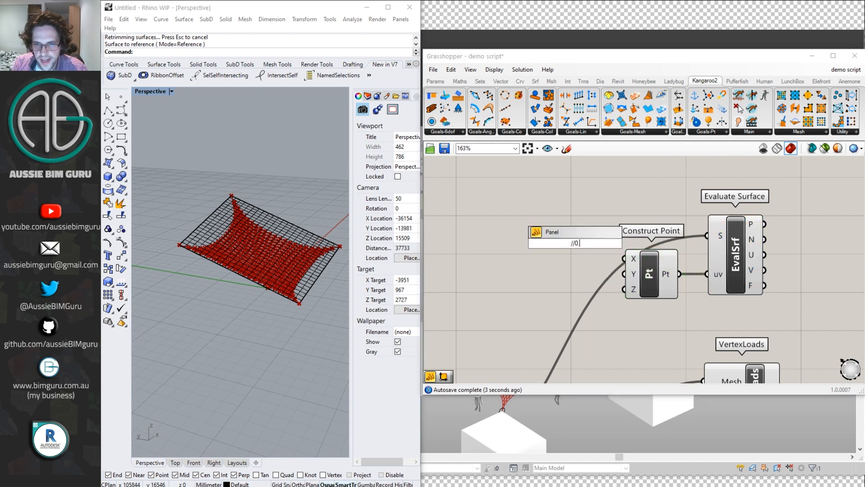
pyautogui.write('5')
pyautogui.press('Return')
pyautogui.moveTo(594, 242); pyautogui.dragTo(629, 280)
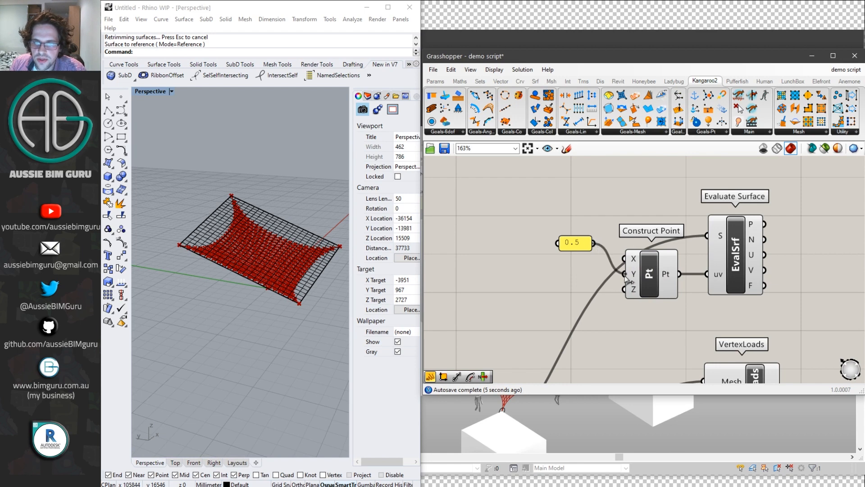
pyautogui.keyDown('shift'); pyautogui.moveTo(594, 243); pyautogui.dragTo(583, 280); pyautogui.keyUp('shift')
# Check the evaluated point's location on the model and reparameterize the S input of Evaluate Surface.
pyautogui.moveTo(592, 256); pyautogui.dragTo(506, 249, button='right')
pyautogui.moveTo(216, 304); pyautogui.dragTo(243, 297, button='right')
pyautogui.scroll(-2, 564, 270)
pyautogui.moveTo(450, 378); pyautogui.dragTo(438, 322, button='right')
pyautogui.click(526, 312)
pyautogui.click(701, 193)
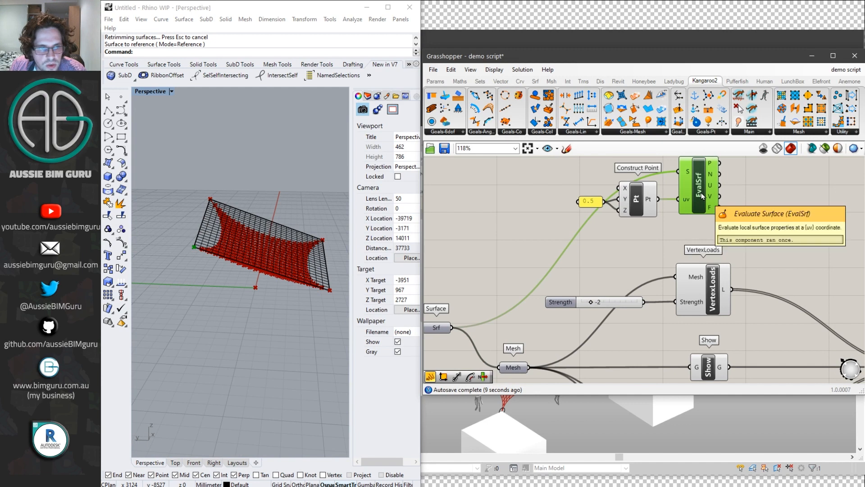
pyautogui.click(594, 203)
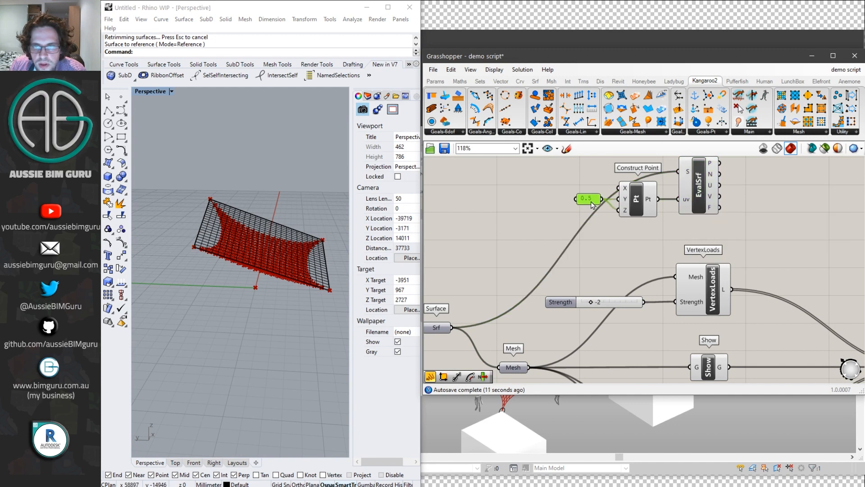
pyautogui.scroll(3, 686, 178)
pyautogui.rightClick(686, 178)
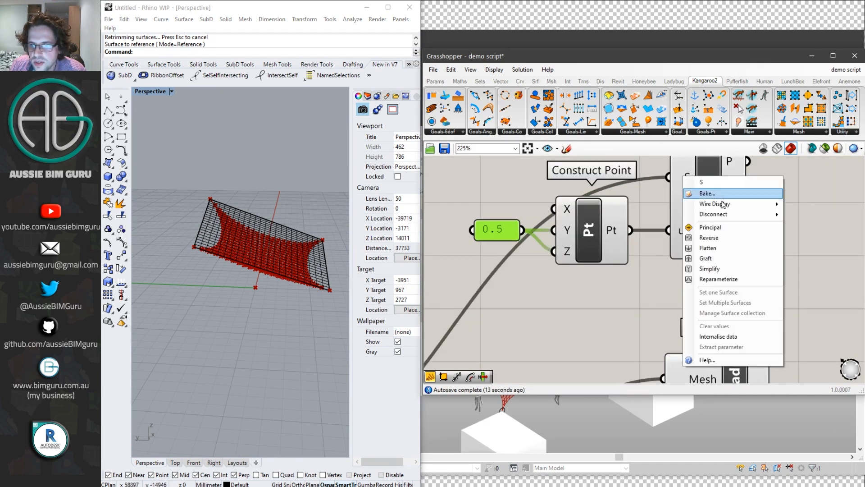
pyautogui.click(707, 278)
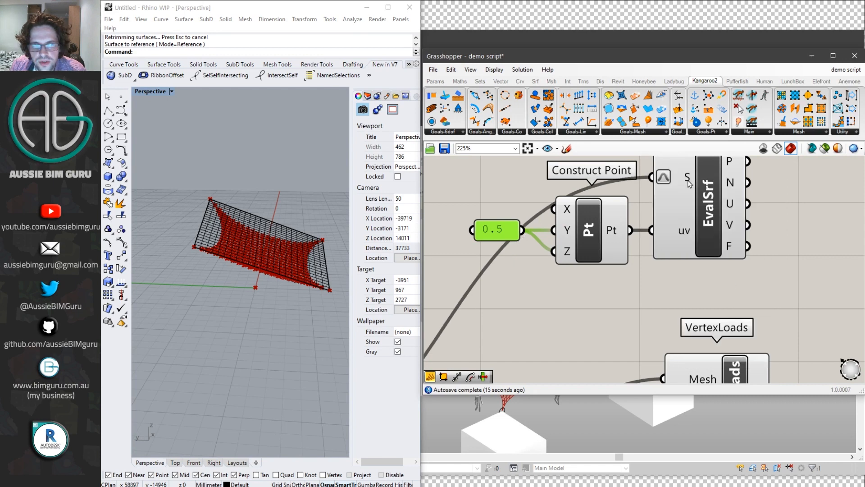
pyautogui.moveTo(319, 338); pyautogui.dragTo(242, 354, button='right')
# Rewire the 0.5 panel from Construct Point's Z input to its X input and tidy both components.
pyautogui.keyDown('ctrl'); pyautogui.moveTo(554, 252); pyautogui.dragTo(552, 208); pyautogui.keyUp('ctrl')
pyautogui.moveTo(590, 221); pyautogui.dragTo(589, 247)
pyautogui.moveTo(486, 235); pyautogui.dragTo(503, 257)
pyautogui.moveTo(270, 266); pyautogui.dragTo(277, 248, button='right')
pyautogui.scroll(-2, 753, 222)
pyautogui.moveTo(753, 222); pyautogui.dragTo(622, 219, button='right')
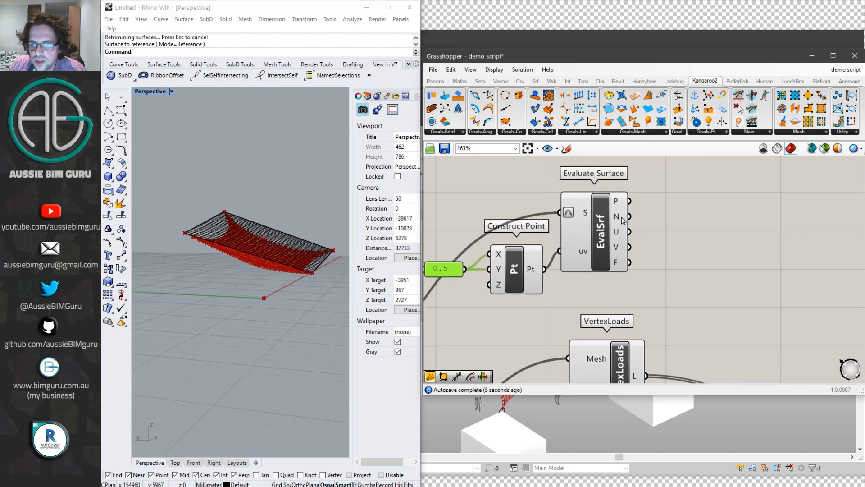
# Add a Line SDL component and connect Evaluate Surface's P output to S and its N output to D.
pyautogui.moveTo(724, 242); pyautogui.dragTo(593, 258, button='right')
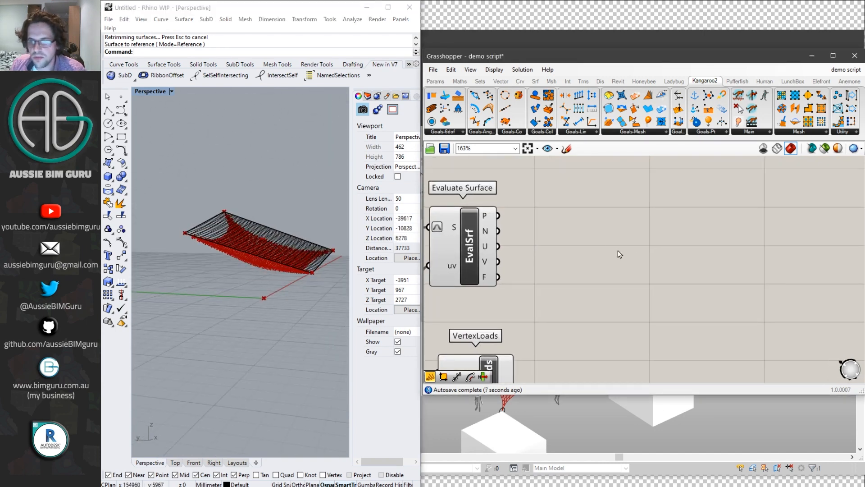
pyautogui.doubleClick(596, 250)
pyautogui.write('sdl')
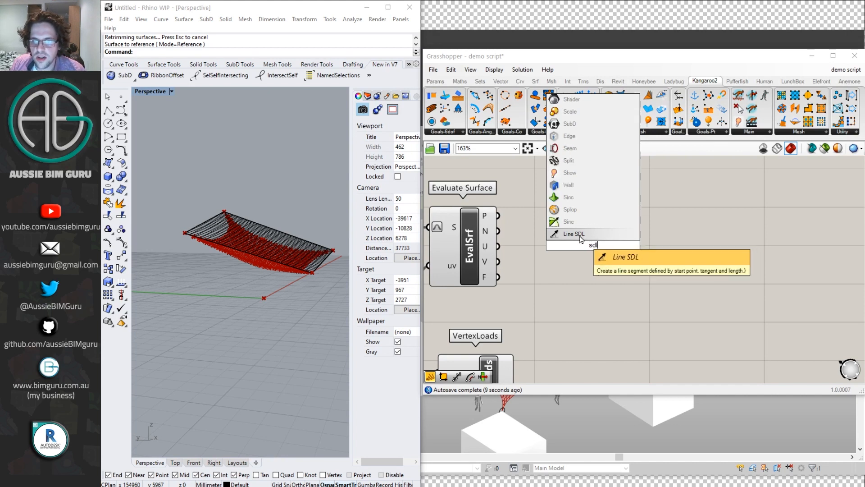
pyautogui.click(580, 236)
pyautogui.moveTo(580, 236); pyautogui.dragTo(637, 236)
pyautogui.moveTo(498, 216); pyautogui.dragTo(583, 237)
pyautogui.moveTo(625, 247); pyautogui.dragTo(498, 231)
pyautogui.moveTo(658, 264); pyautogui.dragTo(706, 248)
# Add a panel between Evaluate Surface and Line SDL.
pyautogui.doubleClick(548, 288)
pyautogui.write('//')
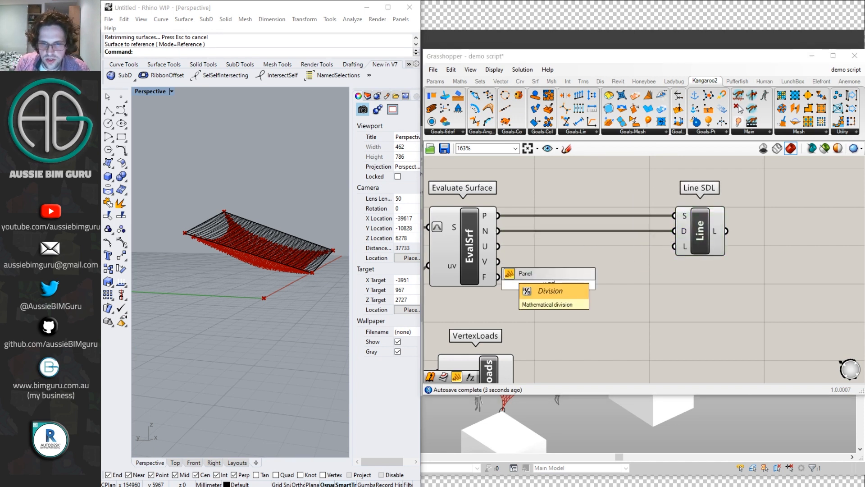
# Feed a 5000 panel into the Line SDL length input, with its sign reversed so the line points downward.
pyautogui.press('Return')
pyautogui.moveTo(571, 283); pyautogui.dragTo(675, 248)
pyautogui.moveTo(253, 289); pyautogui.dragTo(273, 287, button='right')
pyautogui.doubleClick(552, 288)
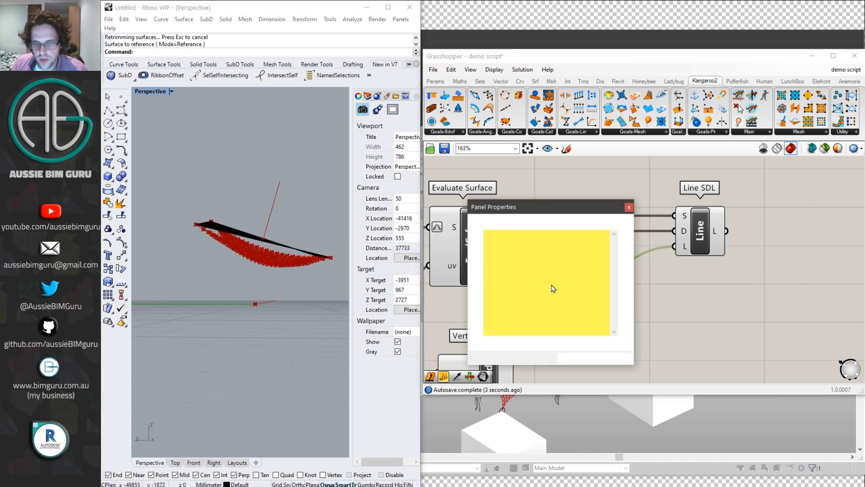
pyautogui.press('Delete')
pyautogui.click(574, 358)
pyautogui.moveTo(548, 288); pyautogui.dragTo(630, 248)
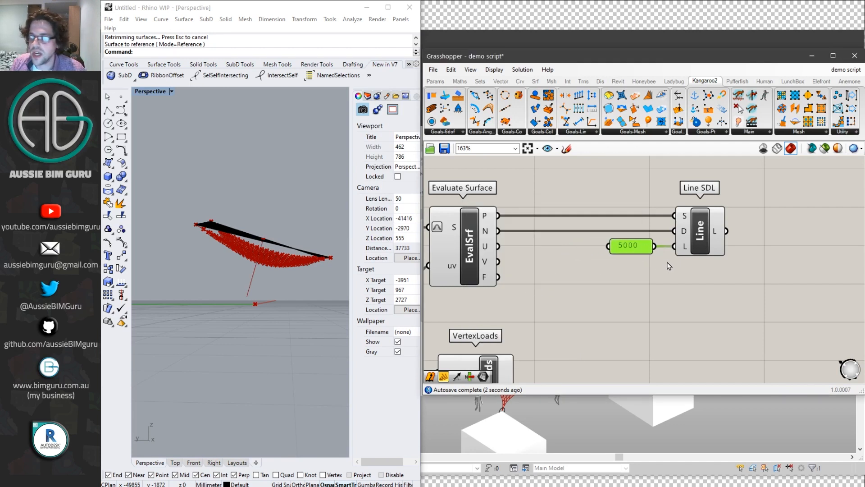
# Move the Line SDL component together with its length panel closer to Evaluate Surface.
pyautogui.moveTo(755, 296); pyautogui.dragTo(609, 165)
pyautogui.moveTo(709, 236); pyautogui.dragTo(629, 232)
pyautogui.moveTo(756, 256); pyautogui.dragTo(617, 235, button='right')
pyautogui.click(634, 236)
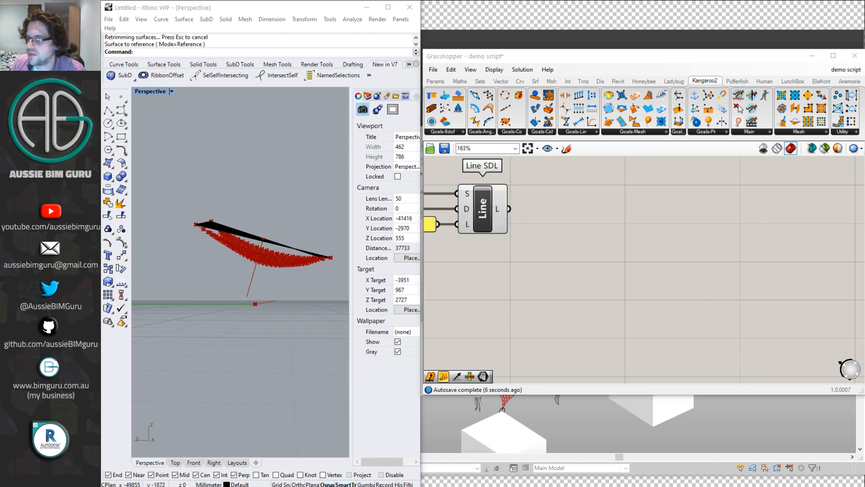
# Add a Mesh | Curve intersection component to the canvas after Line SDL.
pyautogui.rightClick(688, 223)
pyautogui.click(556, 236)
pyautogui.doubleClick(556, 236)
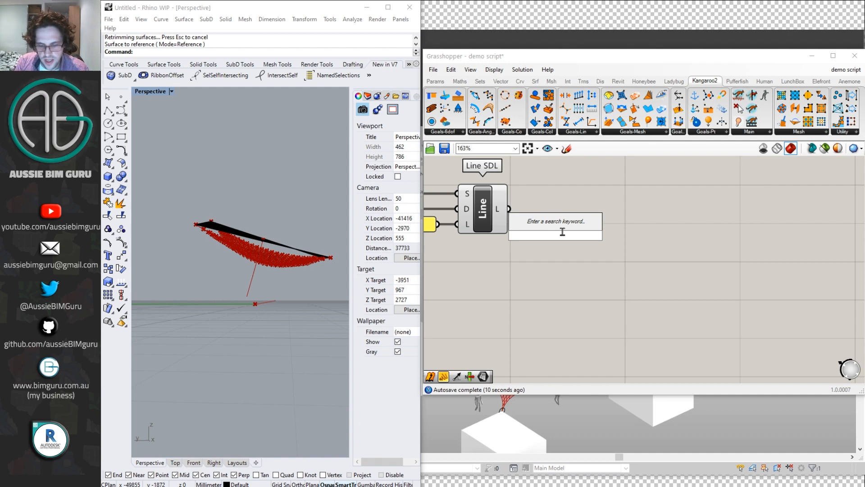
pyautogui.write('mesh curve')
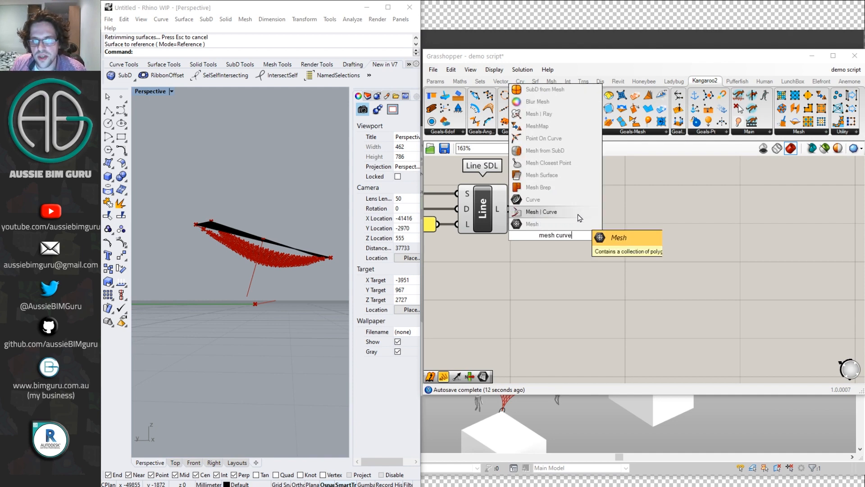
pyautogui.click(580, 215)
pyautogui.scroll(-3, 662, 240)
pyautogui.moveTo(620, 229); pyautogui.dragTo(670, 239)
# Place Mesh | Curve beyond the solver's List Item and wire the List Item mesh and the Line SDL line into it.
pyautogui.moveTo(600, 289); pyautogui.dragTo(564, 209, button='right')
pyautogui.scroll(-2, 649, 234)
pyautogui.moveTo(649, 235); pyautogui.dragTo(581, 260, button='right')
pyautogui.moveTo(578, 203); pyautogui.dragTo(781, 308)
pyautogui.moveTo(690, 352); pyautogui.dragTo(504, 176)
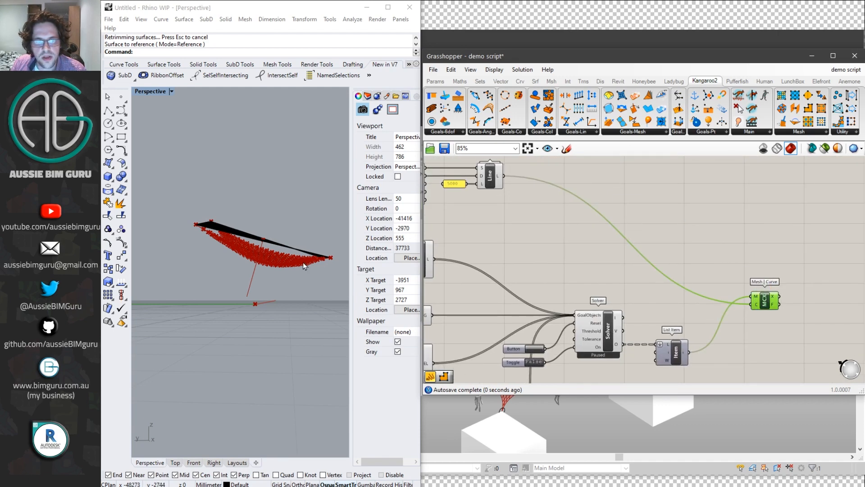
# Turn off the preview of the Line SDL and Evaluate Surface components.
pyautogui.moveTo(303, 262); pyautogui.dragTo(268, 278, button='right')
pyautogui.scroll(14, 255, 266)
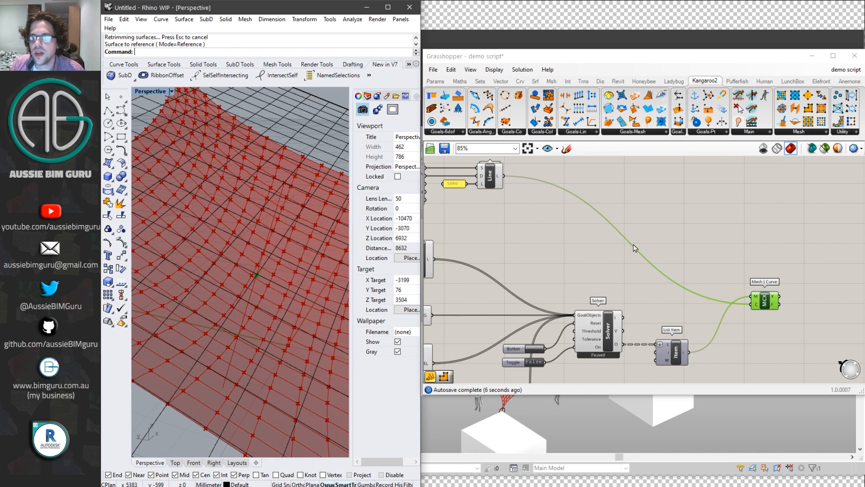
pyautogui.scroll(-1, 634, 247)
pyautogui.moveTo(562, 212); pyautogui.dragTo(626, 234, button='right')
pyautogui.scroll(1, 572, 210)
pyautogui.scroll(1, 571, 209)
pyautogui.click(576, 209)
pyautogui.rightClick(577, 208)
pyautogui.click(598, 224)
pyautogui.click(494, 211)
pyautogui.rightClick(489, 210)
pyautogui.click(519, 225)
# Toggle the Solver component's preview off and back on.
pyautogui.scroll(-1, 555, 248)
pyautogui.moveTo(766, 344); pyautogui.dragTo(562, 218, button='right')
pyautogui.click(492, 247)
pyautogui.rightClick(492, 243)
pyautogui.click(525, 256)
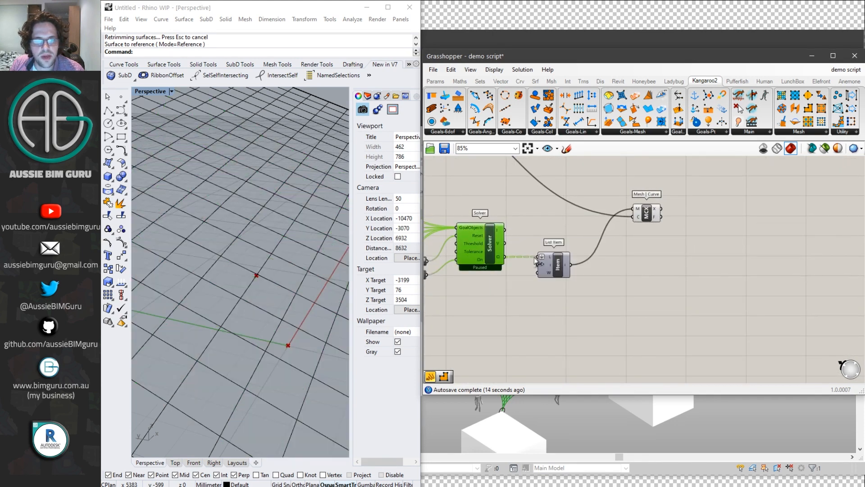
pyautogui.rightClick(491, 244)
pyautogui.click(525, 257)
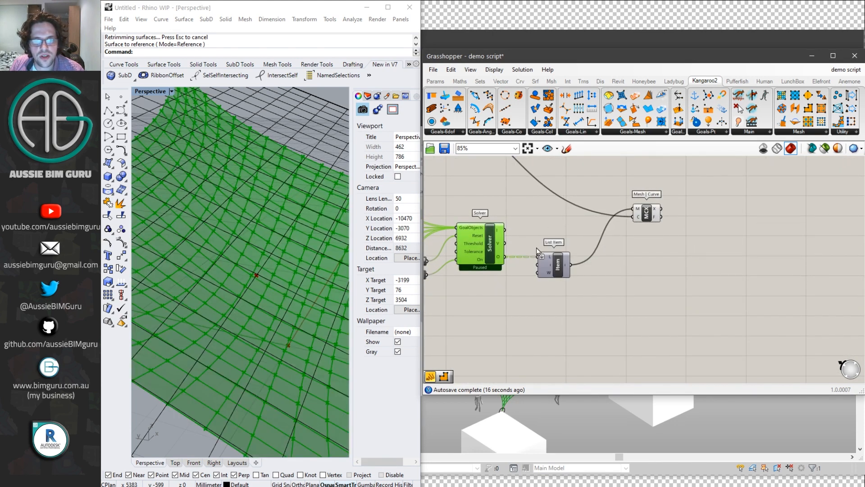
pyautogui.click(701, 272)
# Adjust the position of the Mesh | Curve component above and beyond List Item.
pyautogui.moveTo(689, 243); pyautogui.dragTo(666, 264, button='right')
pyautogui.click(631, 230)
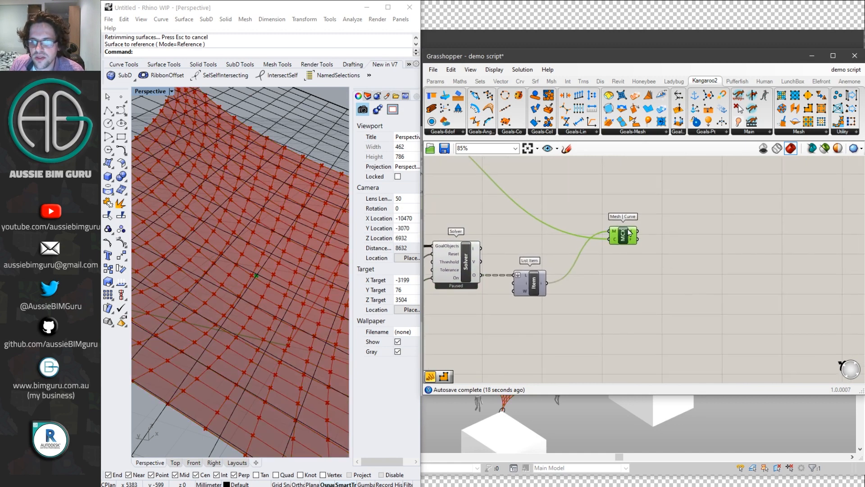
pyautogui.click(716, 250)
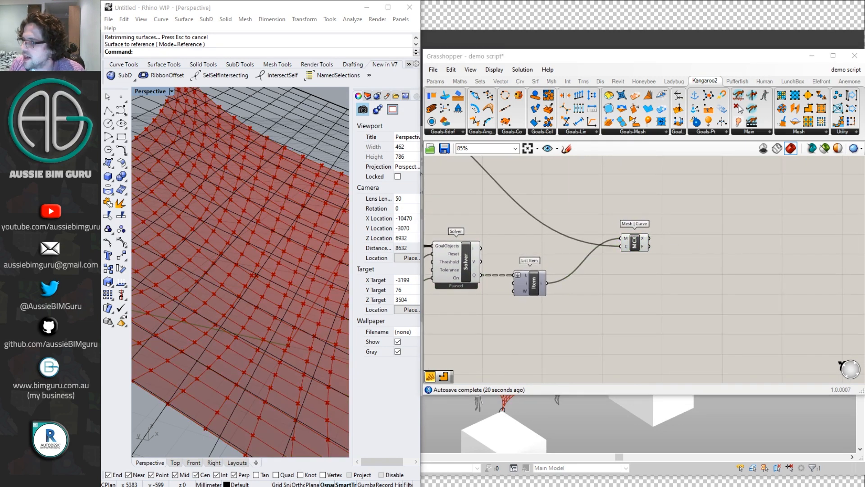
pyautogui.moveTo(634, 241); pyautogui.dragTo(628, 238)
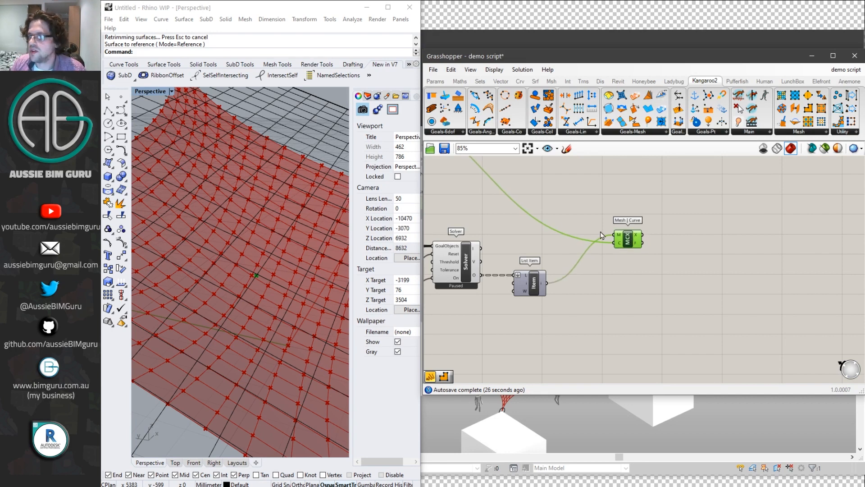
# Add a MeshCorners component beneath Mesh | Curve and wire the List Item mesh into its mesh input.
pyautogui.scroll(3, 600, 270)
pyautogui.doubleClick(613, 275)
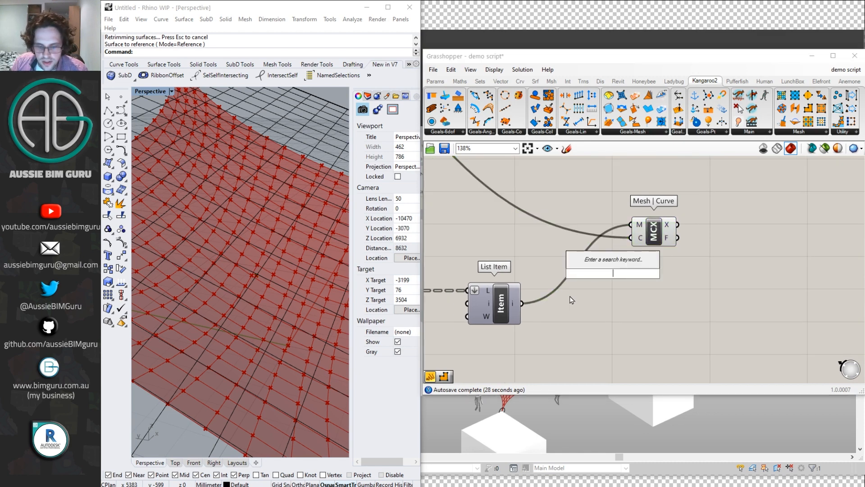
pyautogui.write('mesh corne')
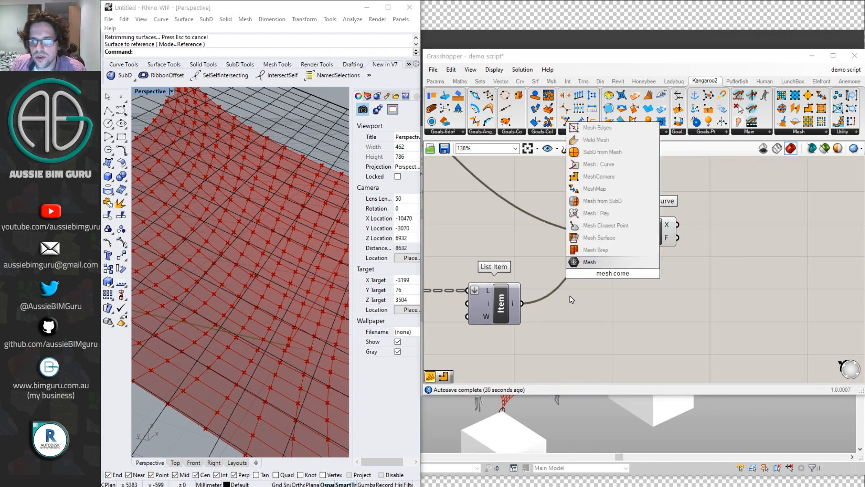
pyautogui.click(599, 176)
pyautogui.moveTo(615, 276); pyautogui.dragTo(647, 272)
pyautogui.moveTo(522, 303); pyautogui.dragTo(622, 265)
# Check the corner points on the mesh and line MeshCorners up with the List Item output.
pyautogui.scroll(-8, 212, 234)
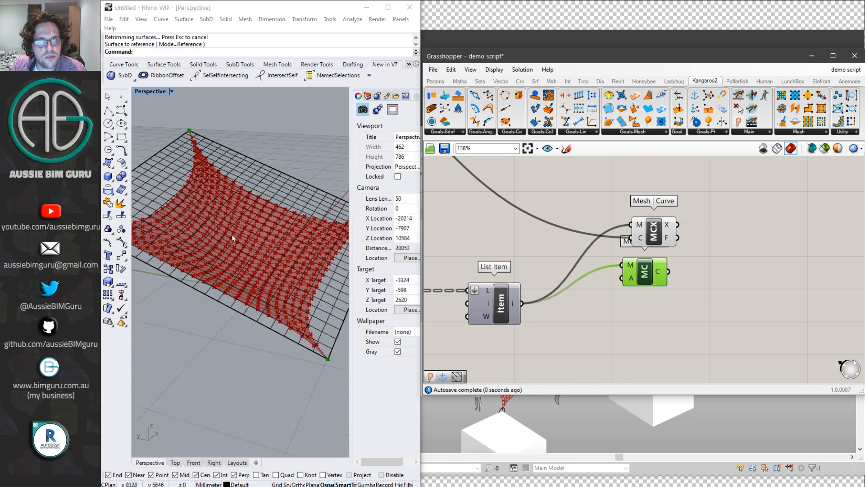
pyautogui.moveTo(288, 246); pyautogui.dragTo(264, 239, button='right')
pyautogui.scroll(-6, 265, 239)
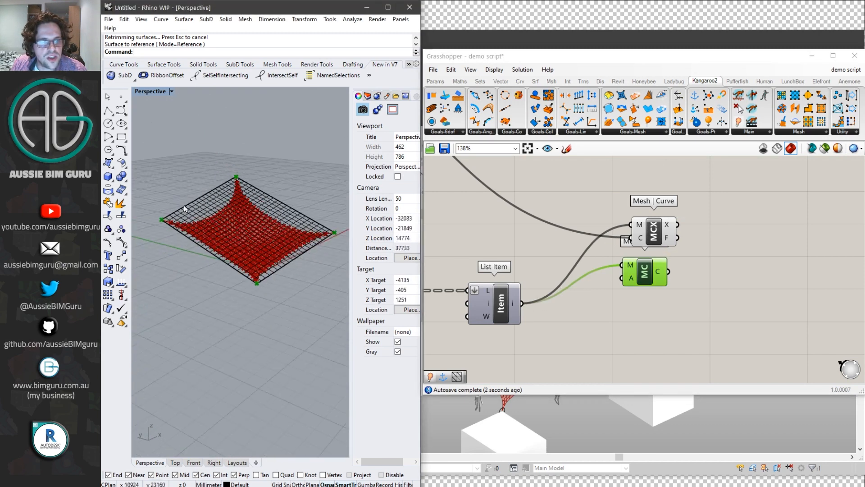
pyautogui.moveTo(640, 274); pyautogui.dragTo(650, 322)
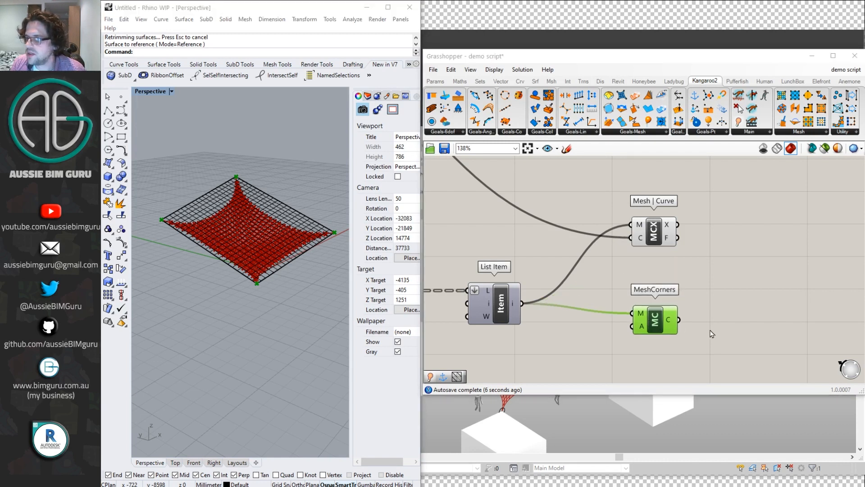
pyautogui.moveTo(645, 320); pyautogui.dragTo(645, 309)
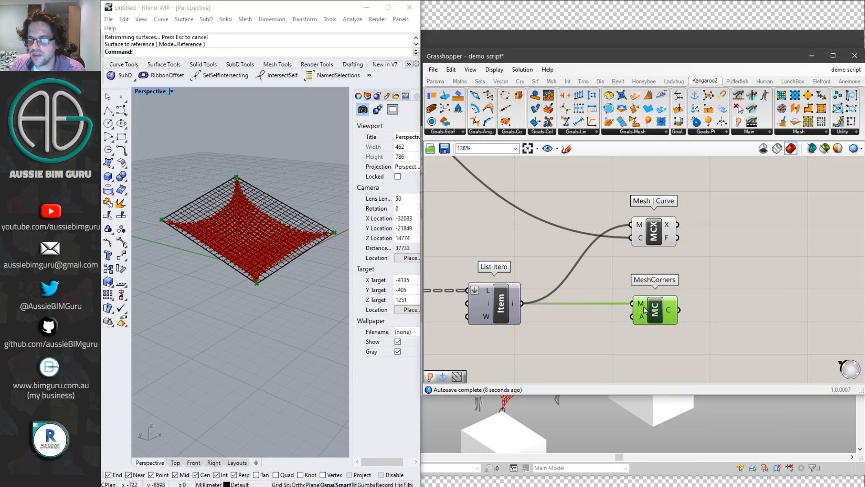
# Add a Mesh Edges (with Tolerance) component below MeshCorners and wire the List Item mesh into it.
pyautogui.doubleClick(647, 361)
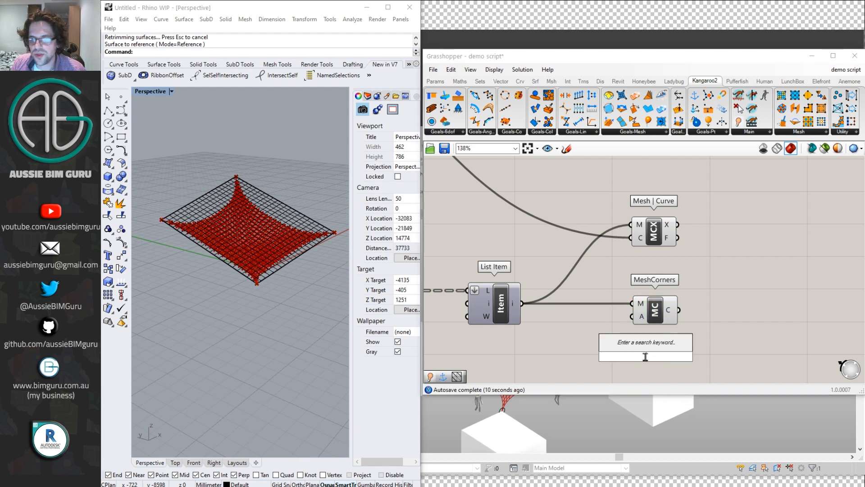
pyautogui.write('mesh edges')
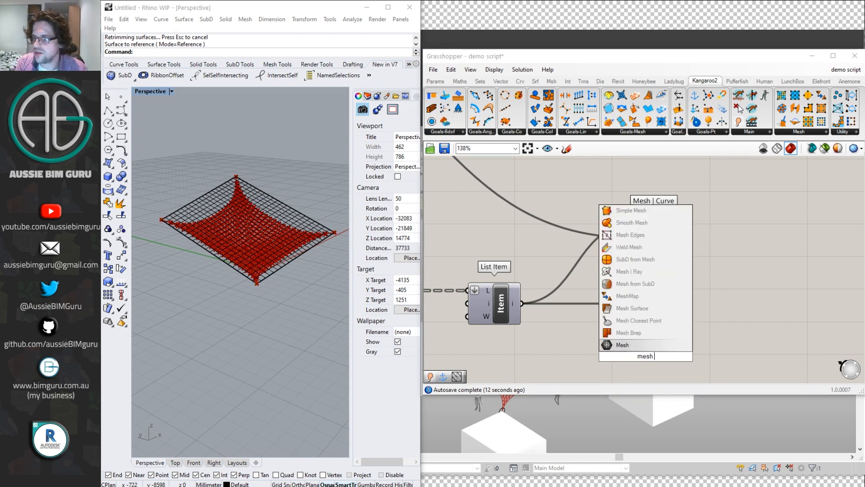
pyautogui.click(649, 321)
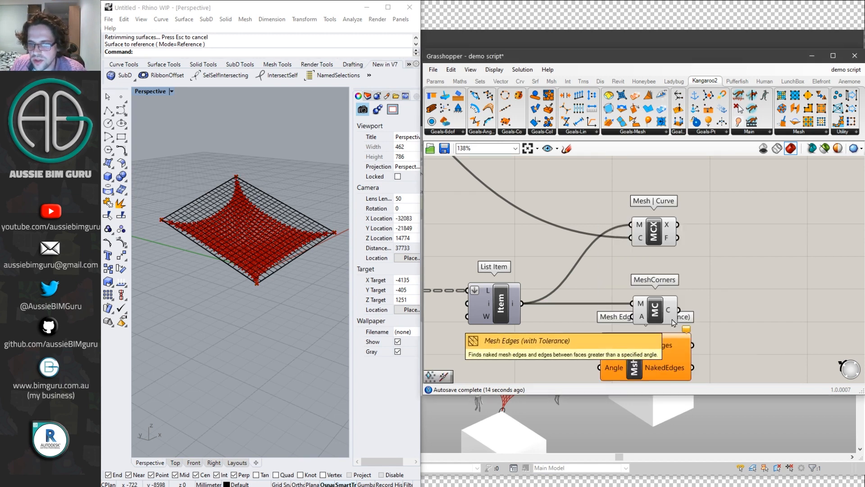
pyautogui.moveTo(643, 350); pyautogui.dragTo(671, 263, button='right')
pyautogui.moveTo(670, 264); pyautogui.dragTo(708, 297)
pyautogui.moveTo(551, 216); pyautogui.dragTo(672, 297)
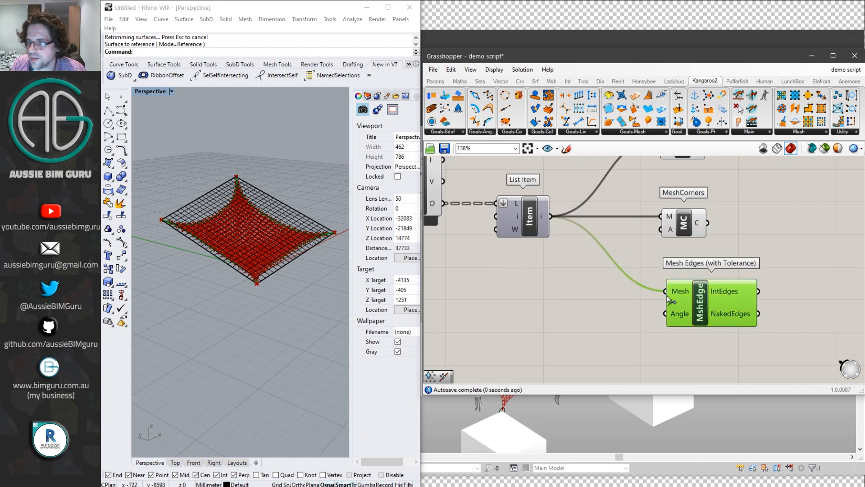
# Inspect the edges found on the relaxed mesh and turn off the Mesh Edges (with Tolerance) preview.
pyautogui.click(811, 274)
pyautogui.moveTo(811, 274); pyautogui.dragTo(710, 267, button='right')
pyautogui.click(607, 307)
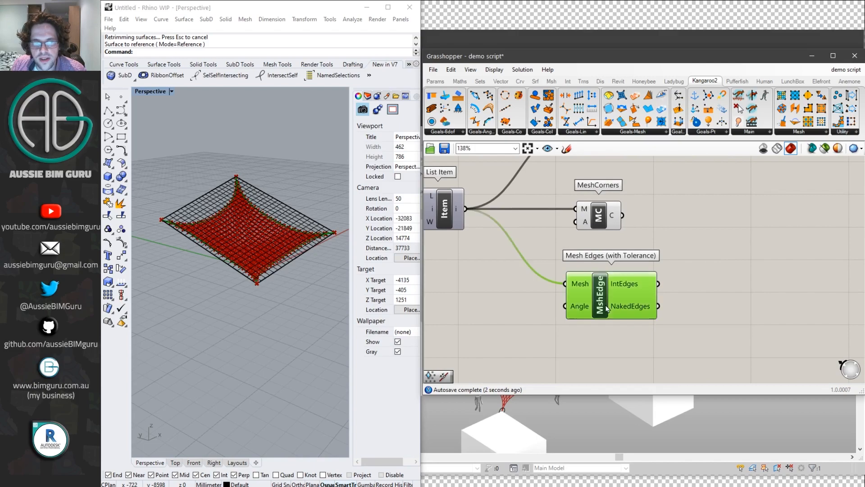
pyautogui.scroll(10, 253, 224)
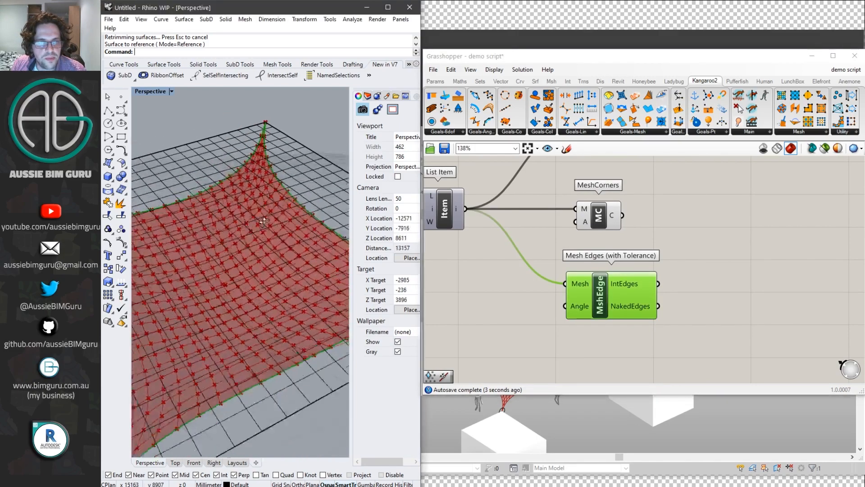
pyautogui.moveTo(169, 207); pyautogui.dragTo(294, 235, button='right')
pyautogui.scroll(-6, 293, 235)
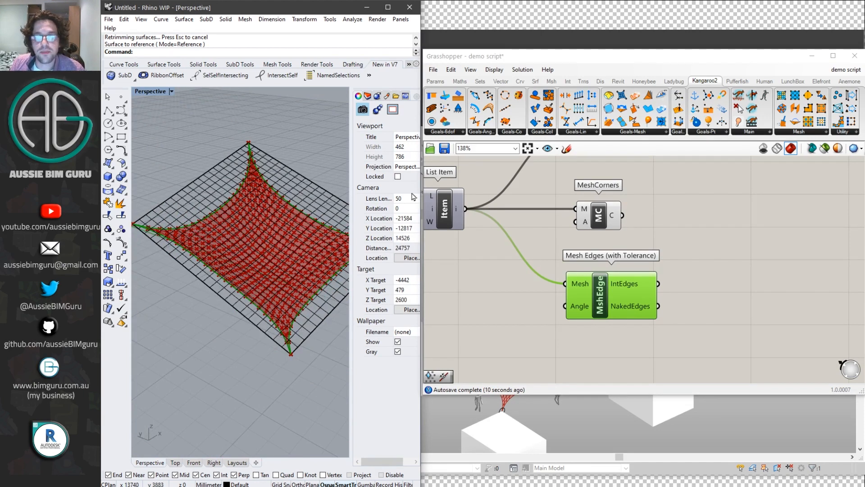
pyautogui.rightClick(625, 286)
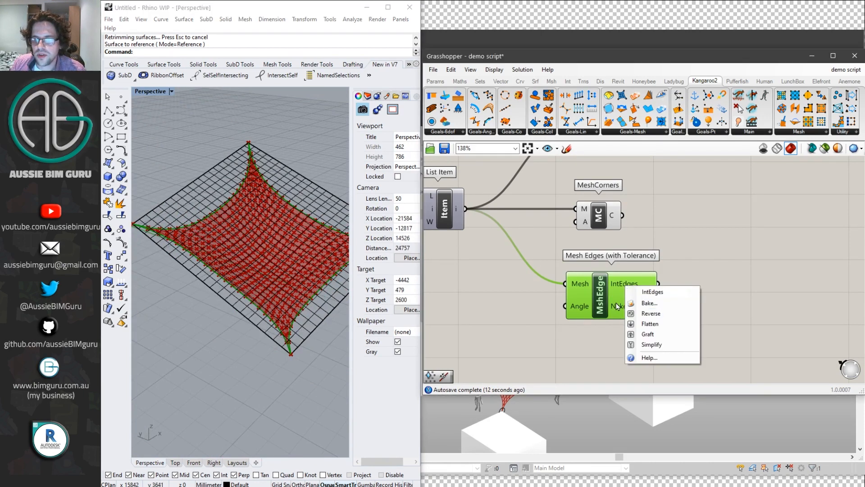
pyautogui.rightClick(600, 293)
pyautogui.click(629, 310)
pyautogui.moveTo(704, 297); pyautogui.dragTo(657, 273, button='right')
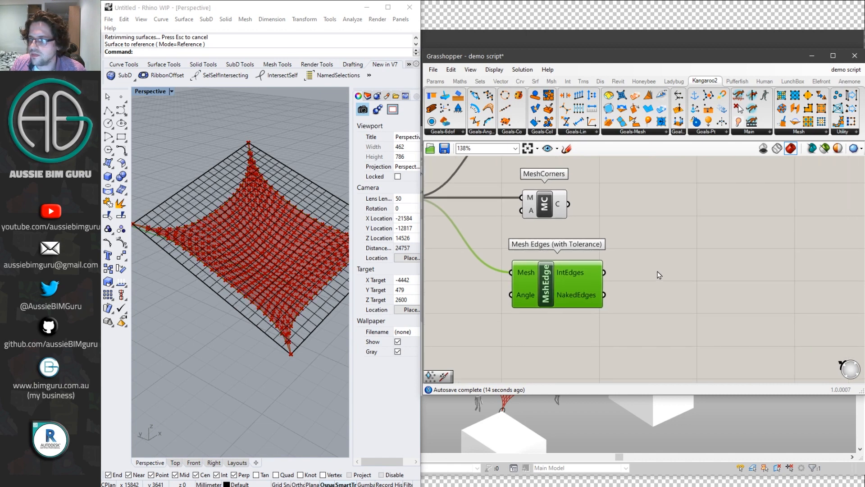
# Add a Join Curves component beside Mesh Edges (with Tolerance) and wire its NakedEdges output into the curves input.
pyautogui.doubleClick(680, 277)
pyautogui.write('join cur')
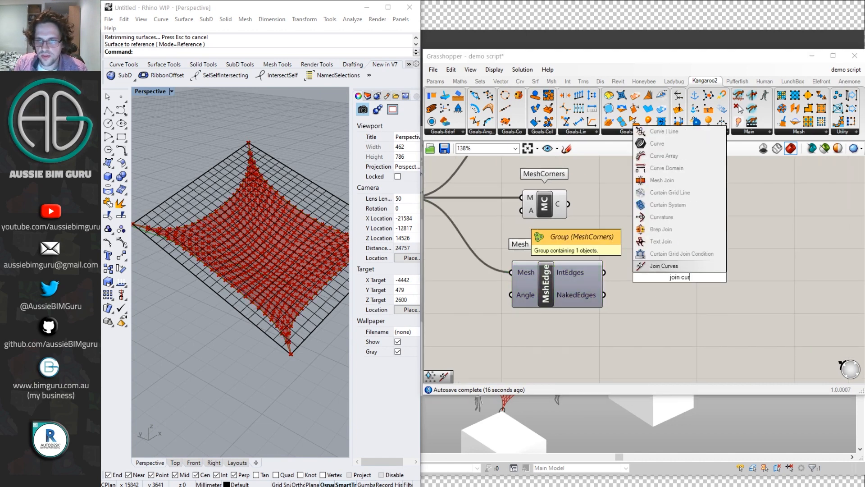
pyautogui.click(664, 266)
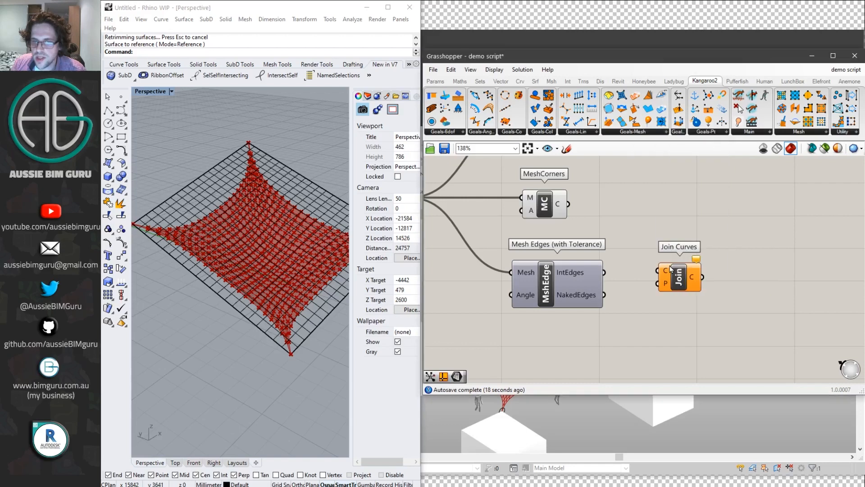
pyautogui.moveTo(604, 272); pyautogui.dragTo(674, 300)
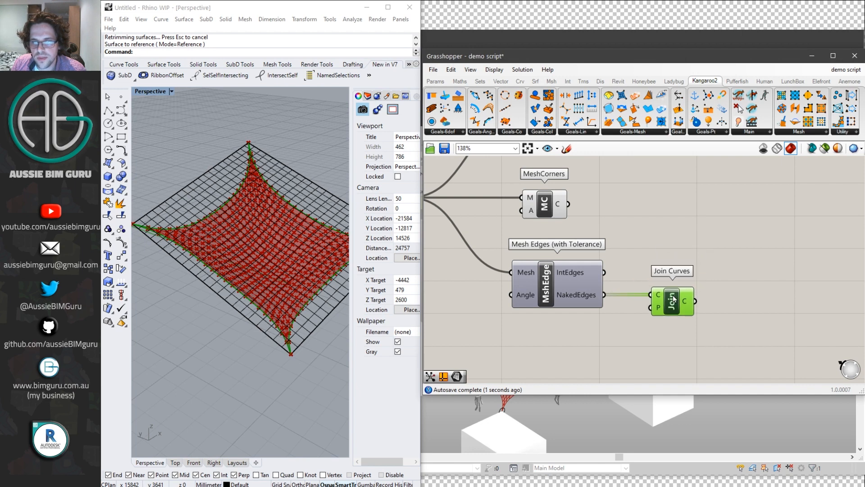
pyautogui.click(568, 278)
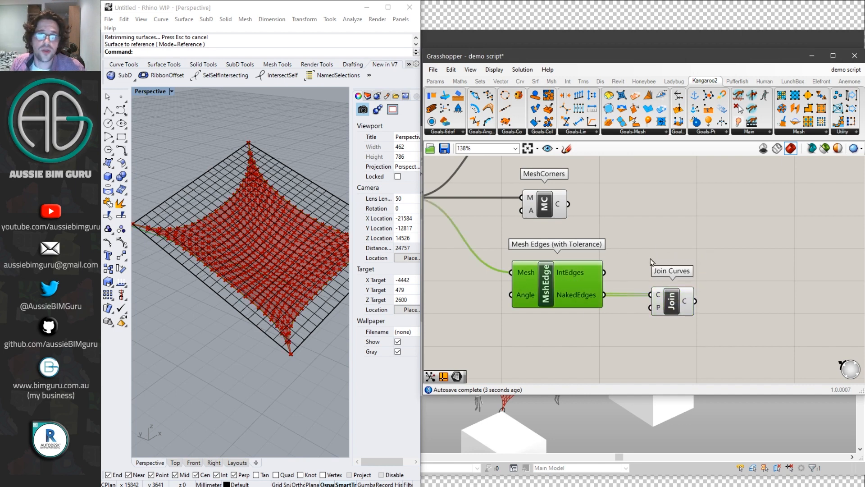
pyautogui.moveTo(682, 306); pyautogui.dragTo(655, 306)
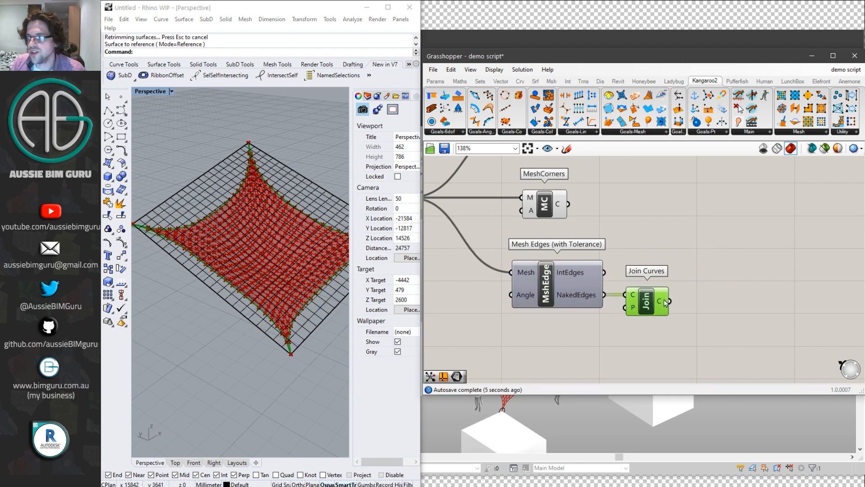
# Add a Closest Point component, wiring the MeshCorners output into P and the joined curve into C.
pyautogui.moveTo(702, 284); pyautogui.dragTo(656, 288, button='right')
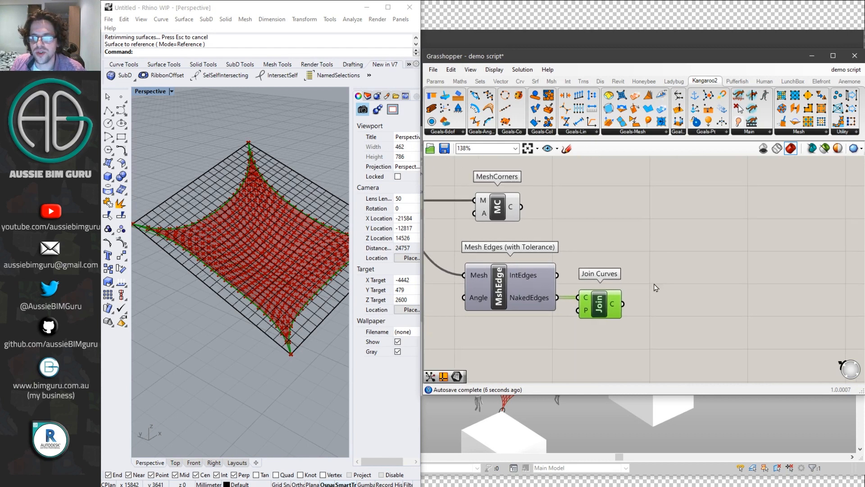
pyautogui.doubleClick(661, 245)
pyautogui.write('closest')
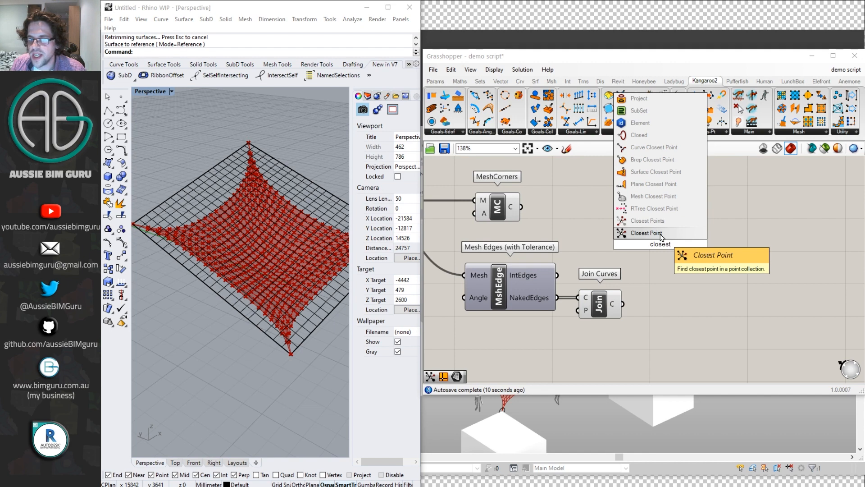
pyautogui.click(649, 233)
pyautogui.moveTo(521, 207); pyautogui.dragTo(623, 303)
pyautogui.moveTo(666, 248); pyautogui.dragTo(699, 241)
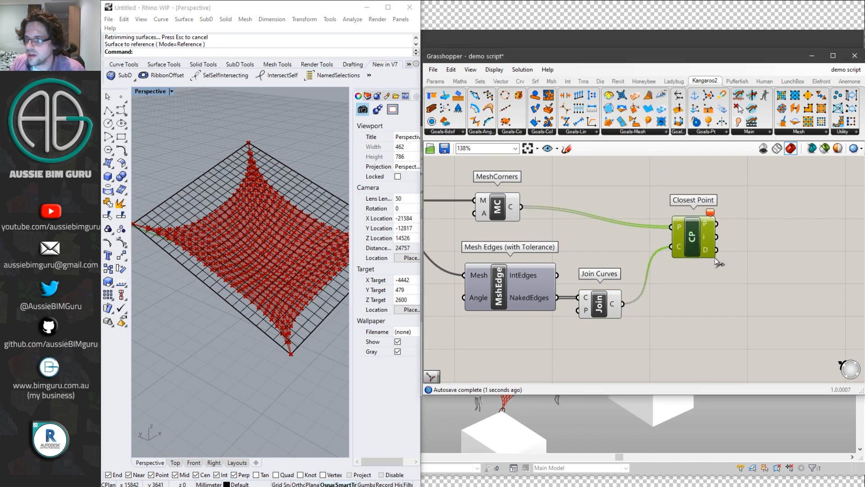
# Check the error on the Closest Point component and the data supplied by the MeshCorners and Join Curves outputs.
pyautogui.click(748, 263)
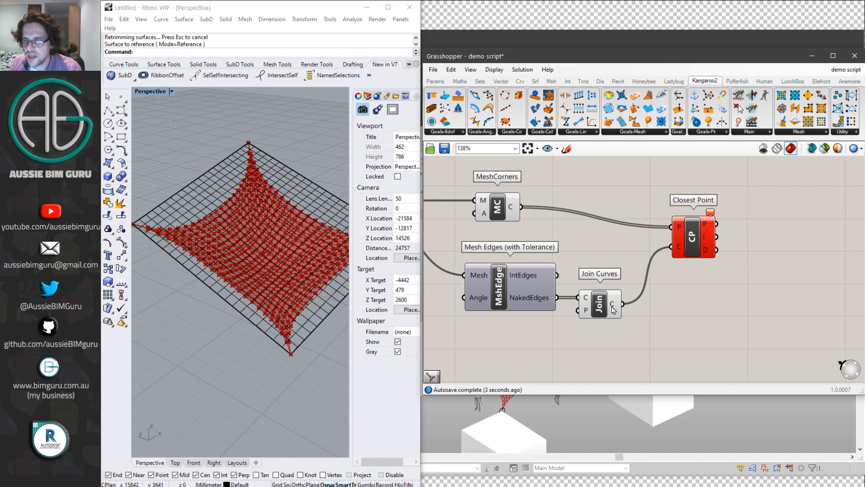
pyautogui.moveTo(613, 310)
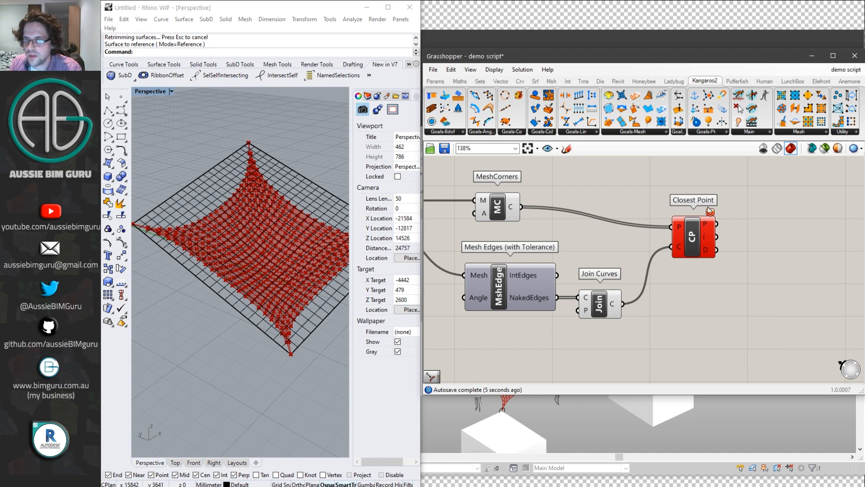
pyautogui.moveTo(711, 214)
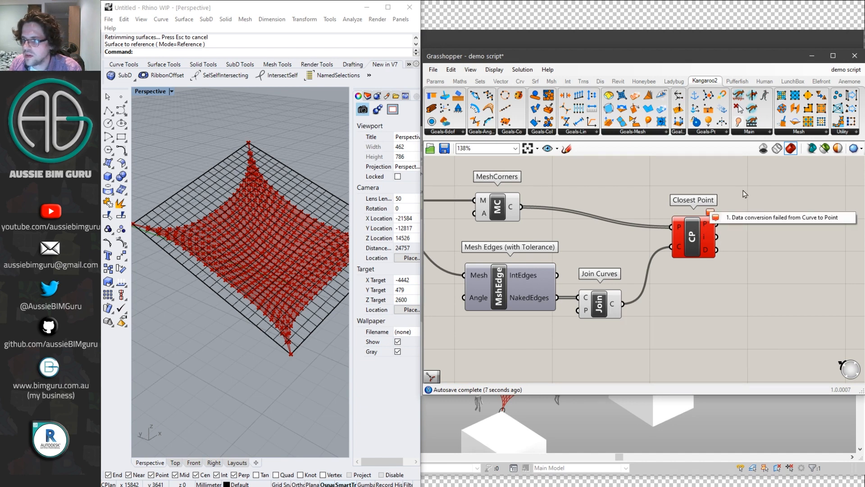
pyautogui.moveTo(579, 227); pyautogui.dragTo(616, 222, button='right')
pyautogui.moveTo(731, 239); pyautogui.dragTo(739, 219)
pyautogui.moveTo(554, 206)
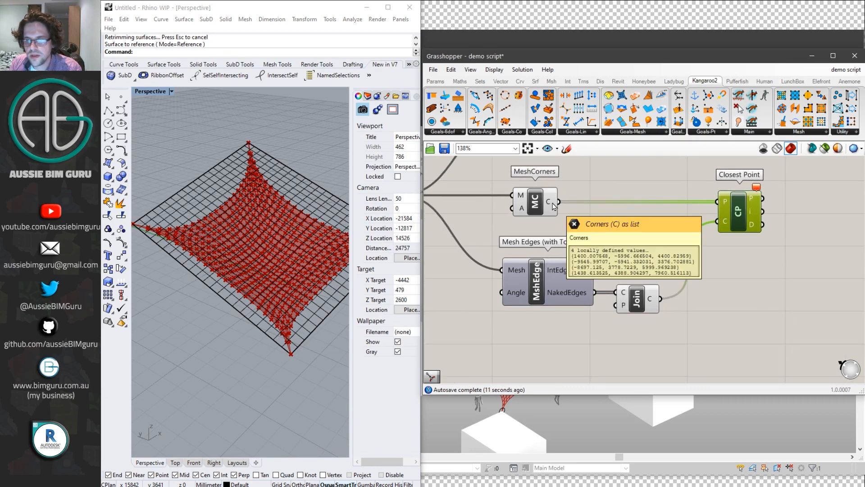
pyautogui.moveTo(652, 300)
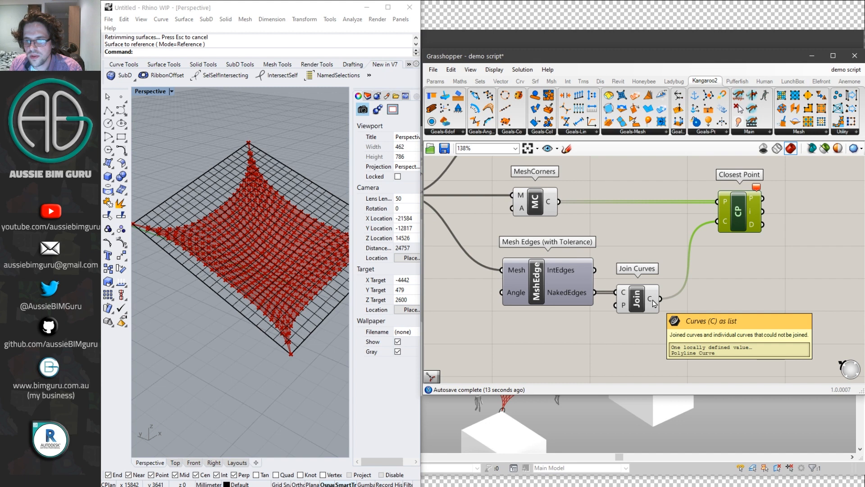
pyautogui.moveTo(730, 279); pyautogui.dragTo(692, 293, button='right')
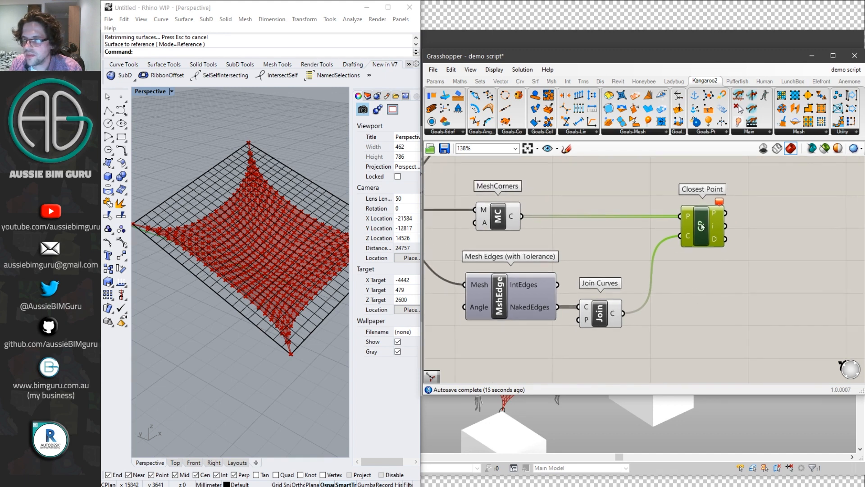
# Replace Closest Point with a Curve Closest Point component, wiring the MeshCorners output into P and the joined curve into C.
pyautogui.press('Delete')
pyautogui.doubleClick(691, 216)
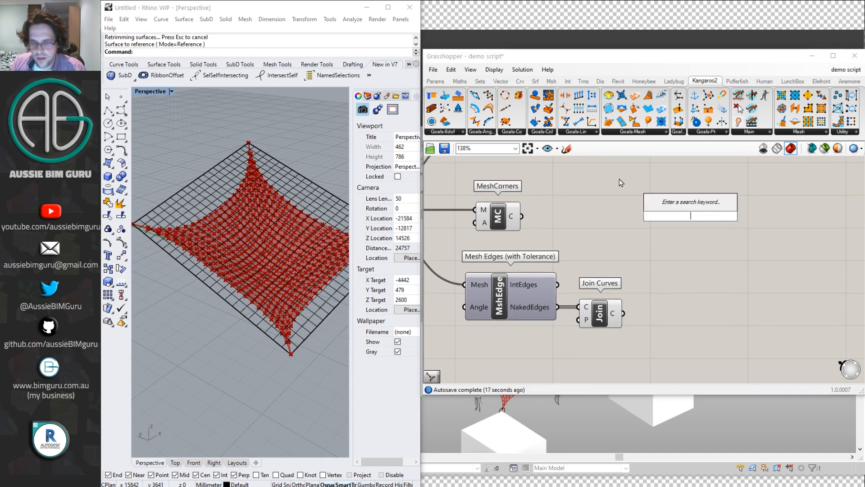
pyautogui.write('curve closes')
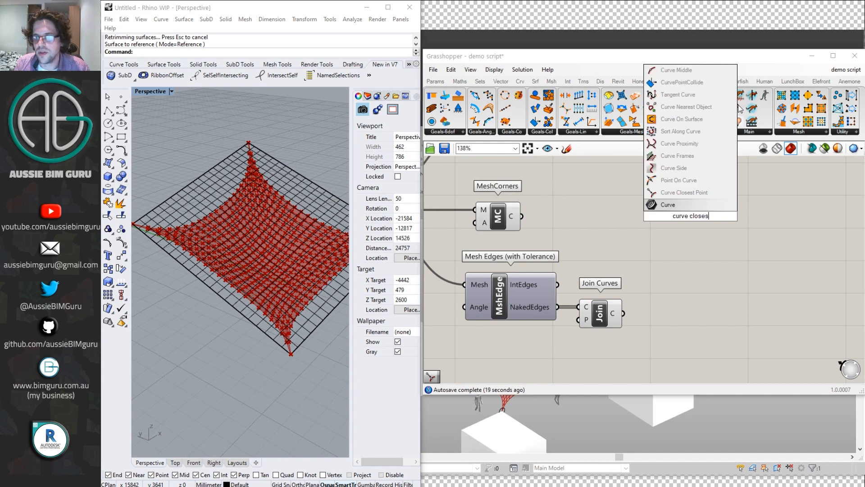
pyautogui.click(684, 192)
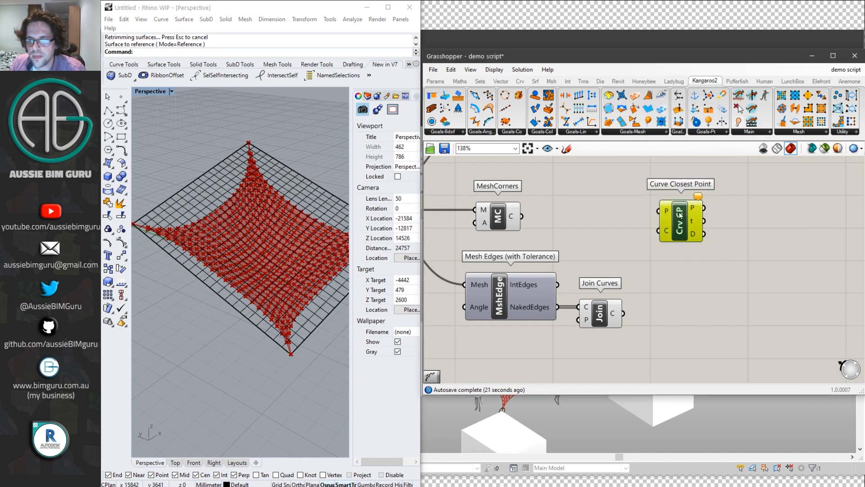
pyautogui.moveTo(521, 216); pyautogui.dragTo(623, 314)
pyautogui.moveTo(682, 224); pyautogui.dragTo(690, 231)
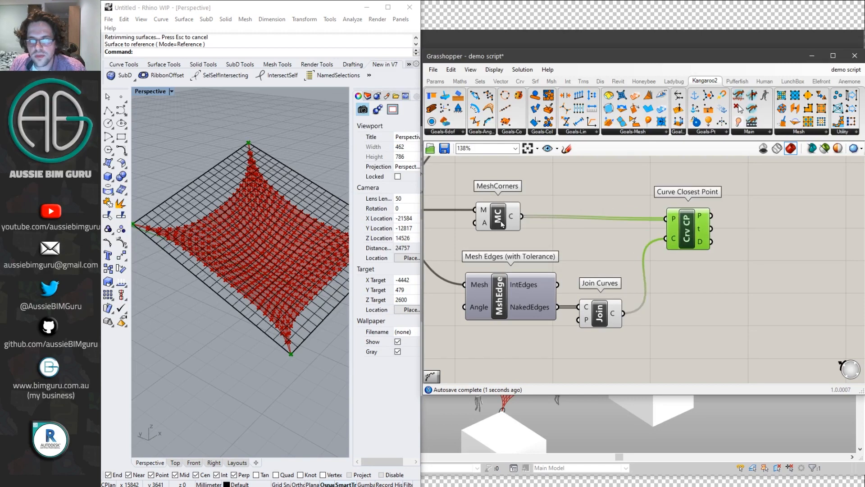
# Turn off the MeshCorners preview and adjust the placement of Curve Closest Point.
pyautogui.rightClick(501, 219)
pyautogui.click(521, 236)
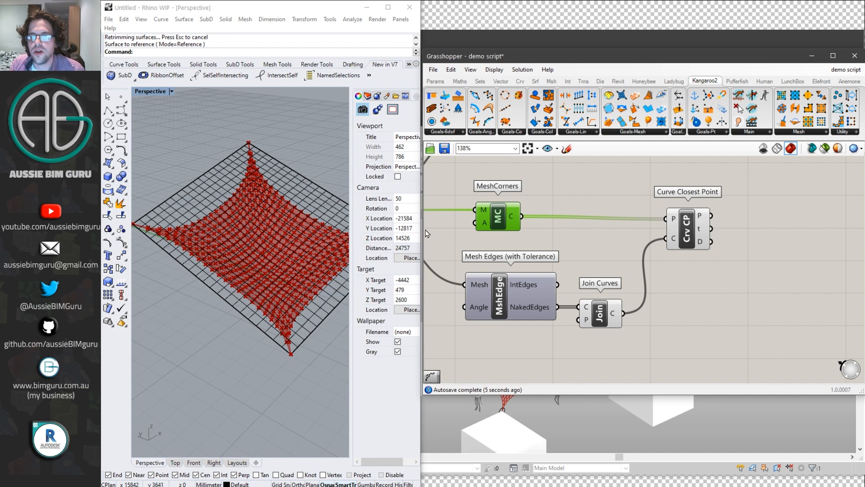
pyautogui.moveTo(689, 223); pyautogui.dragTo(697, 221)
# Add a Shatter component, wiring the t output of Curve Closest Point into t and the joined curve into C.
pyautogui.moveTo(786, 244); pyautogui.dragTo(705, 226, button='right')
pyautogui.click(672, 274)
pyautogui.doubleClick(672, 275)
pyautogui.write('shatter')
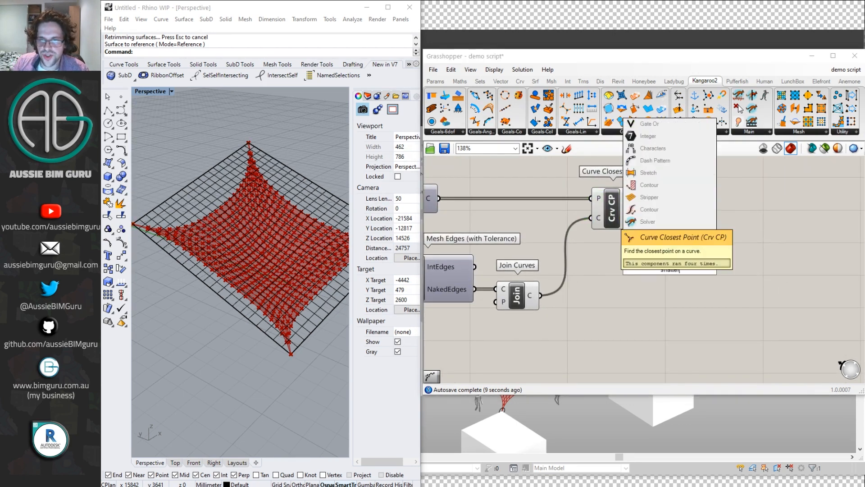
pyautogui.click(649, 258)
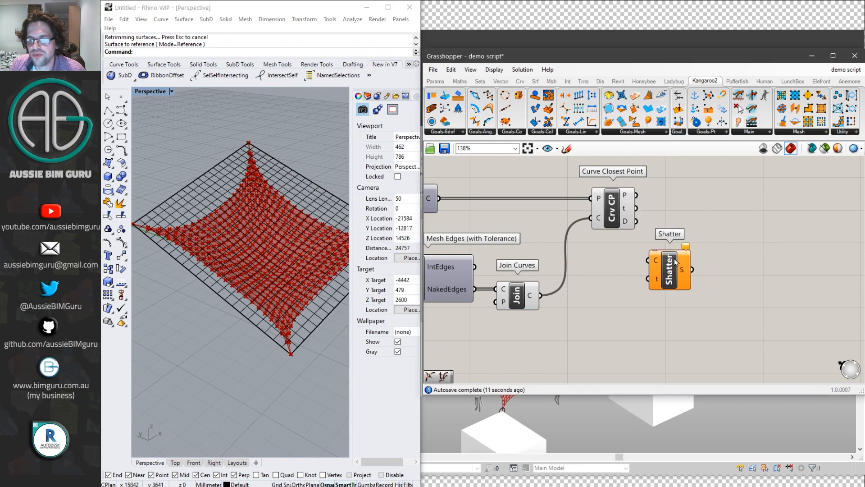
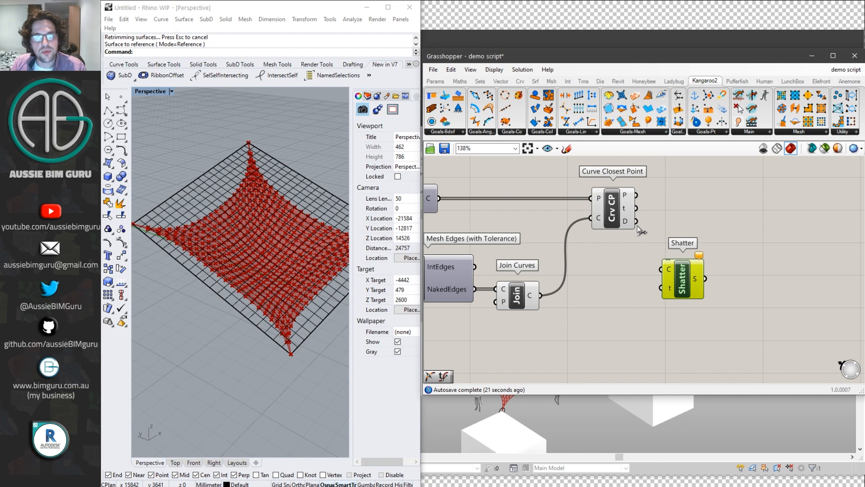
pyautogui.moveTo(682, 280); pyautogui.dragTo(689, 280)
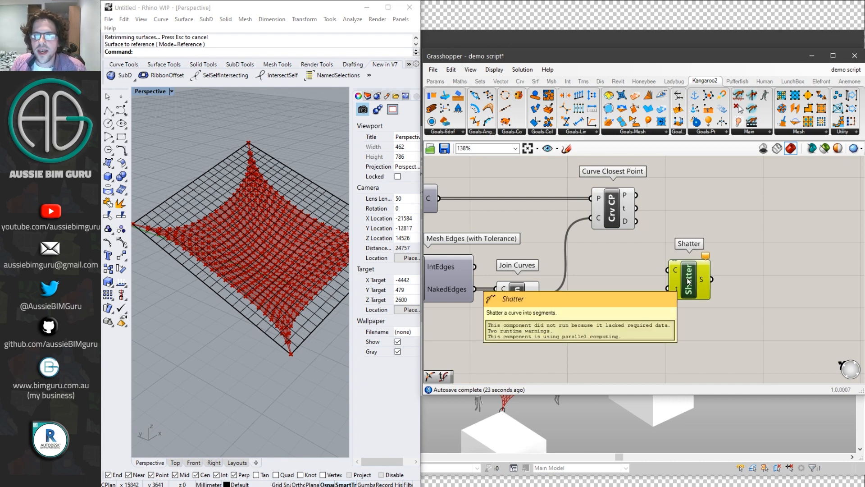
pyautogui.moveTo(670, 219); pyautogui.dragTo(655, 213, button='right')
pyautogui.click(695, 200)
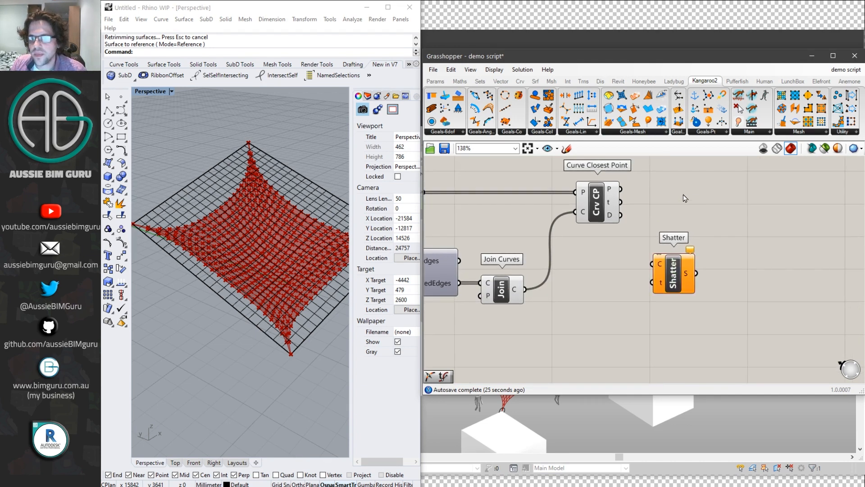
pyautogui.moveTo(622, 202); pyautogui.dragTo(703, 282)
pyautogui.moveTo(525, 289); pyautogui.dragTo(706, 291)
# Turn off the previews of Curve Closest Point and Join Curves, and inspect the segments output by Shatter.
pyautogui.click(604, 212)
pyautogui.rightClick(612, 201)
pyautogui.click(630, 224)
pyautogui.click(501, 288)
pyautogui.rightClick(500, 288)
pyautogui.click(532, 302)
pyautogui.moveTo(521, 253); pyautogui.dragTo(647, 245, button='right')
pyautogui.moveTo(759, 276); pyautogui.dragTo(505, 254, button='right')
pyautogui.moveTo(589, 266); pyautogui.dragTo(599, 268)
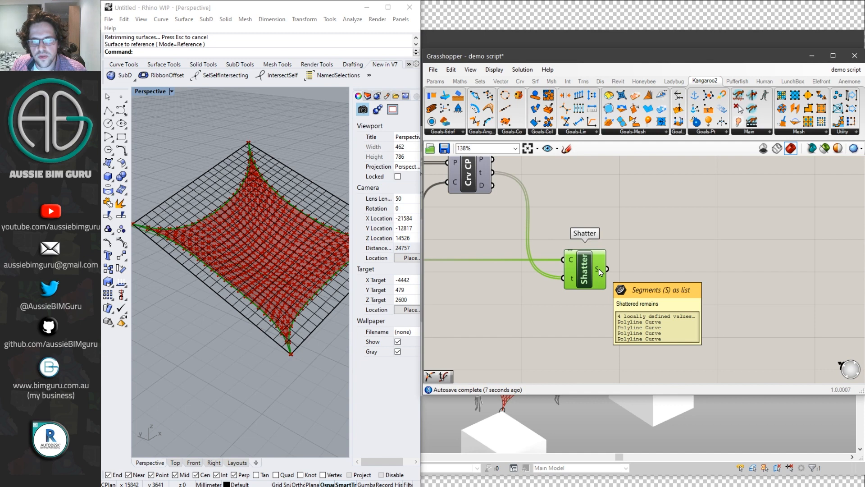
pyautogui.click(671, 265)
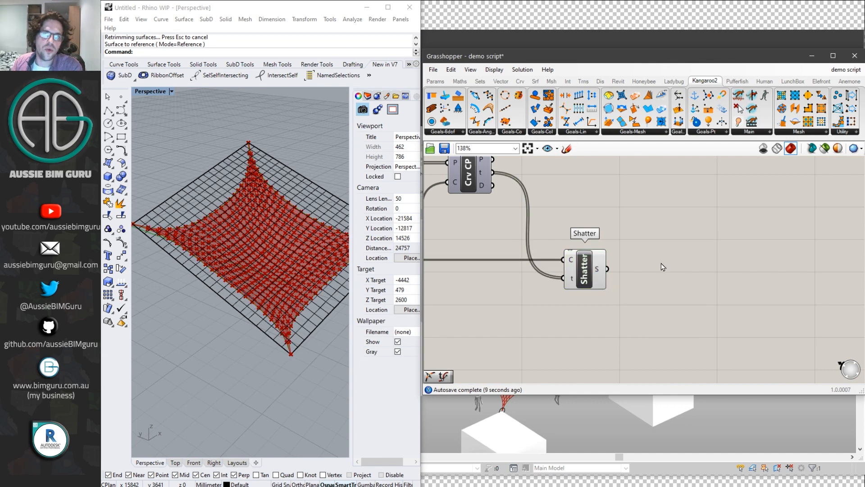
# Add a Point On Curve component beside Shatter and wire the Shatter segments into it.
pyautogui.moveTo(676, 282); pyautogui.dragTo(627, 282, button='right')
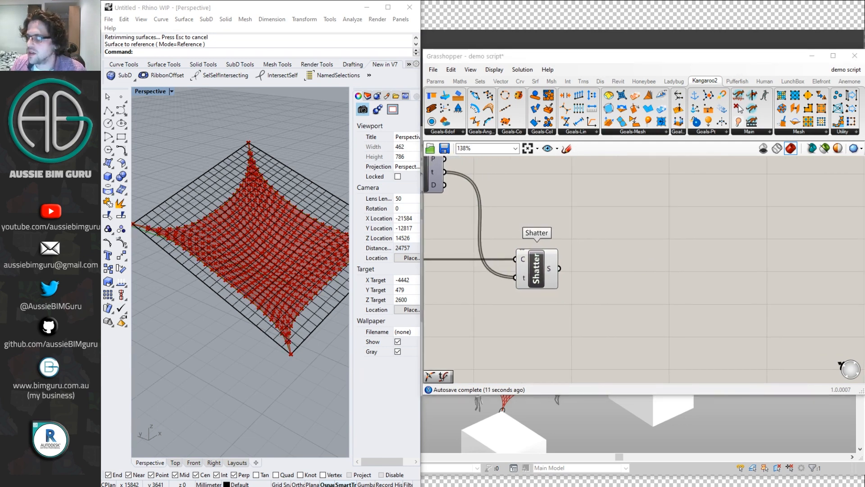
pyautogui.doubleClick(604, 246)
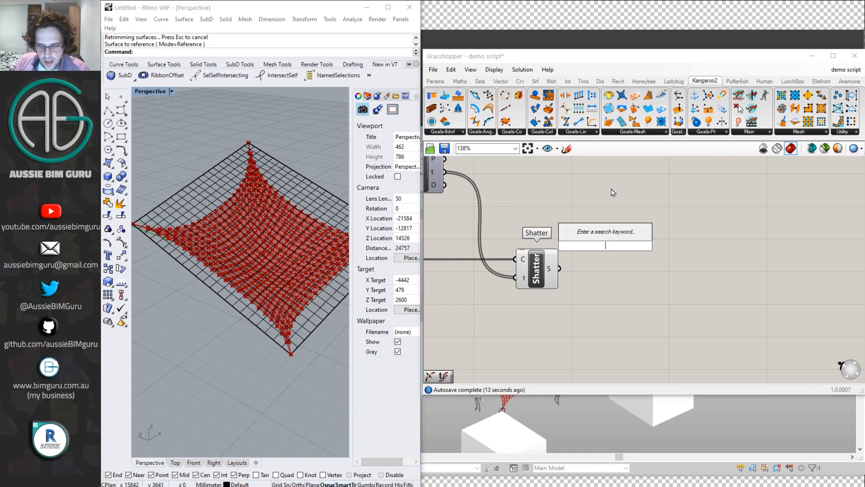
pyautogui.write('point o curve')
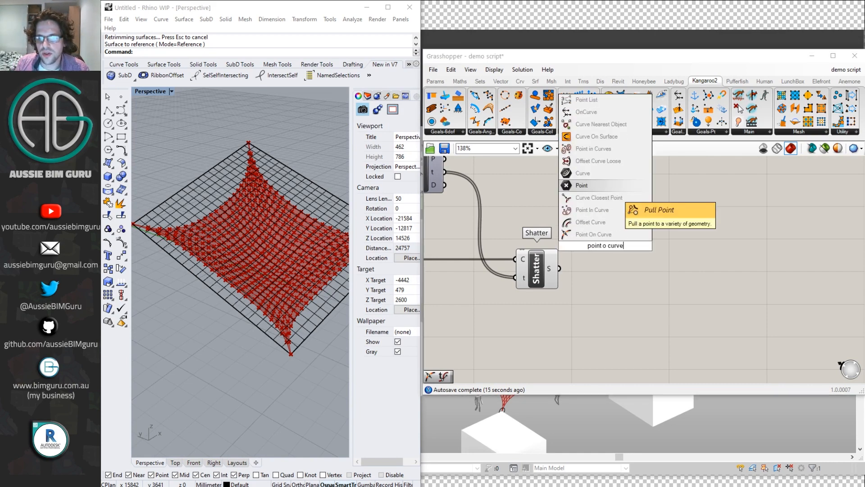
pyautogui.click(593, 235)
pyautogui.moveTo(629, 249); pyautogui.dragTo(684, 231)
pyautogui.moveTo(559, 269); pyautogui.dragTo(624, 231)
# Duplicate Point On Curve, place the 0.500 copy below the original and set the original's parameter to 0.000.
pyautogui.hotkey('ctrl', 'c')
pyautogui.hotkey('ctrl', 'v')
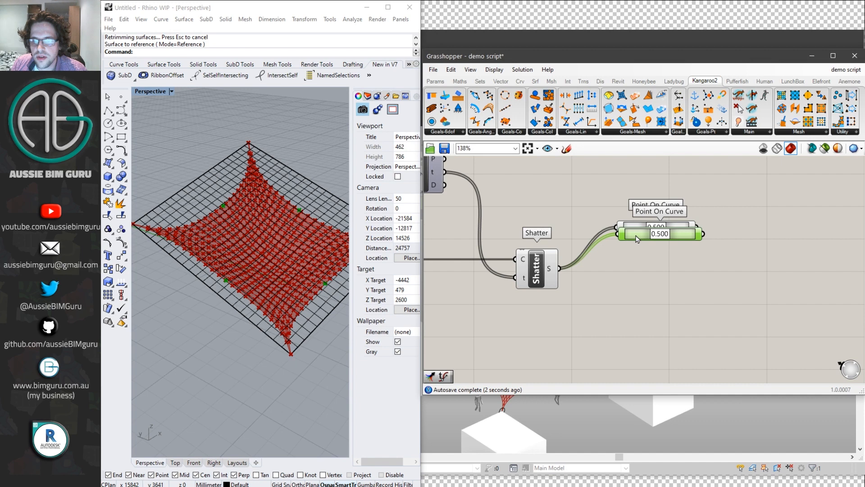
pyautogui.moveTo(629, 235); pyautogui.dragTo(618, 297)
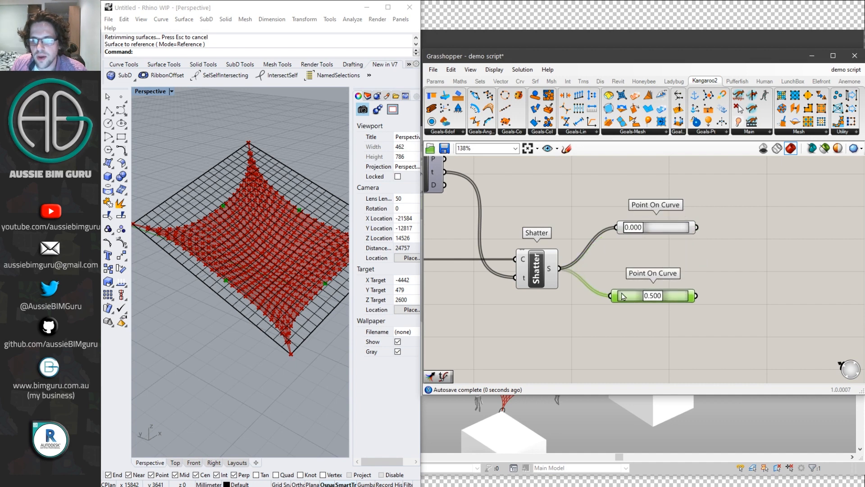
pyautogui.moveTo(622, 296); pyautogui.dragTo(624, 284)
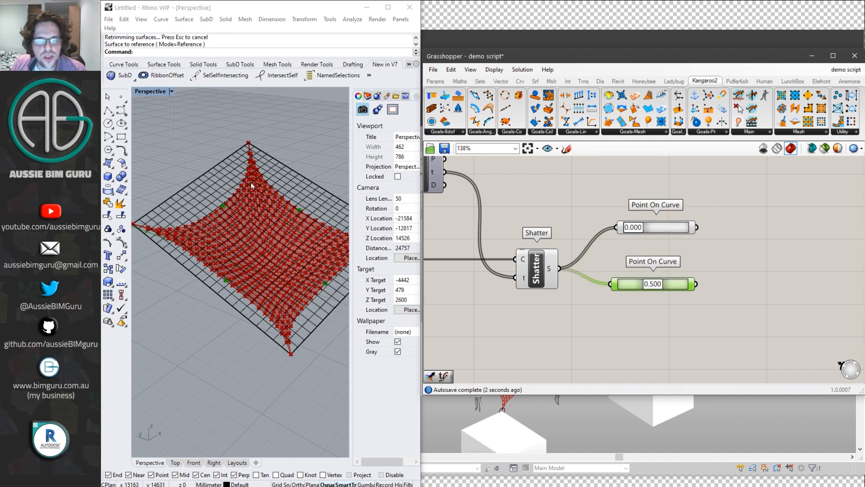
# Examine the upper peak of the relaxed mesh in Rhino with the 0.000 Point On Curve component highlighted.
pyautogui.scroll(1, 315, 201)
pyautogui.scroll(8, 297, 171)
pyautogui.moveTo(269, 207); pyautogui.dragTo(277, 223, button='right')
pyautogui.scroll(1, 168, 117)
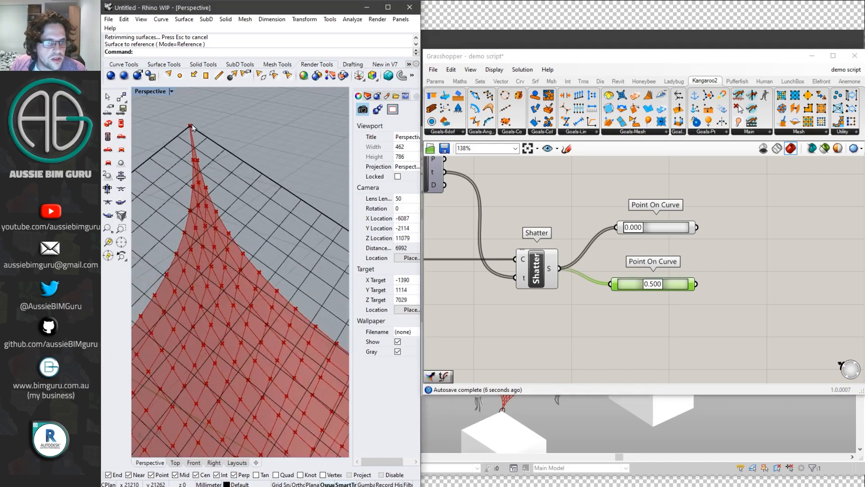
pyautogui.click(668, 226)
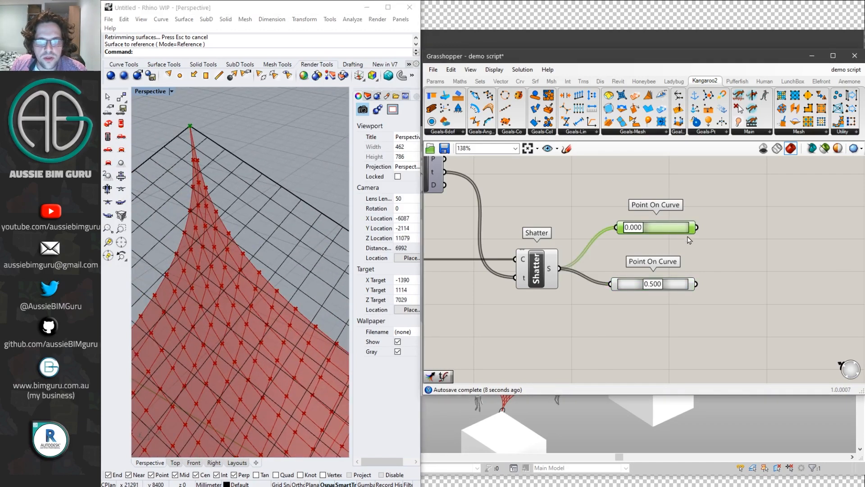
# Add a Merge component, wiring the 0.000 Point On Curve into D1 and the 0.500 one into D2.
pyautogui.scroll(-2, 686, 239)
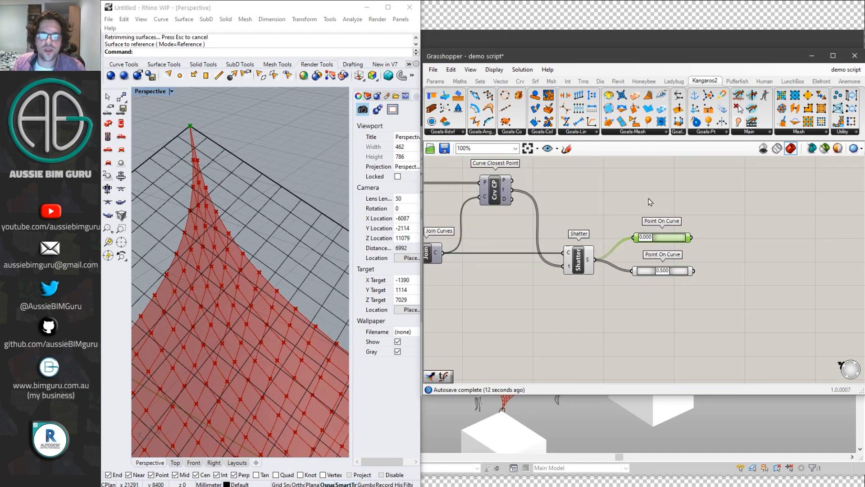
pyautogui.moveTo(736, 222); pyautogui.dragTo(690, 216, button='right')
pyautogui.doubleClick(737, 223)
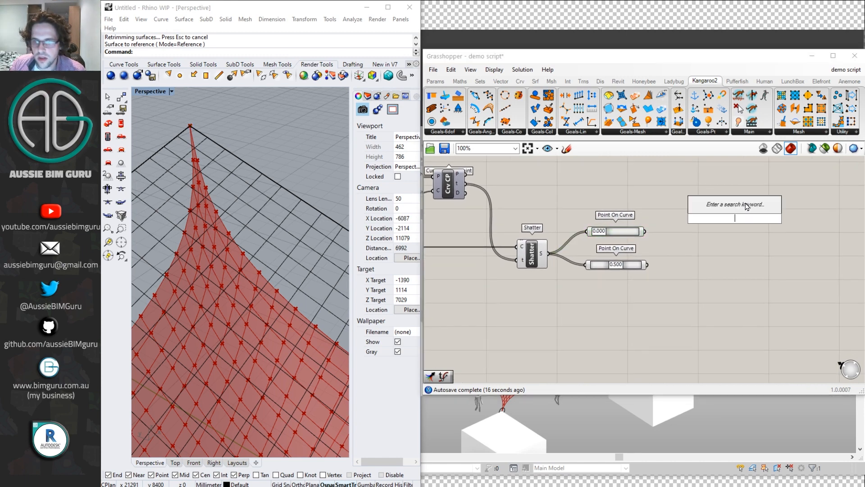
pyautogui.write('merge')
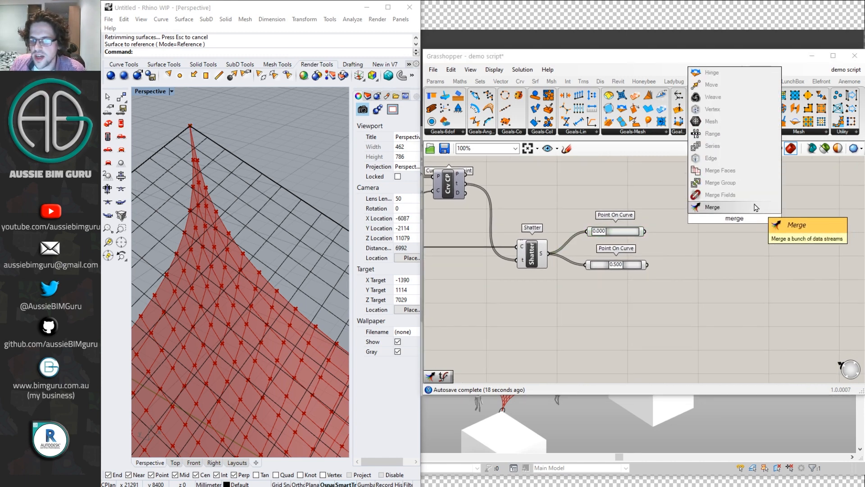
pyautogui.click(717, 207)
pyautogui.scroll(4, 730, 214)
pyautogui.moveTo(564, 245); pyautogui.dragTo(569, 309)
pyautogui.moveTo(707, 268); pyautogui.dragTo(686, 307)
pyautogui.scroll(3, 637, 319)
pyautogui.click(640, 319)
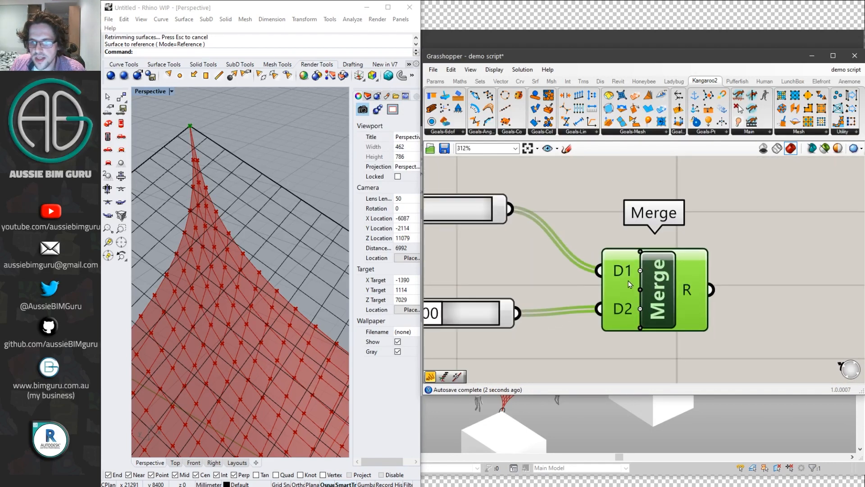
# Graft the D1 and D2 inputs of the Merge component and check the D1 data tree.
pyautogui.rightClick(625, 276)
pyautogui.click(649, 356)
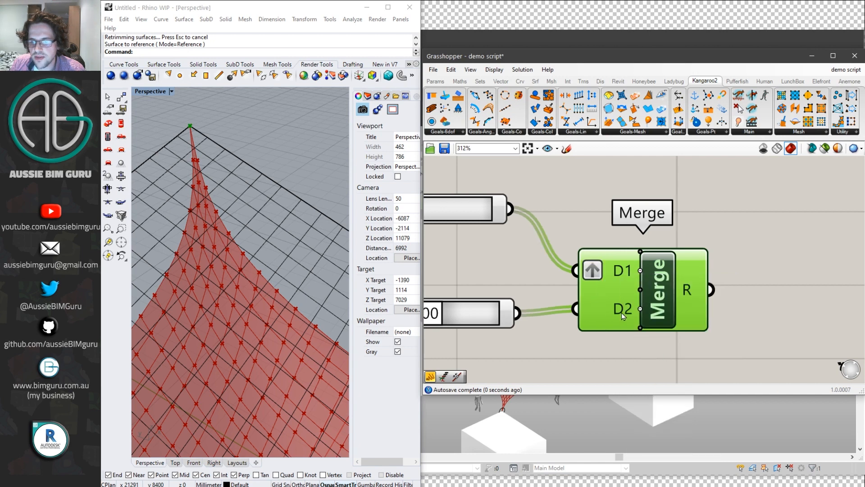
pyautogui.rightClick(621, 313)
pyautogui.click(674, 386)
pyautogui.moveTo(649, 294); pyautogui.dragTo(642, 266)
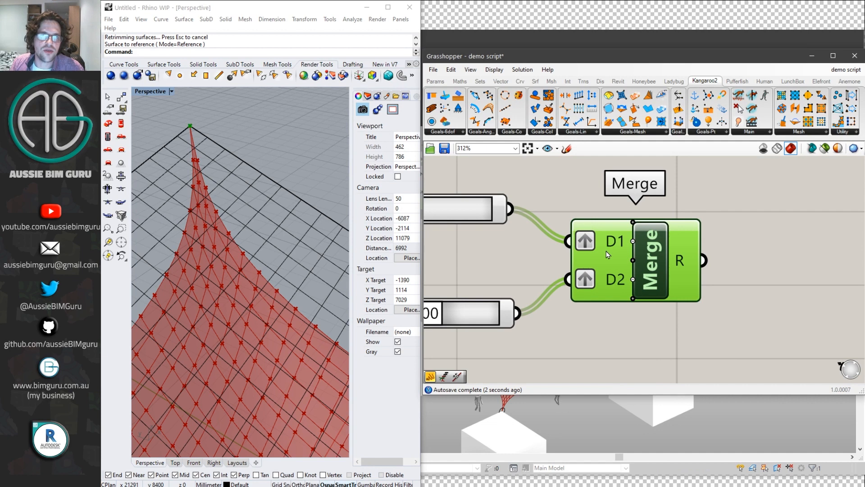
pyautogui.moveTo(607, 250)
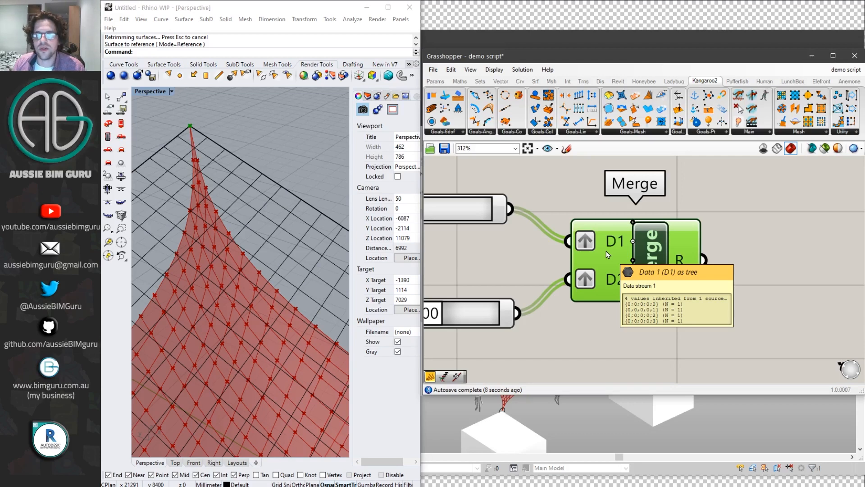
pyautogui.moveTo(661, 258); pyautogui.dragTo(650, 261)
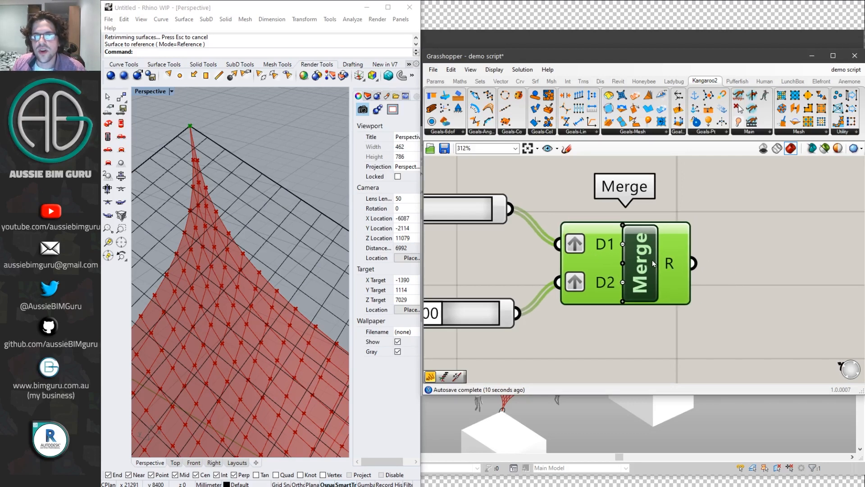
pyautogui.scroll(-2, 721, 247)
pyautogui.moveTo(748, 254); pyautogui.dragTo(657, 282, button='right')
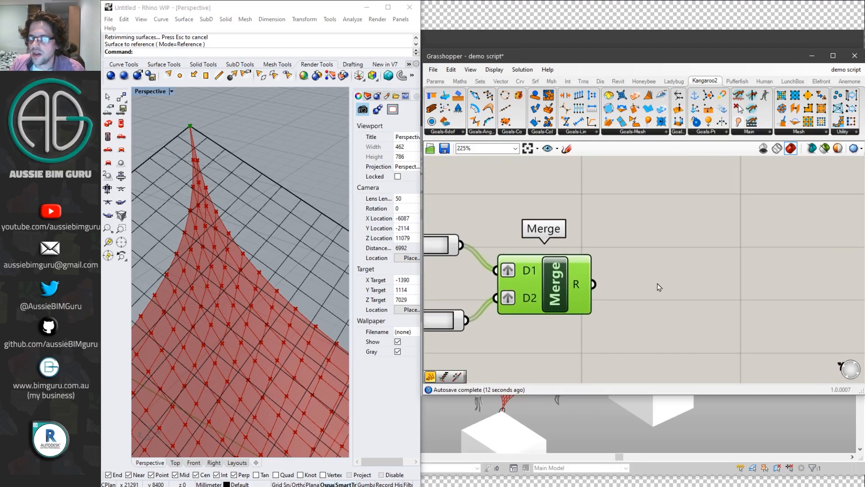
# Add a second Merge component after the first and wire the first Merge's result into its D1 input.
pyautogui.doubleClick(665, 233)
pyautogui.write('merge')
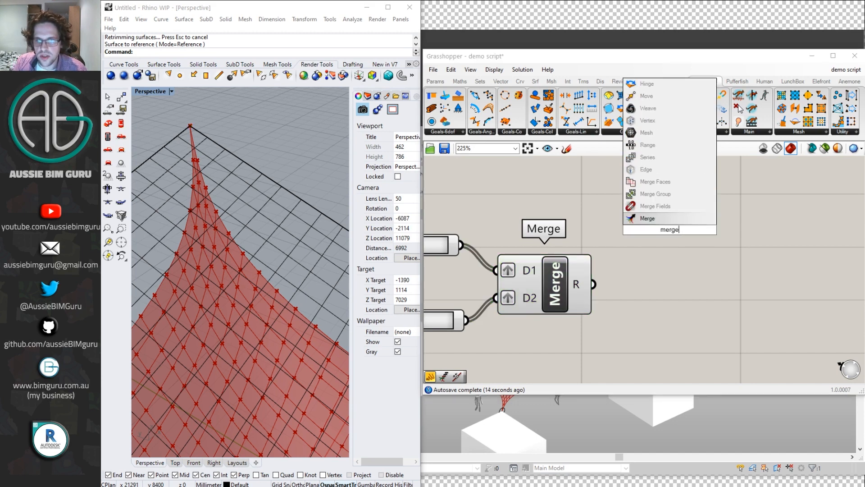
pyautogui.press('Return')
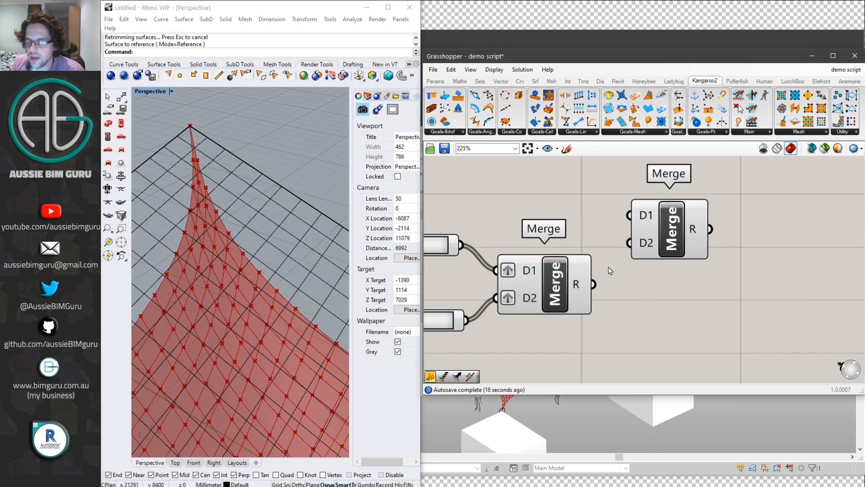
pyautogui.moveTo(594, 285); pyautogui.dragTo(630, 216)
pyautogui.scroll(-2, 649, 223)
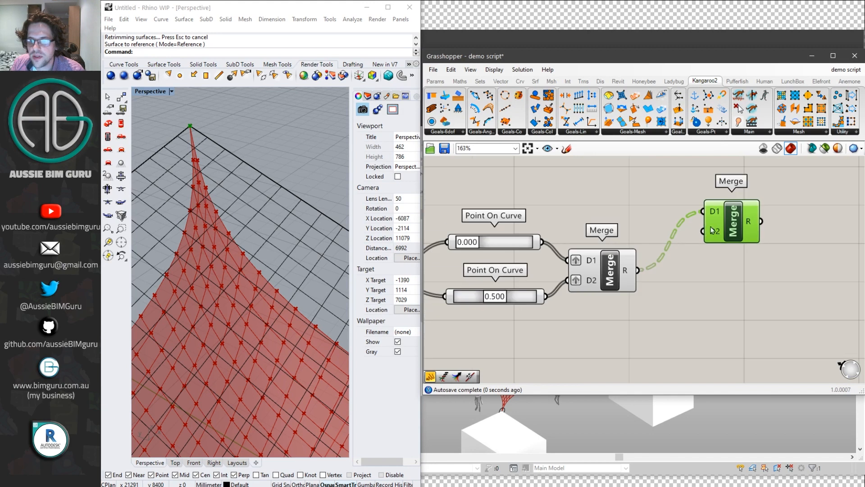
pyautogui.scroll(-4, 766, 292)
pyautogui.moveTo(704, 229); pyautogui.dragTo(780, 301)
pyautogui.middleClick(780, 302)
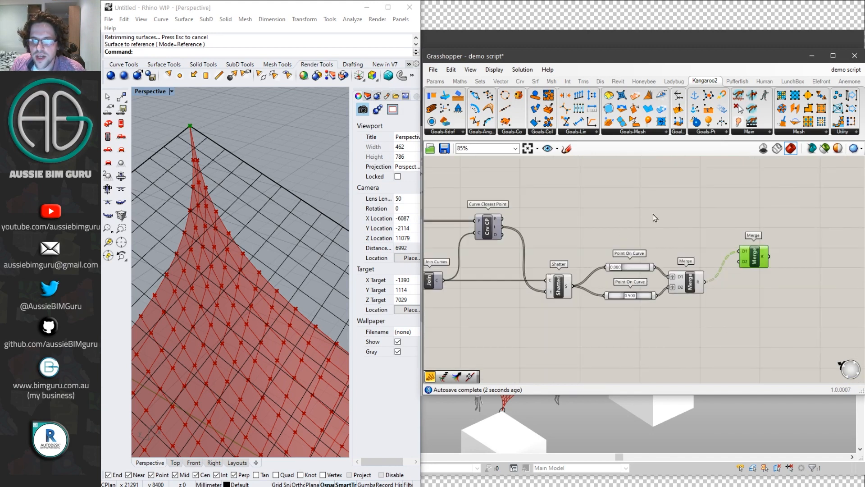
# Wire the Mesh | Curve component's point output into the D2 input of the second Merge.
pyautogui.moveTo(653, 214); pyautogui.dragTo(772, 266, button='right')
pyautogui.scroll(-2, 771, 268)
pyautogui.moveTo(661, 218)
pyautogui.mouseDown(button='right')
pyautogui.moveTo(704, 285)
pyautogui.moveTo(675, 218)
pyautogui.mouseUp(button='right')
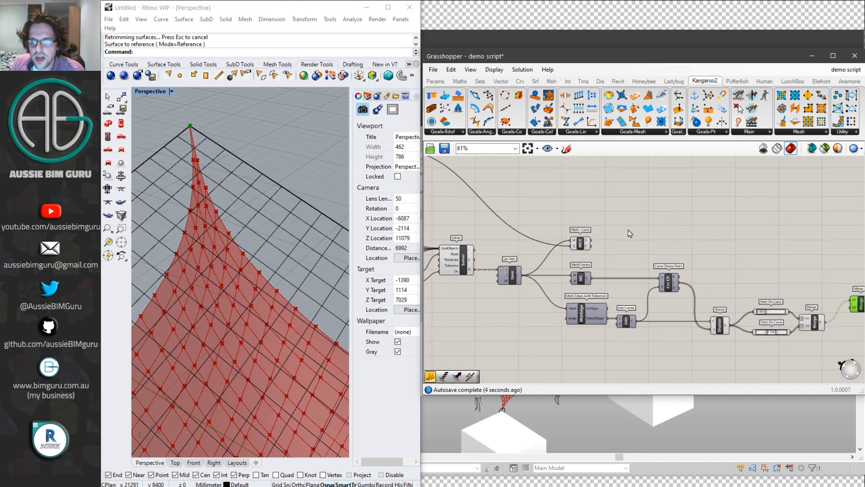
pyautogui.scroll(4, 628, 233)
pyautogui.moveTo(564, 249); pyautogui.dragTo(803, 272)
# Remove the unused D3 input from the second Merge and flatten its R output.
pyautogui.scroll(-5, 691, 228)
pyautogui.scroll(5, 818, 251)
pyautogui.scroll(6, 810, 266)
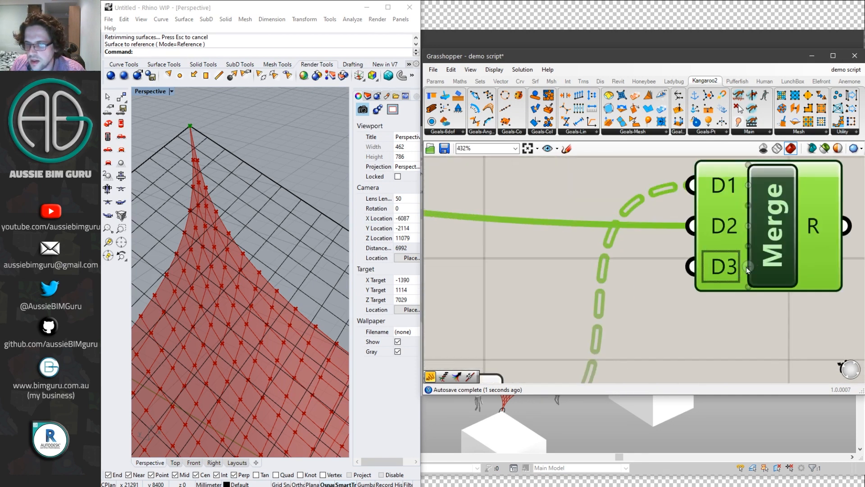
pyautogui.click(746, 267)
pyautogui.rightClick(804, 226)
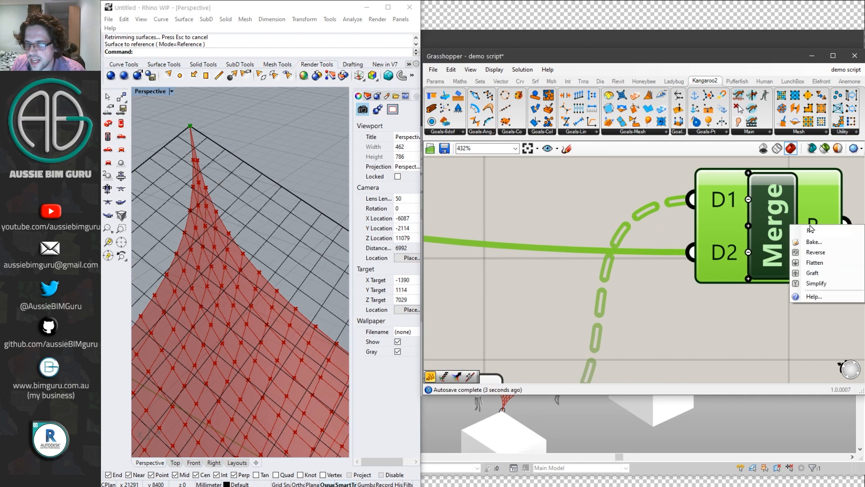
pyautogui.click(814, 261)
pyautogui.moveTo(815, 305); pyautogui.dragTo(692, 306, button='right')
pyautogui.moveTo(695, 228)
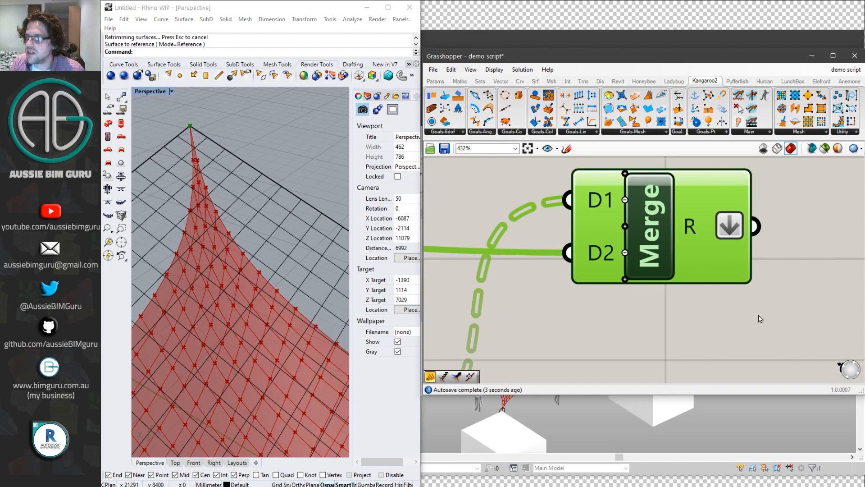
pyautogui.moveTo(781, 337); pyautogui.dragTo(715, 330, button='right')
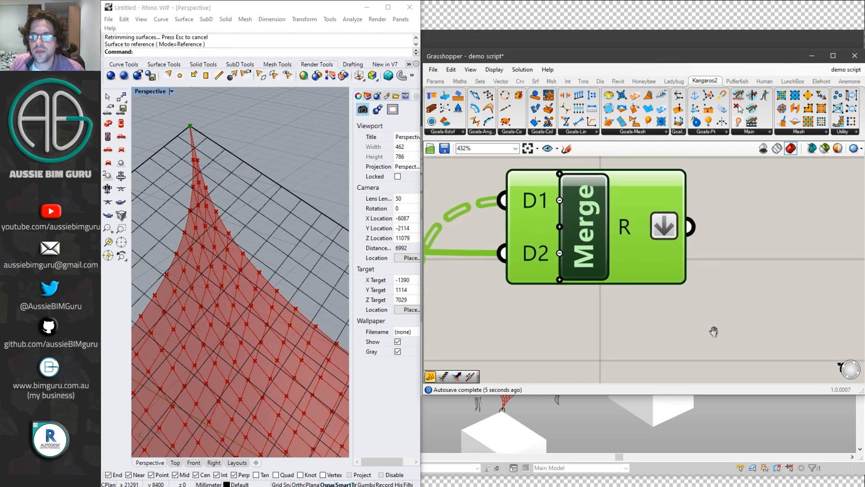
# Deselect the second Merge component and save the demo script.
pyautogui.click(732, 283)
pyautogui.hotkey('ctrl', 's')
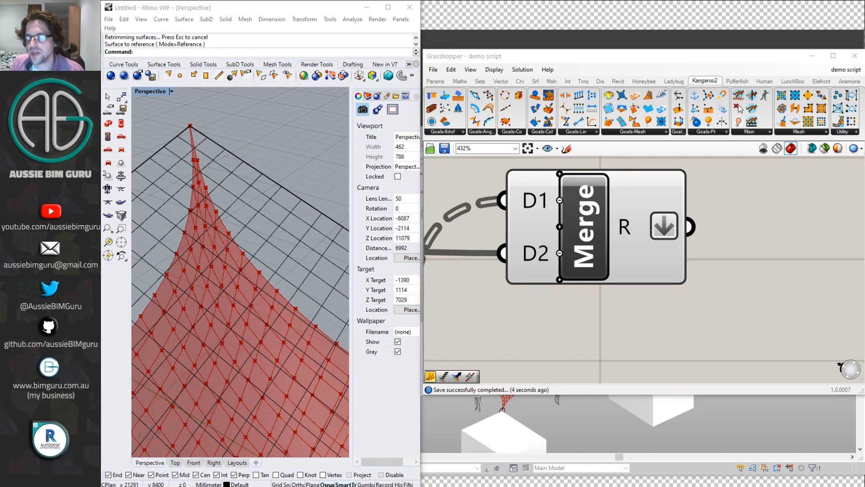
pyautogui.click(776, 255)
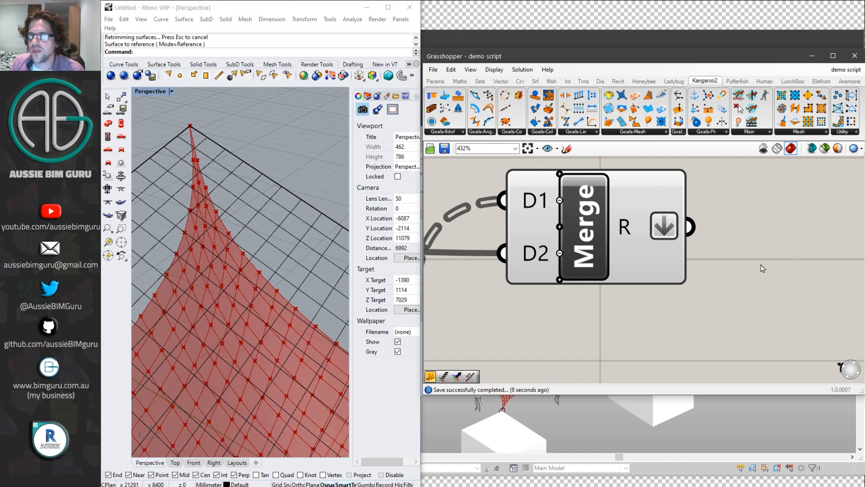
# Bring up the Revit component set and shift the Grasshopper window slightly, leaving free canvas after the second Merge.
pyautogui.scroll(-5, 763, 268)
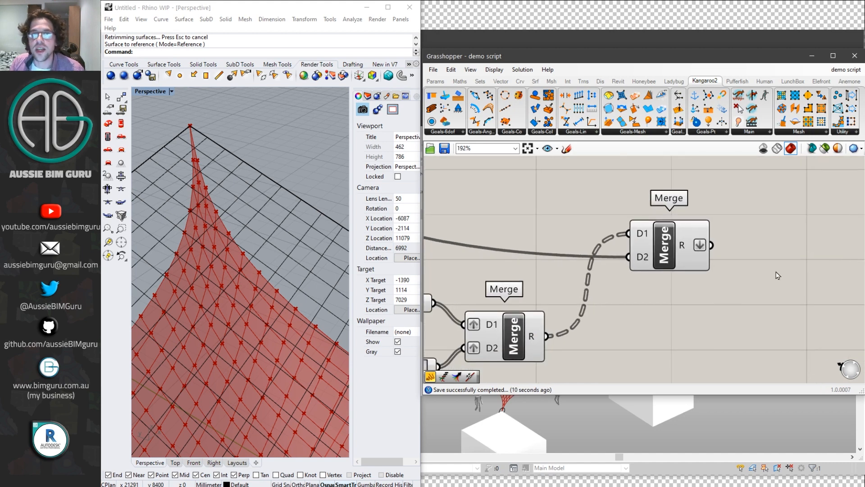
pyautogui.moveTo(767, 280); pyautogui.dragTo(633, 254, button='right')
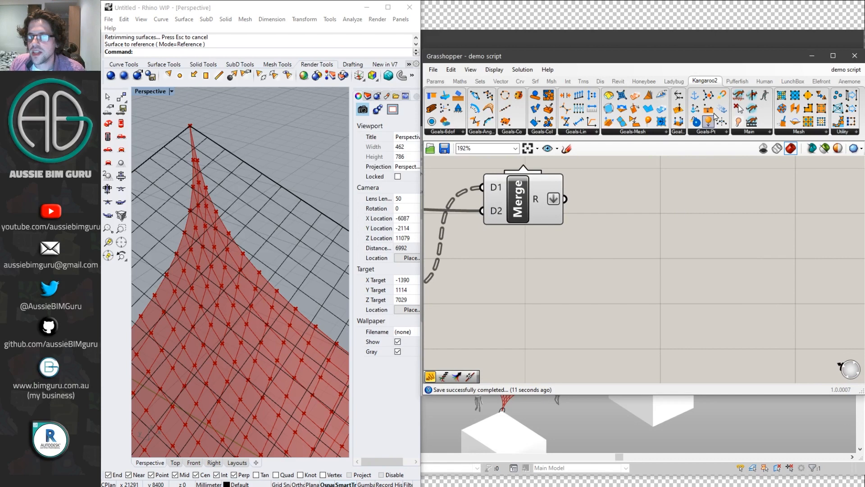
pyautogui.click(612, 82)
pyautogui.moveTo(585, 47); pyautogui.dragTo(593, 35)
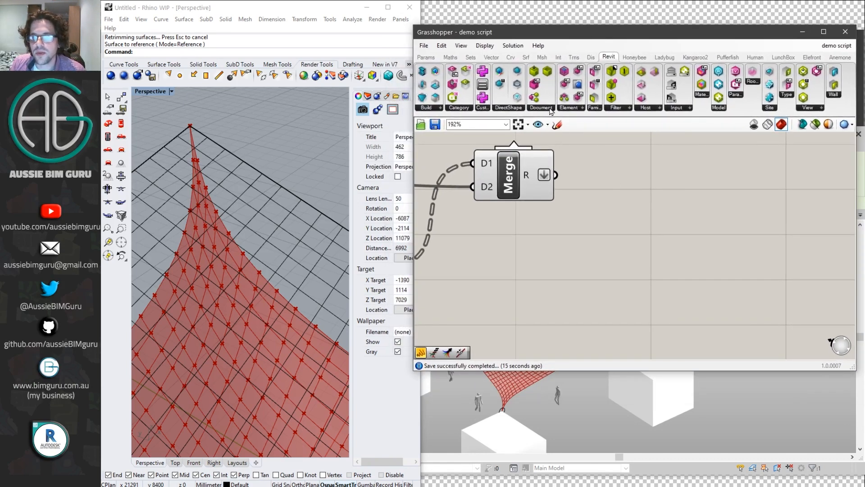
pyautogui.doubleClick(646, 216)
pyautogui.write('ada')
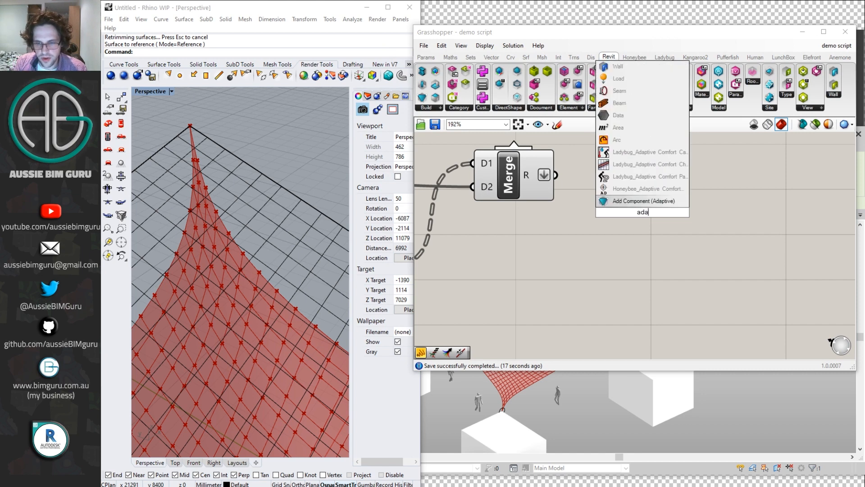
pyautogui.write('ptive component')
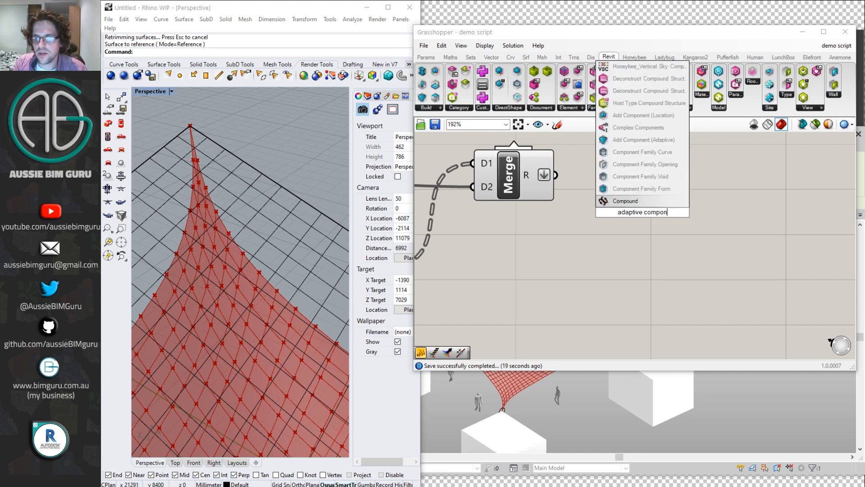
pyautogui.press('Up')
pyautogui.press('Up')
pyautogui.press('Up')
pyautogui.press('Up')
pyautogui.press('Up')
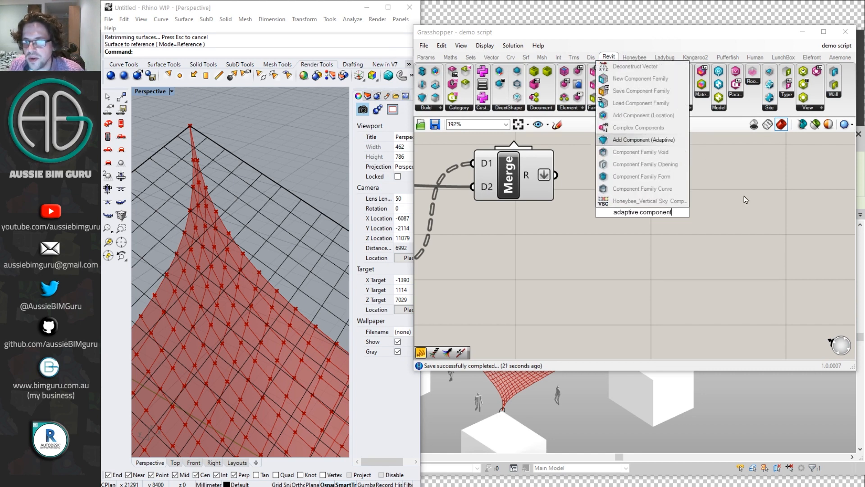
pyautogui.click(742, 198)
pyautogui.write('a')
# Add an Add Component (Adaptive) component and wire the second Merge's flattened result into its P input.
pyautogui.doubleClick(704, 198)
pyautogui.write('add adapti')
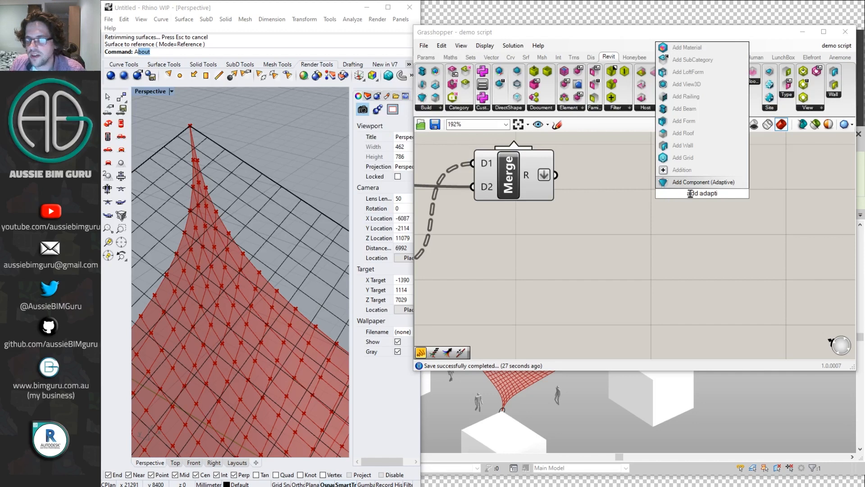
pyautogui.press('Return')
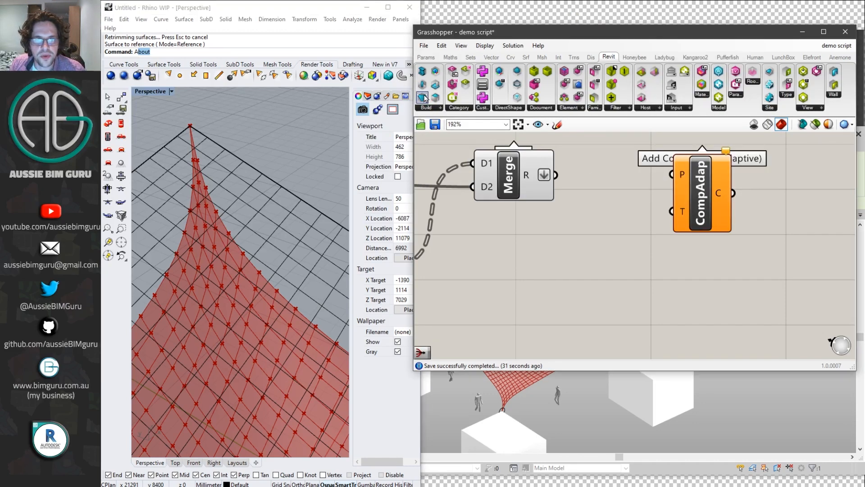
pyautogui.moveTo(685, 193); pyautogui.dragTo(713, 234)
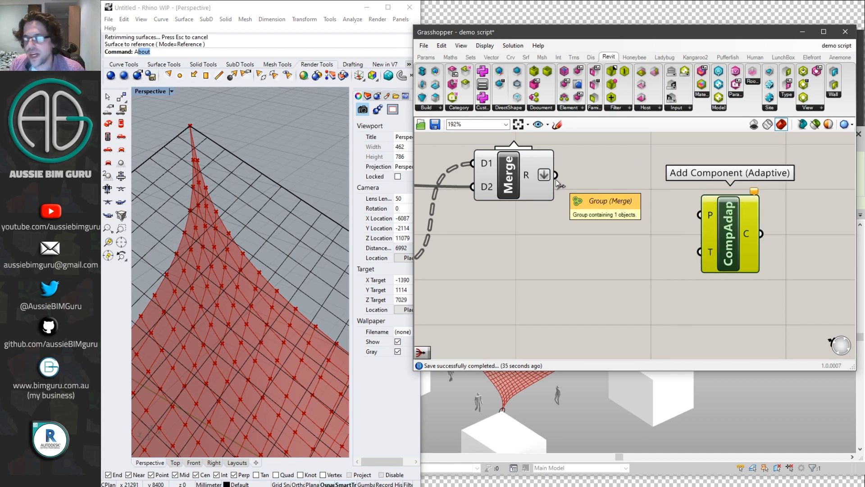
pyautogui.moveTo(556, 175); pyautogui.dragTo(700, 214)
pyautogui.moveTo(742, 233); pyautogui.dragTo(804, 267)
pyautogui.moveTo(721, 247); pyautogui.dragTo(676, 205, button='right')
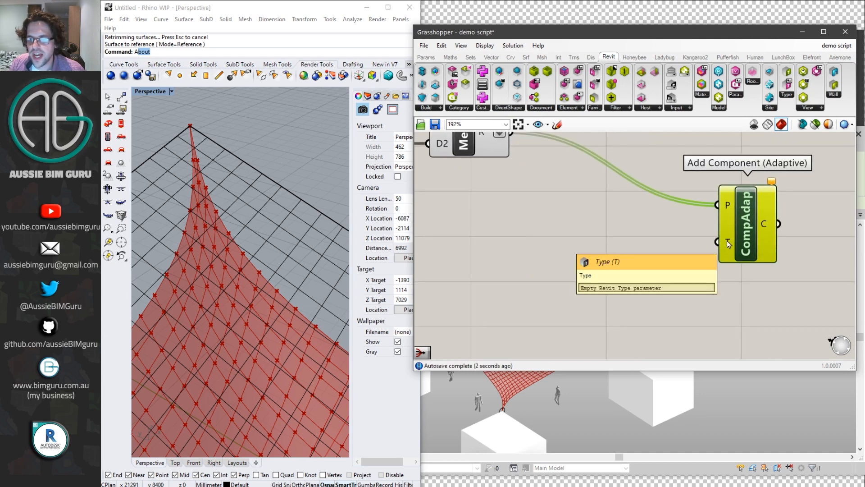
# Add a Stream Filter and wire its S(0) output into the T input of Add Component (Adaptive).
pyautogui.scroll(-1, 727, 241)
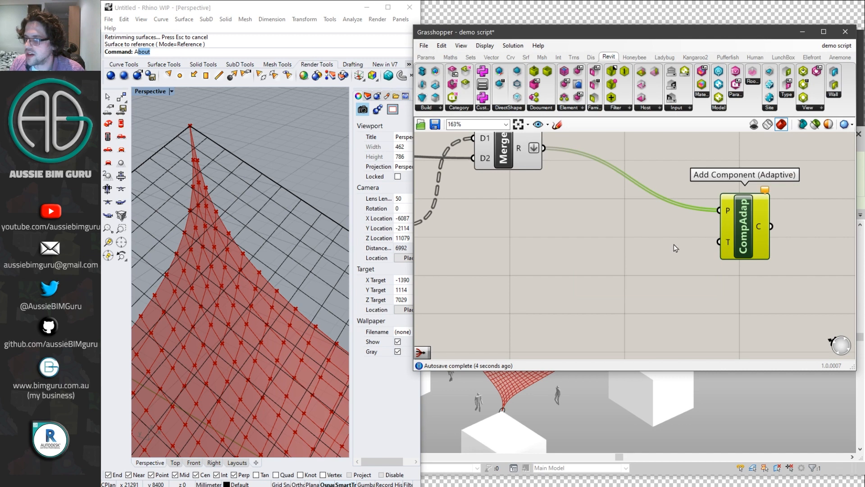
pyautogui.moveTo(727, 241); pyautogui.dragTo(760, 228, button='right')
pyautogui.doubleClick(641, 256)
pyautogui.write('stream filter')
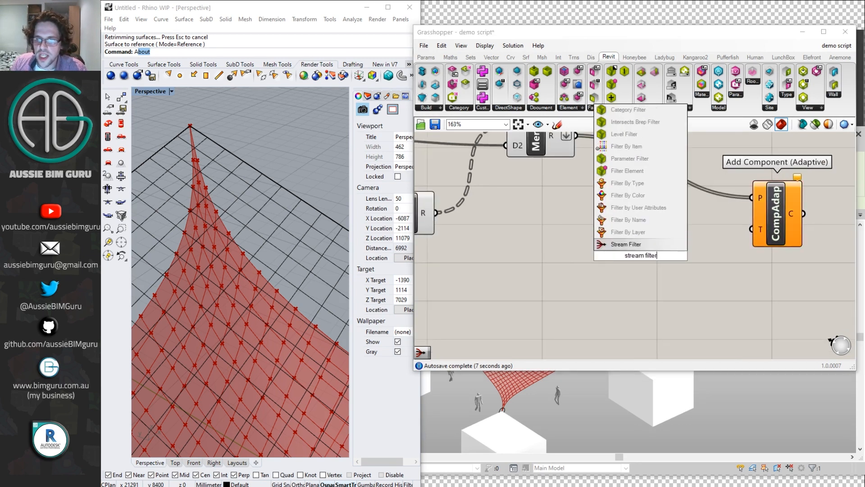
pyautogui.click(631, 244)
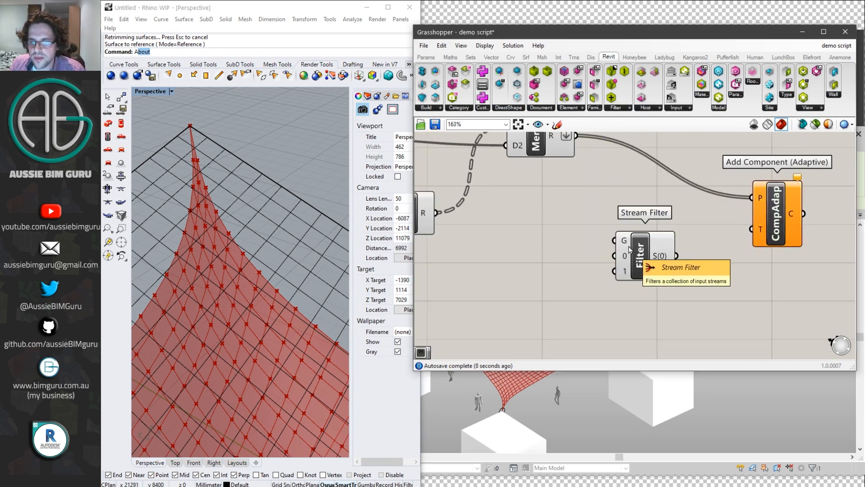
pyautogui.moveTo(686, 265); pyautogui.dragTo(750, 229)
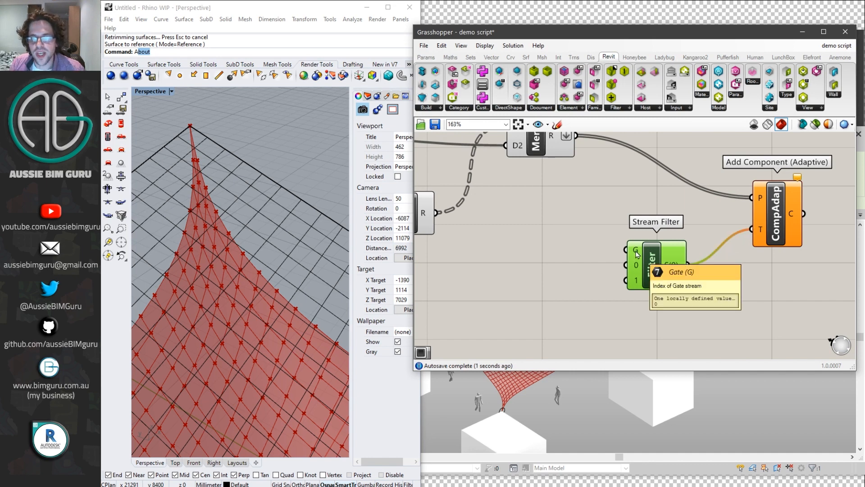
# Add a Button, wire it into the Stream Filter's G input and try it out.
pyautogui.scroll(3, 618, 274)
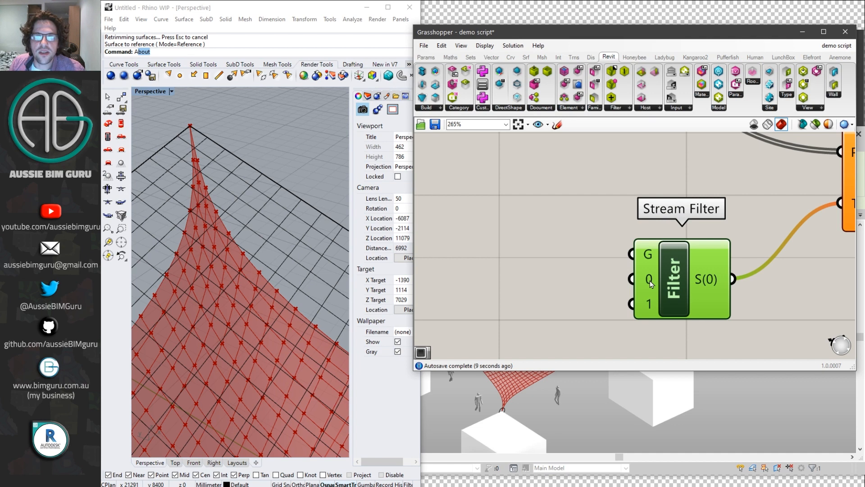
pyautogui.doubleClick(515, 208)
pyautogui.write('button')
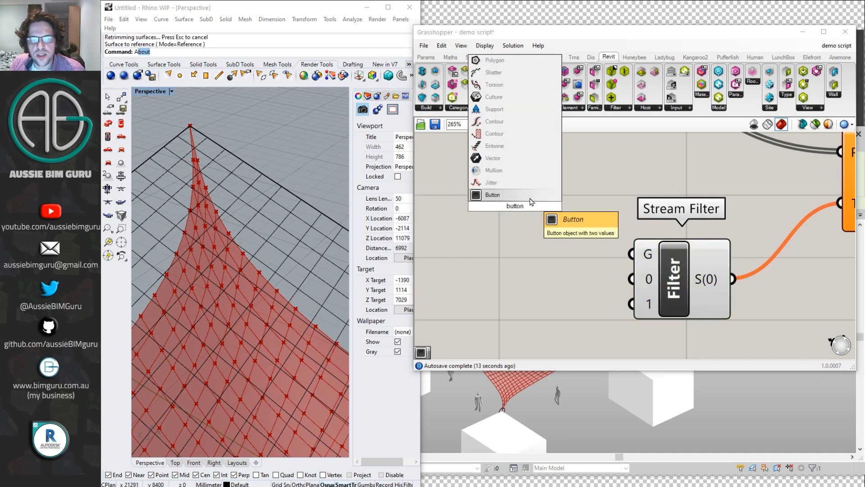
pyautogui.click(531, 199)
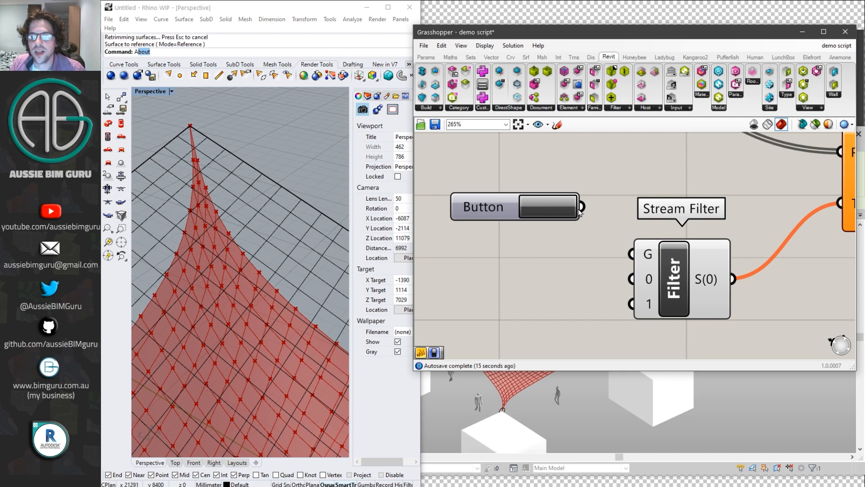
pyautogui.moveTo(582, 207); pyautogui.dragTo(631, 254)
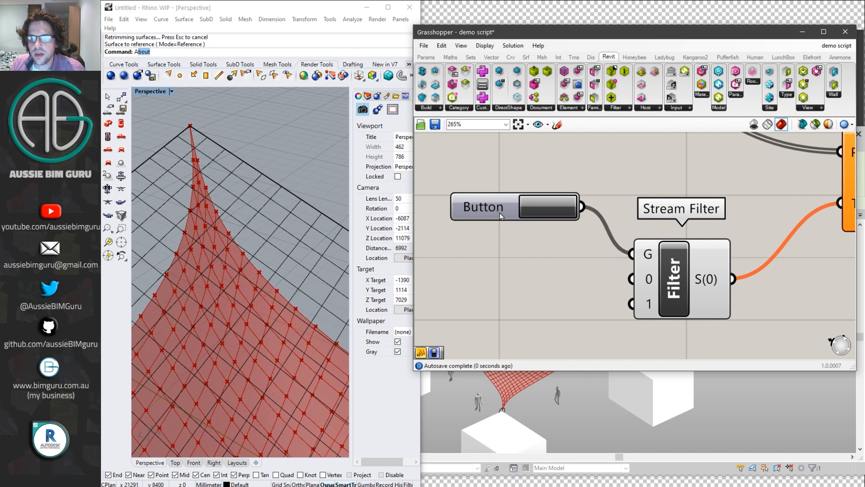
pyautogui.moveTo(501, 215); pyautogui.dragTo(479, 220)
pyautogui.click(523, 212)
pyautogui.click(535, 212)
pyautogui.click(537, 218)
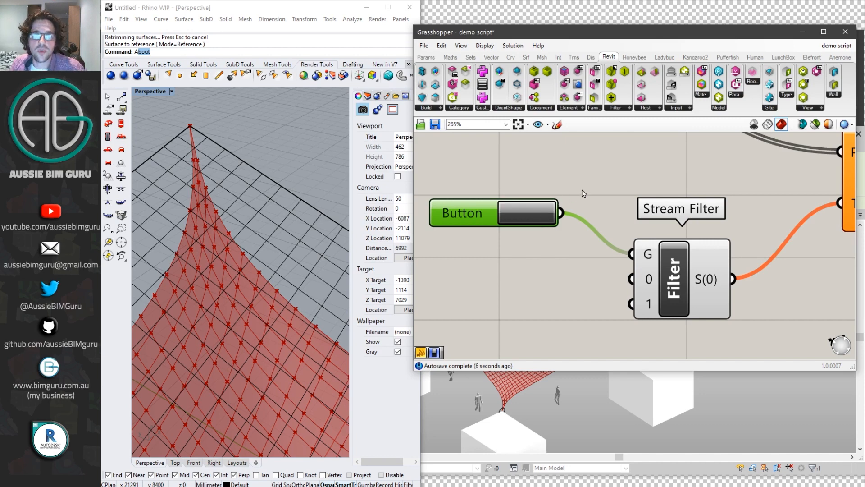
# Add a Model Categories Picker and place it below the 0.500 Point On Curve component.
pyautogui.scroll(-2, 584, 194)
pyautogui.moveTo(568, 260); pyautogui.dragTo(725, 219, button='right')
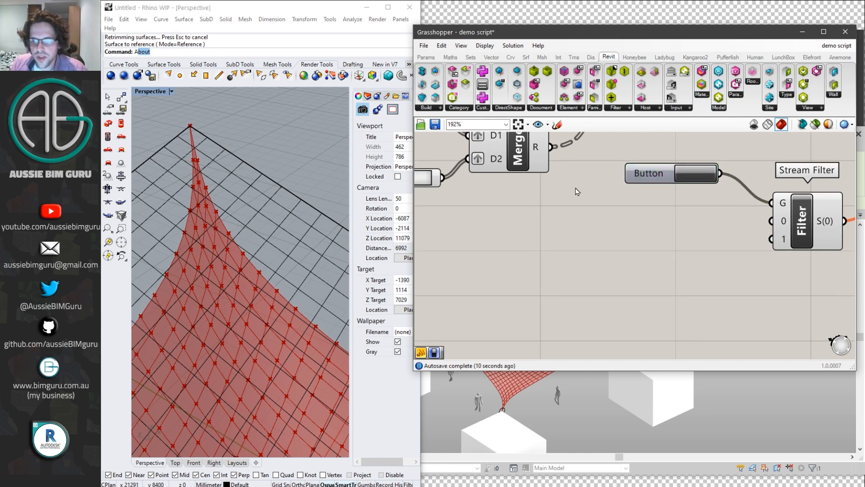
pyautogui.doubleClick(581, 244)
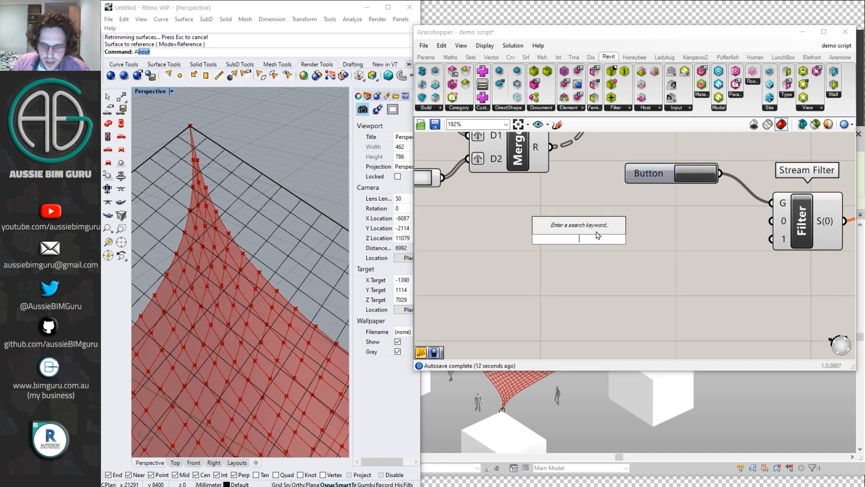
pyautogui.write('model cate')
pyautogui.press('Return')
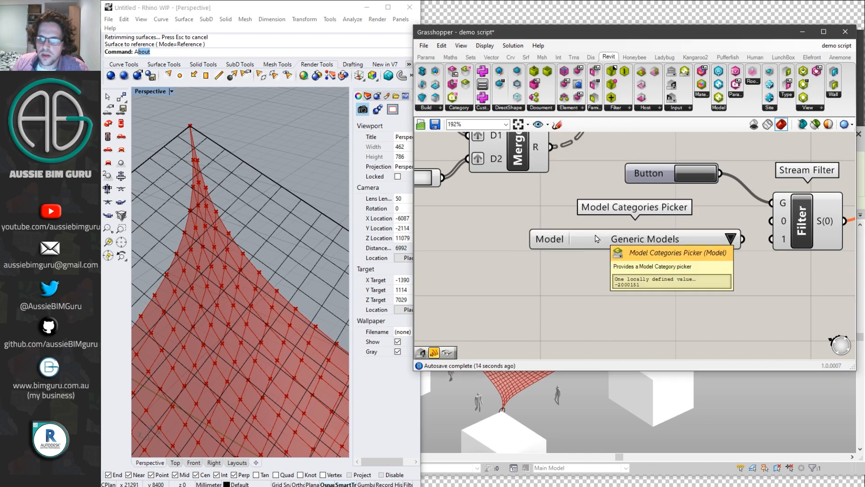
pyautogui.scroll(-3, 640, 238)
pyautogui.scroll(1, 748, 207)
pyautogui.moveTo(748, 206); pyautogui.dragTo(592, 241)
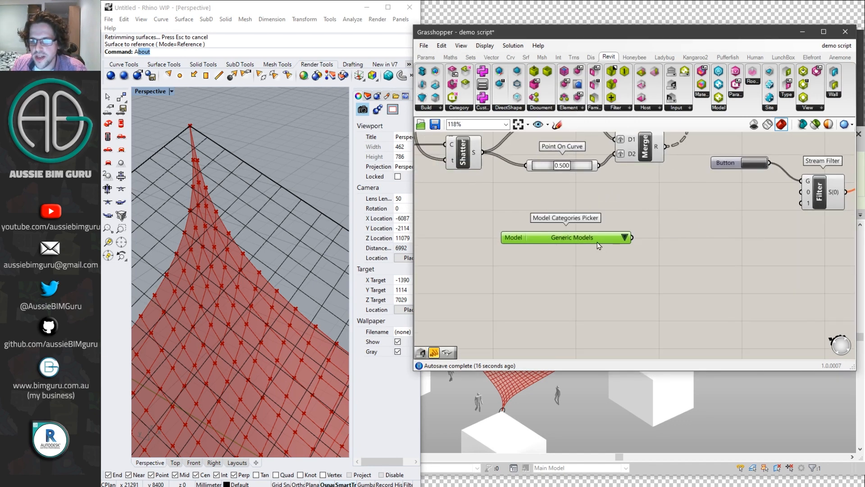
# Add an ElementType Picker beside the Model Categories Picker and feed it the Generic Models category.
pyautogui.scroll(2, 688, 237)
pyautogui.doubleClick(686, 233)
pyautogui.write('element types picker')
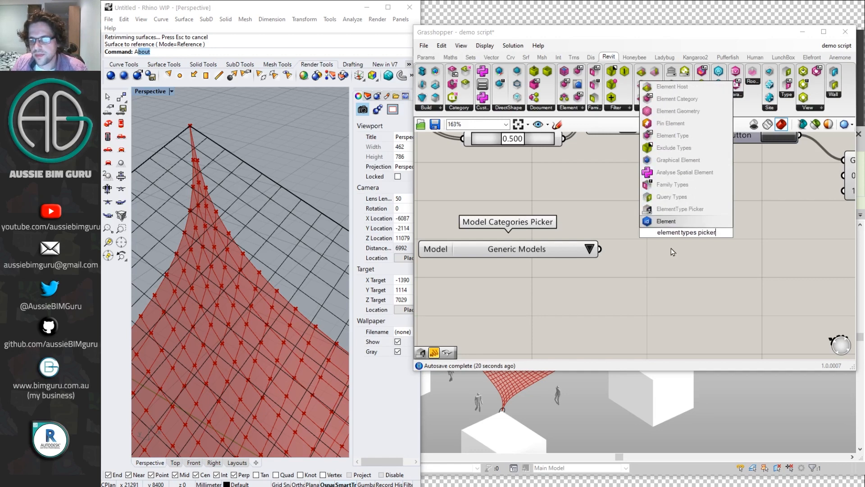
pyautogui.click(678, 209)
pyautogui.click(592, 249)
pyautogui.click(755, 249)
pyautogui.moveTo(666, 238); pyautogui.dragTo(600, 249)
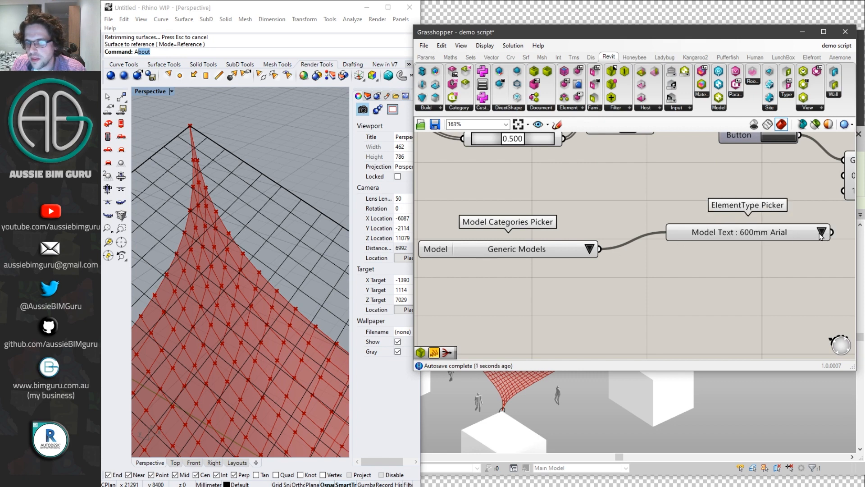
# Choose New shade : New shade in the ElementType Picker, wire it into the Stream Filter's input 1 and line up both pickers.
pyautogui.scroll(-2, 802, 254)
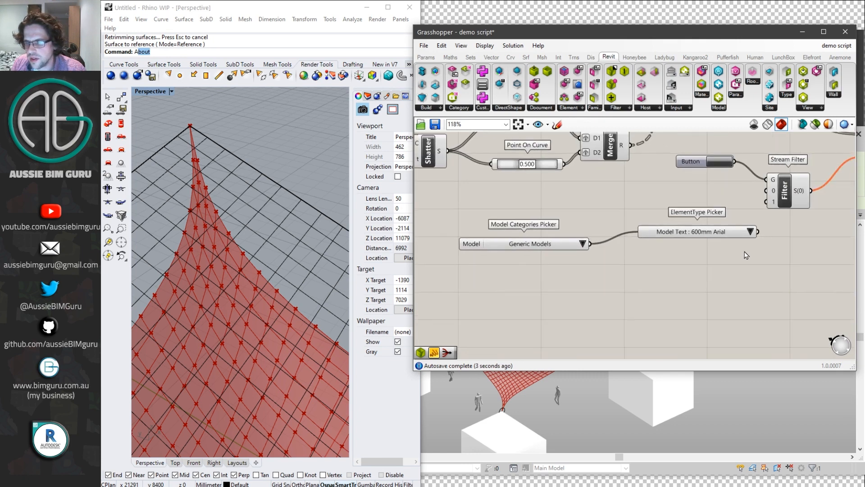
pyautogui.click(751, 231)
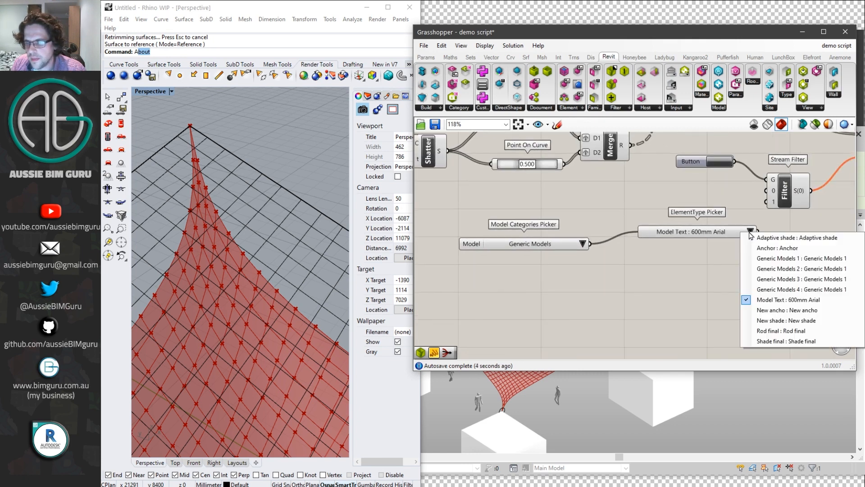
pyautogui.click(813, 319)
pyautogui.moveTo(712, 231); pyautogui.dragTo(773, 206)
pyautogui.moveTo(673, 275); pyautogui.dragTo(456, 217)
pyautogui.moveTo(648, 247); pyautogui.dragTo(660, 251)
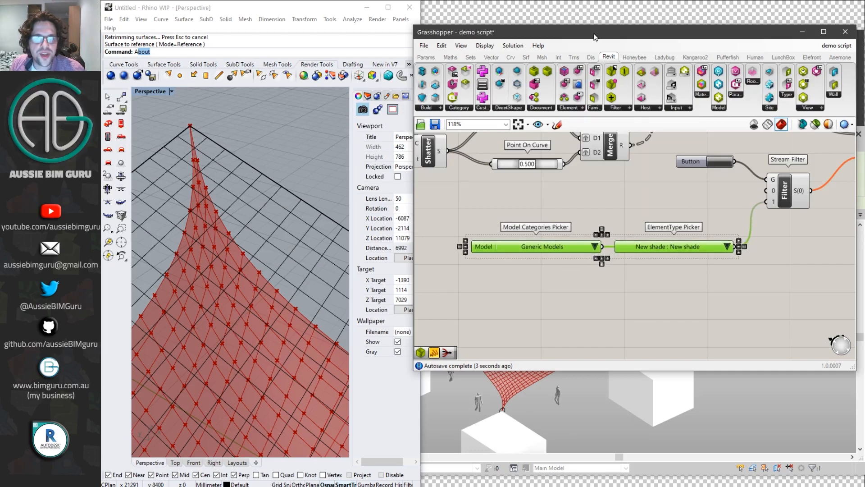
# Arrange the windows so Revit stands beside Rhino, with a narrowed Grasshopper window over Rhino's lower part.
pyautogui.moveTo(632, 37); pyautogui.dragTo(359, 47)
pyautogui.click(722, 303)
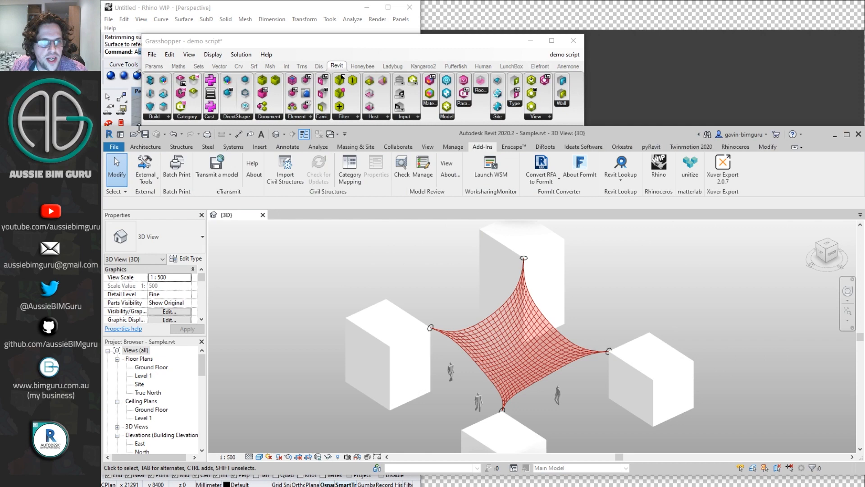
pyautogui.click(105, 126)
pyautogui.hotkey('alt', 'Tab')
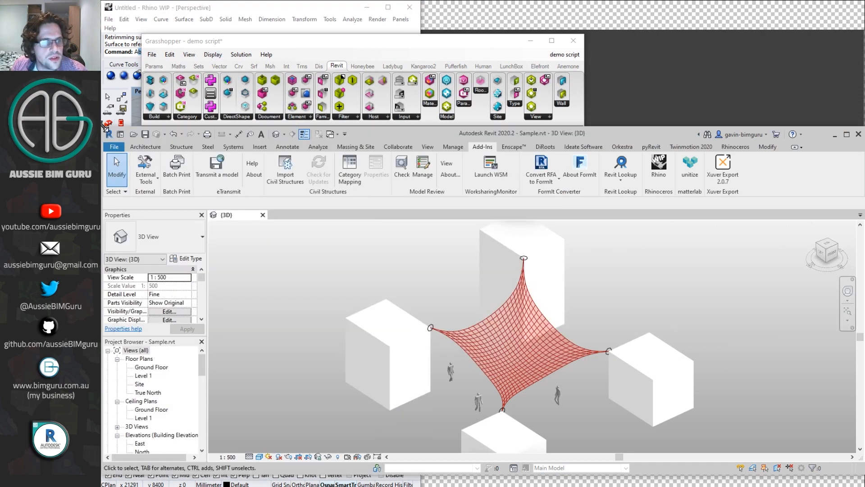
pyautogui.press('super+Right')
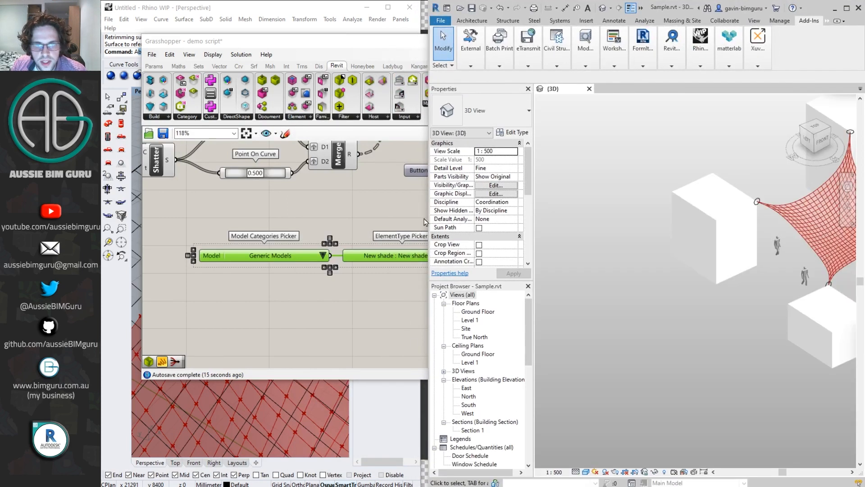
pyautogui.moveTo(428, 205); pyautogui.dragTo(420, 203)
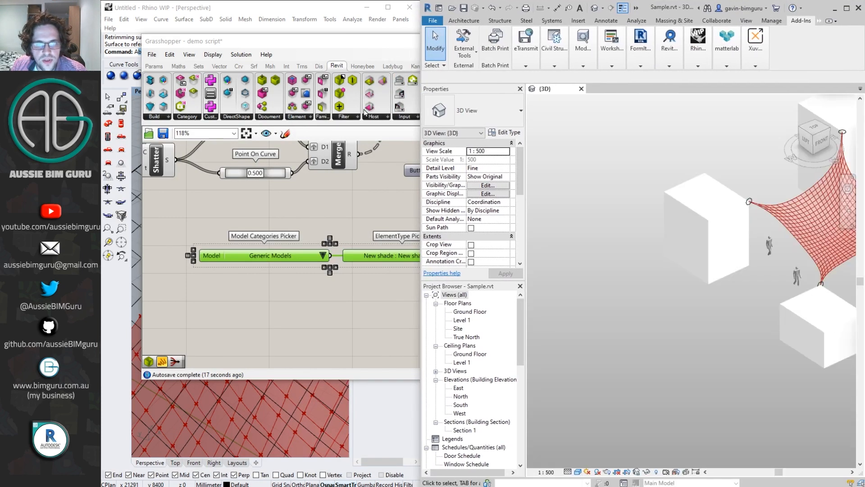
pyautogui.moveTo(361, 48); pyautogui.dragTo(320, 154)
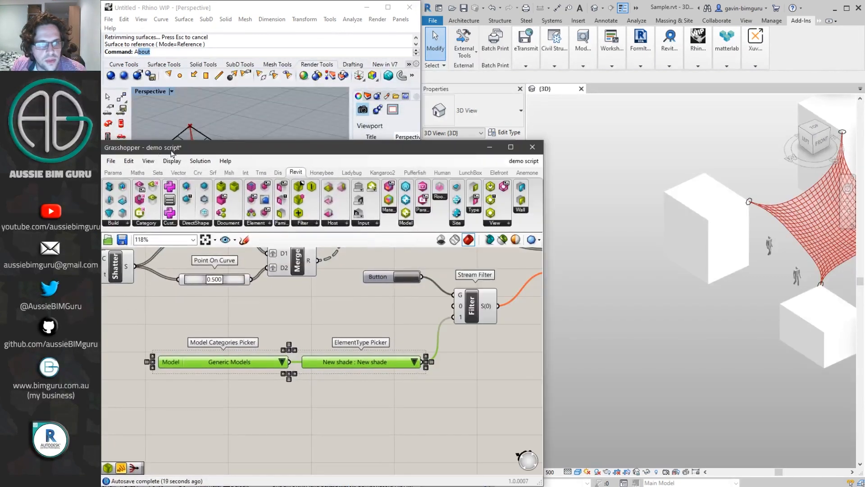
pyautogui.moveTo(543, 141); pyautogui.dragTo(418, 179)
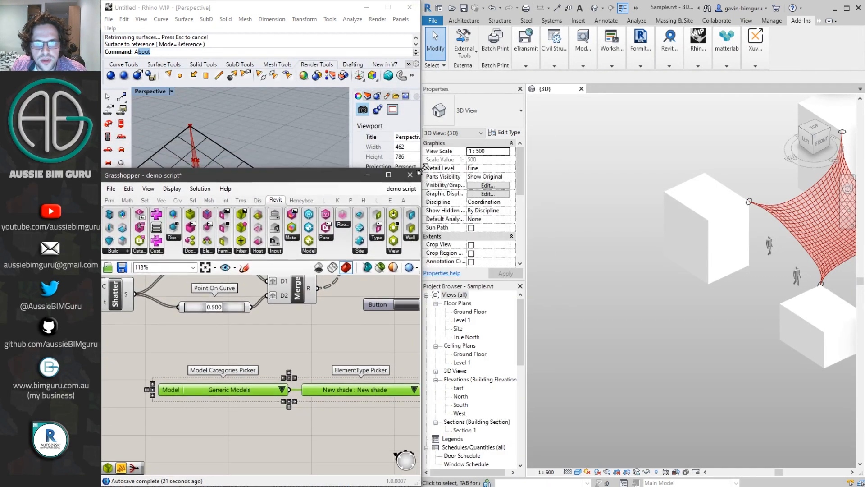
# Save the Grasshopper script and trigger the Button feeding the Stream Filter to place the New shade component.
pyautogui.scroll(-2, 335, 318)
pyautogui.scroll(-2, 739, 327)
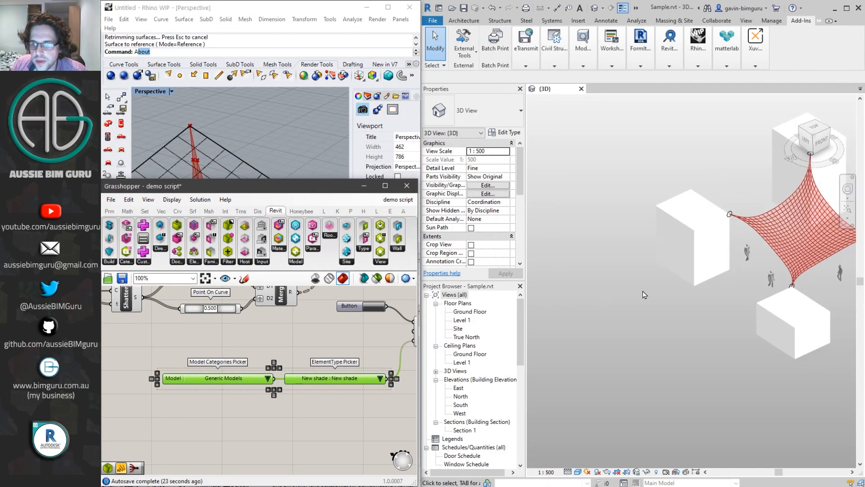
pyautogui.moveTo(760, 263); pyautogui.dragTo(693, 267, button='middle')
pyautogui.scroll(2, 723, 244)
pyautogui.keyDown('shift'); pyautogui.moveTo(715, 307); pyautogui.dragTo(764, 342, button='middle'); pyautogui.keyUp('shift')
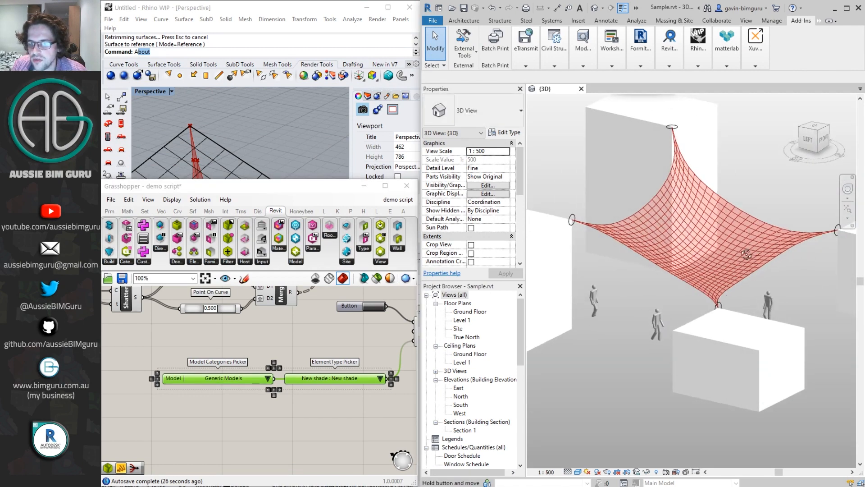
pyautogui.moveTo(354, 429); pyautogui.dragTo(332, 423, button='right')
pyautogui.click(329, 435)
pyautogui.hotkey('ctrl', 's')
pyautogui.click(351, 301)
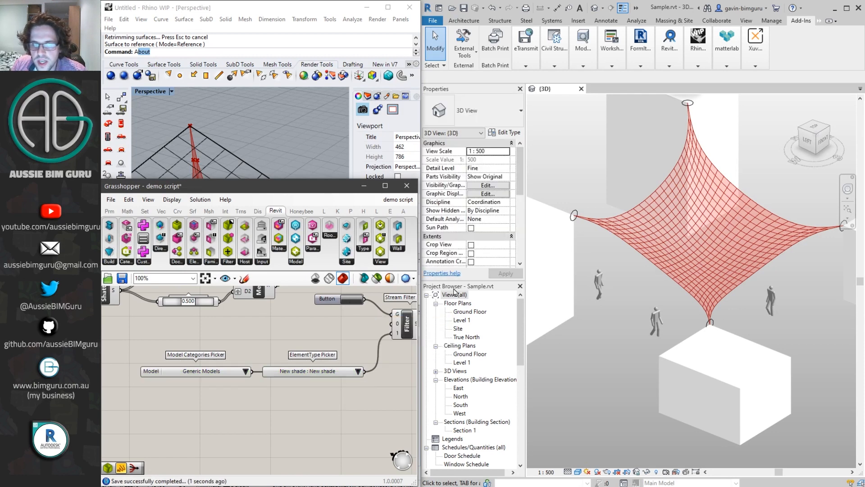
pyautogui.moveTo(318, 323); pyautogui.dragTo(313, 326, button='right')
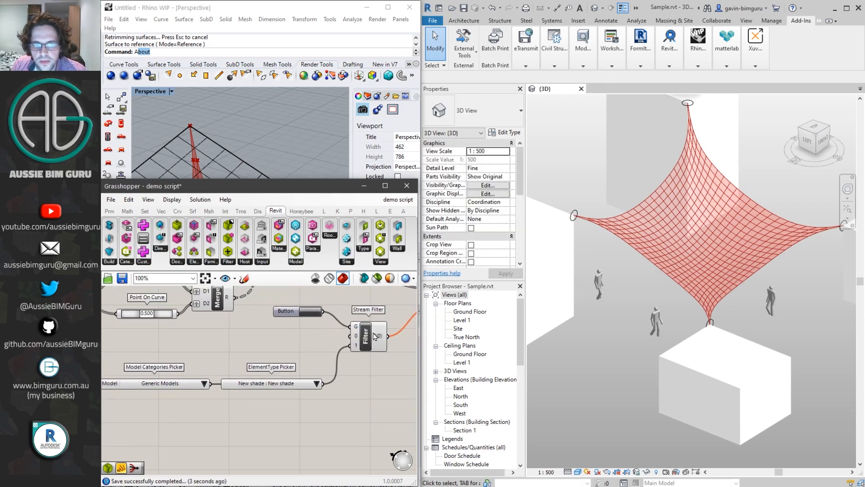
pyautogui.click(312, 315)
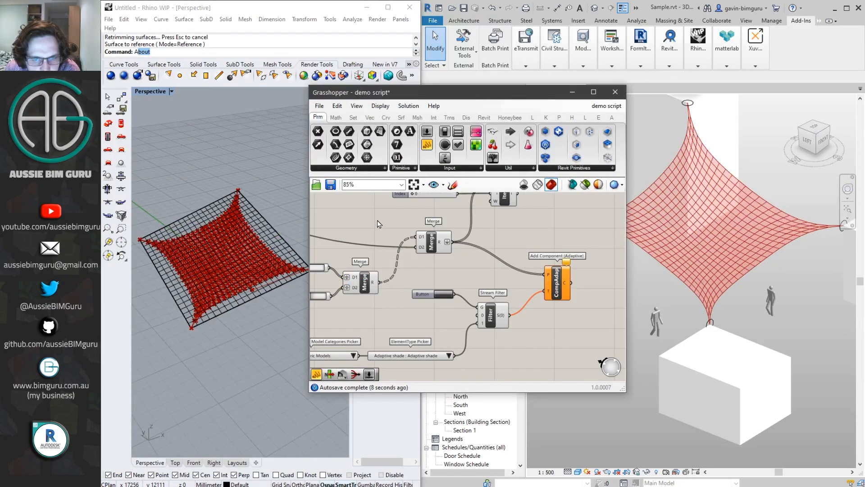
# Flatten the R output of the first Merge that feeds D1 of the second Merge.
pyautogui.scroll(4, 374, 267)
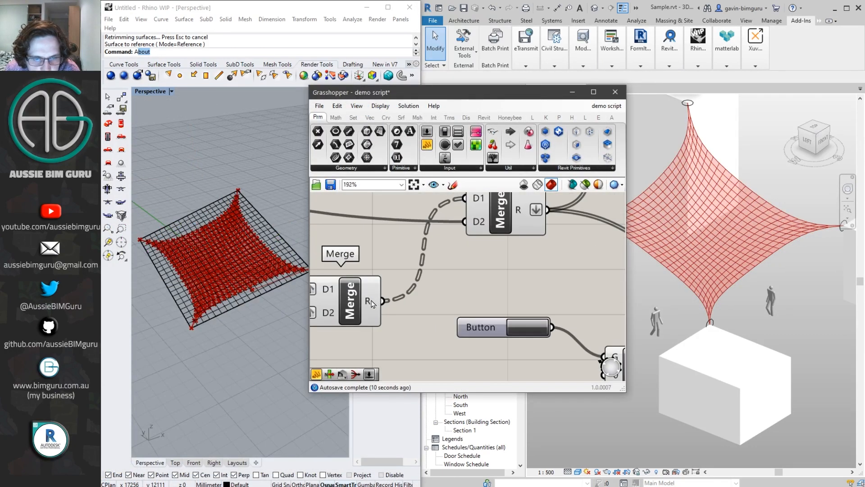
pyautogui.rightClick(372, 303)
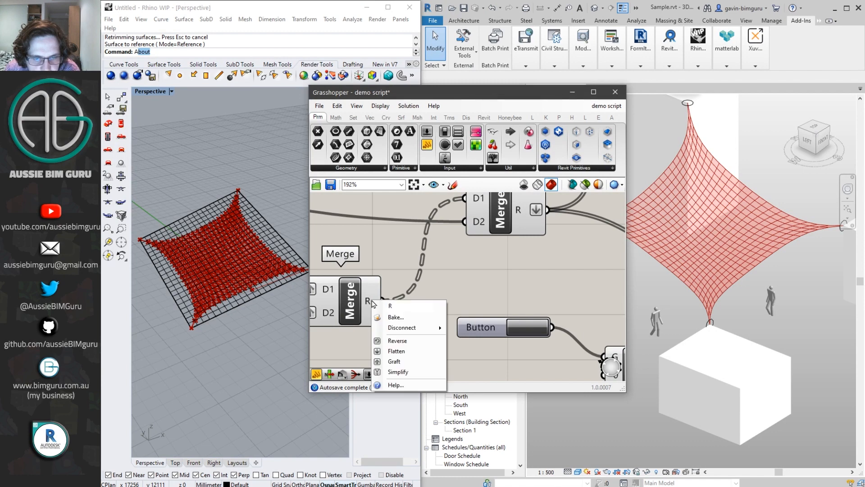
pyautogui.click(397, 351)
pyautogui.moveTo(490, 208); pyautogui.dragTo(451, 244, button='right')
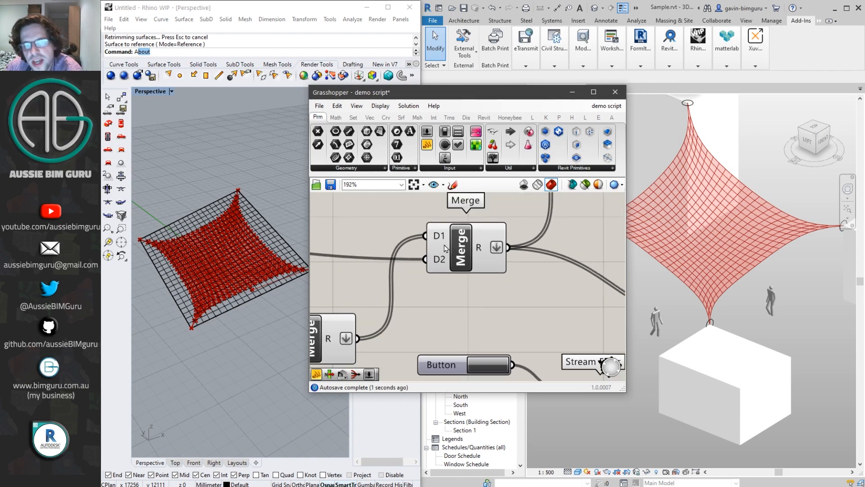
# Move Grasshopper clear of Revit, select the placed adaptive shade and examine how closely its edges follow the mesh.
pyautogui.scroll(-3, 538, 236)
pyautogui.moveTo(539, 239); pyautogui.dragTo(461, 198, button='right')
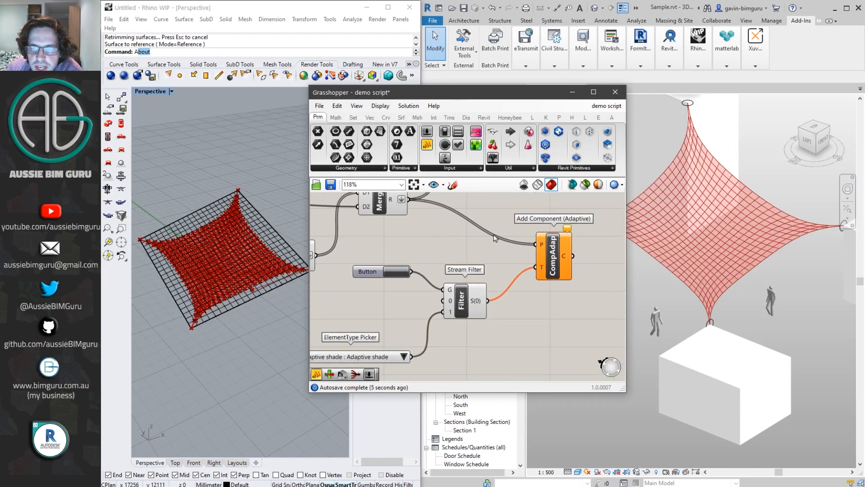
pyautogui.moveTo(491, 96); pyautogui.dragTo(279, 183)
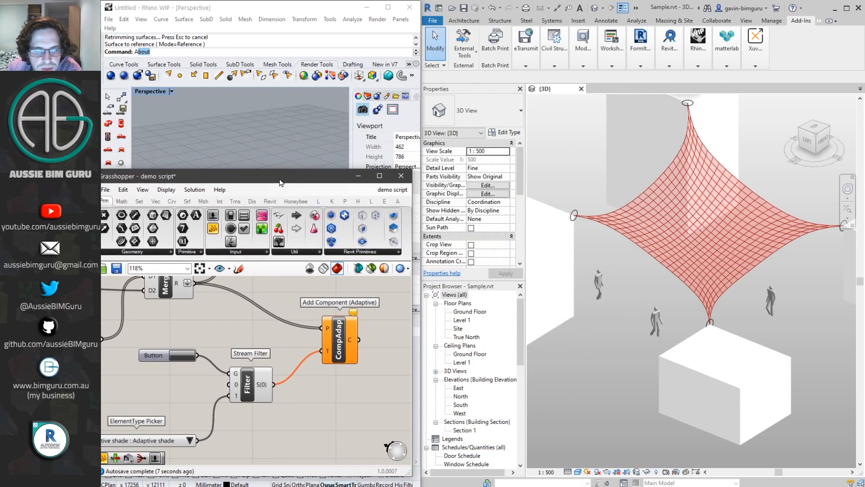
pyautogui.click(602, 207)
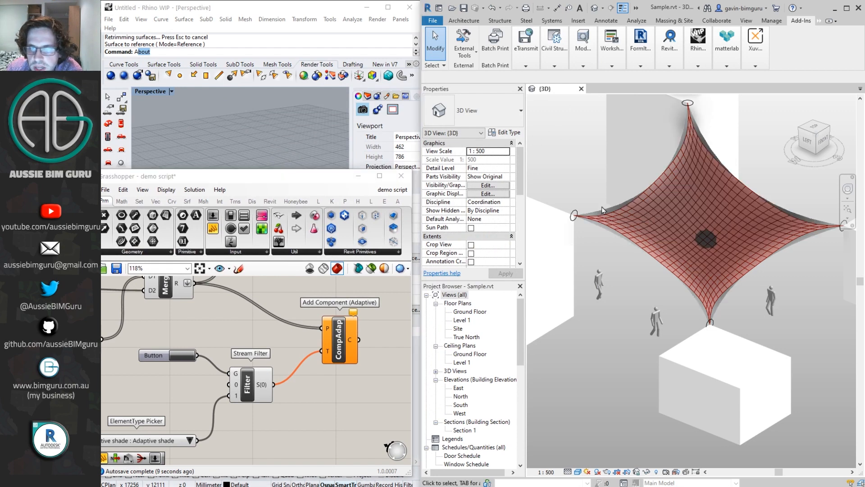
pyautogui.click(607, 210)
pyautogui.keyDown('shift'); pyautogui.moveTo(655, 229); pyautogui.dragTo(690, 319, button='middle'); pyautogui.keyUp('shift')
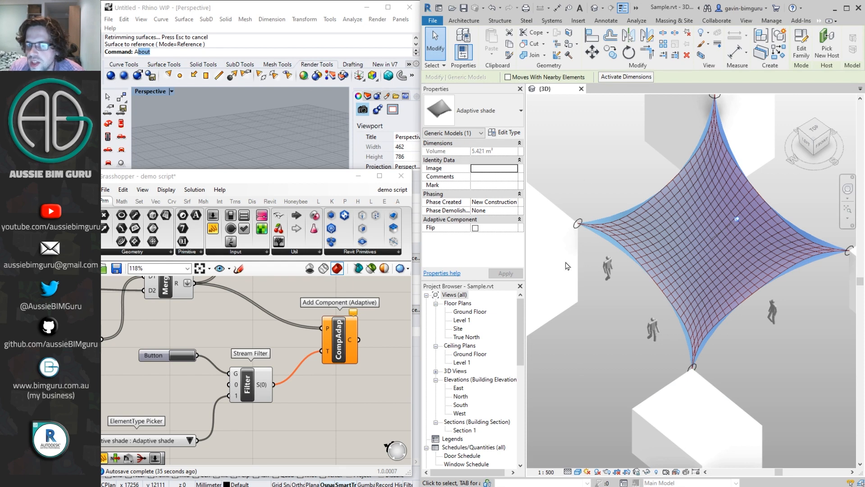
pyautogui.scroll(5, 606, 216)
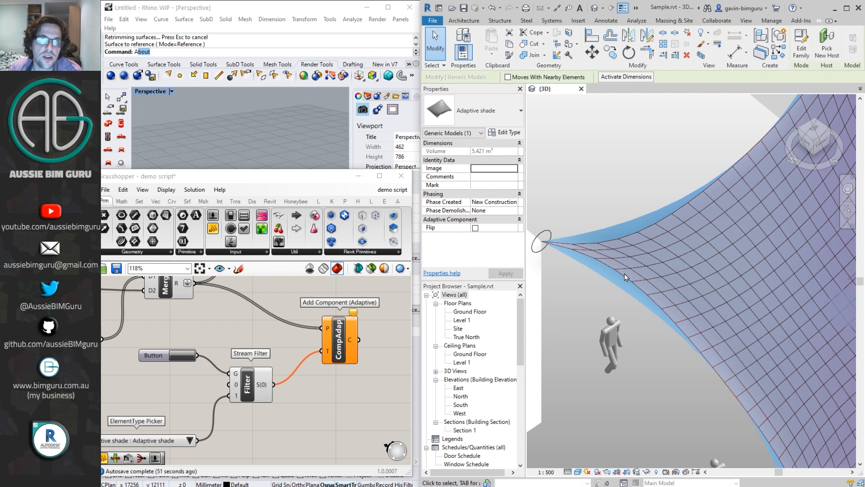
pyautogui.scroll(-5, 681, 269)
pyautogui.keyDown('shift'); pyautogui.moveTo(683, 334); pyautogui.dragTo(725, 284, button='middle'); pyautogui.keyUp('shift')
# Set the Strength slider of the VertexLoads component to 2.
pyautogui.scroll(-8, 357, 326)
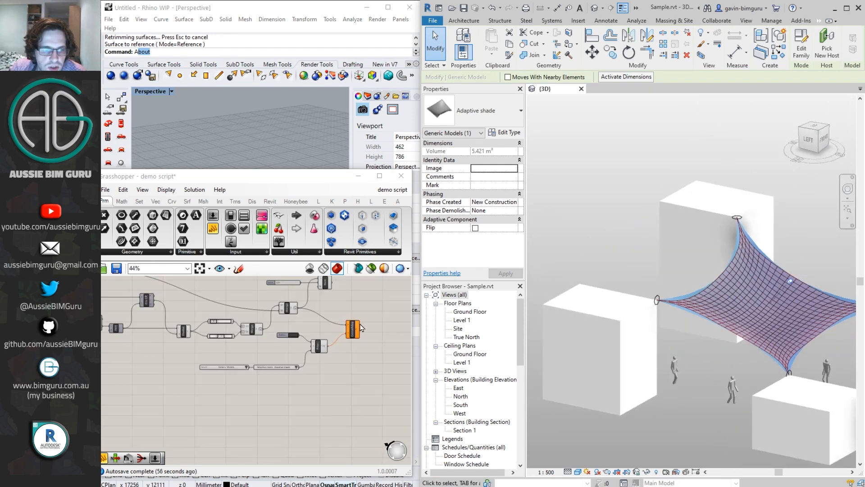
pyautogui.rightClick(285, 332)
pyautogui.click(270, 169)
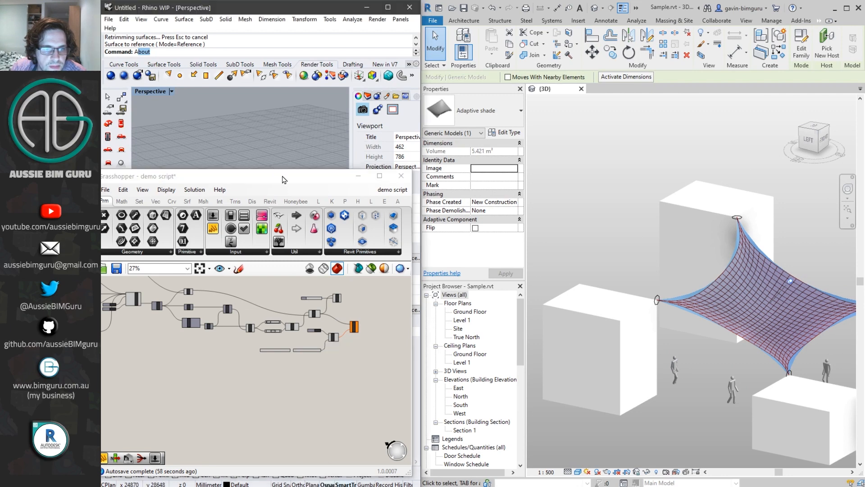
pyautogui.moveTo(283, 180); pyautogui.dragTo(305, 138)
pyautogui.scroll(5, 174, 281)
pyautogui.moveTo(128, 280); pyautogui.dragTo(333, 350, button='right')
pyautogui.scroll(3, 262, 321)
pyautogui.moveTo(198, 346); pyautogui.dragTo(355, 358, button='right')
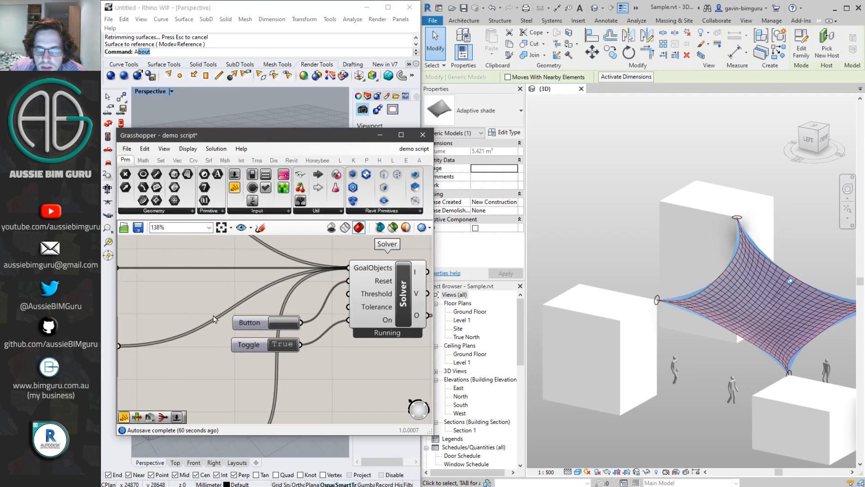
pyautogui.moveTo(213, 319); pyautogui.dragTo(341, 337, button='right')
pyautogui.scroll(-1, 263, 309)
pyautogui.moveTo(262, 309); pyautogui.dragTo(329, 358, button='right')
pyautogui.scroll(2, 203, 279)
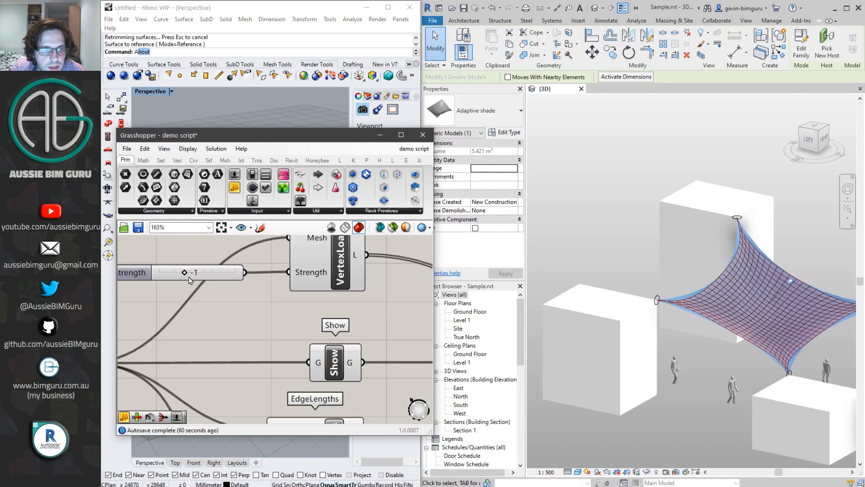
pyautogui.moveTo(186, 274); pyautogui.dragTo(222, 273)
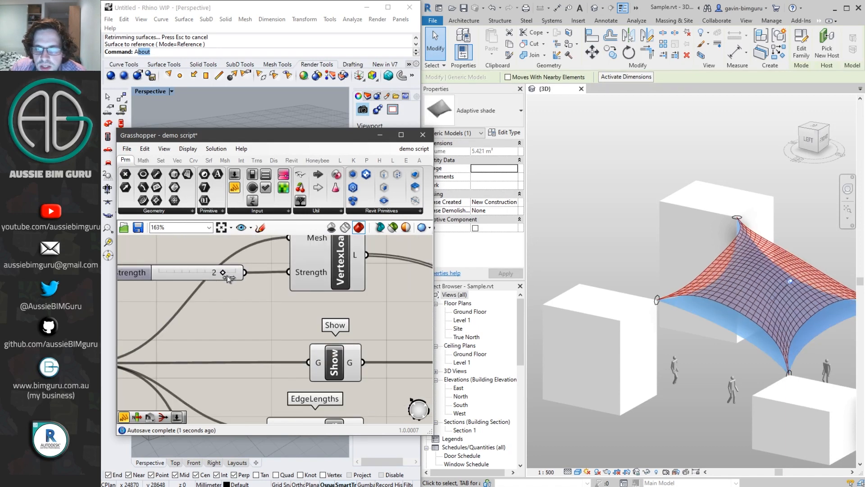
# Set the LengthFactor slider of the EdgeLengths component to 0.4.
pyautogui.scroll(-1, 253, 288)
pyautogui.scroll(-3, 254, 293)
pyautogui.moveTo(232, 341); pyautogui.dragTo(251, 286, button='right')
pyautogui.scroll(3, 248, 329)
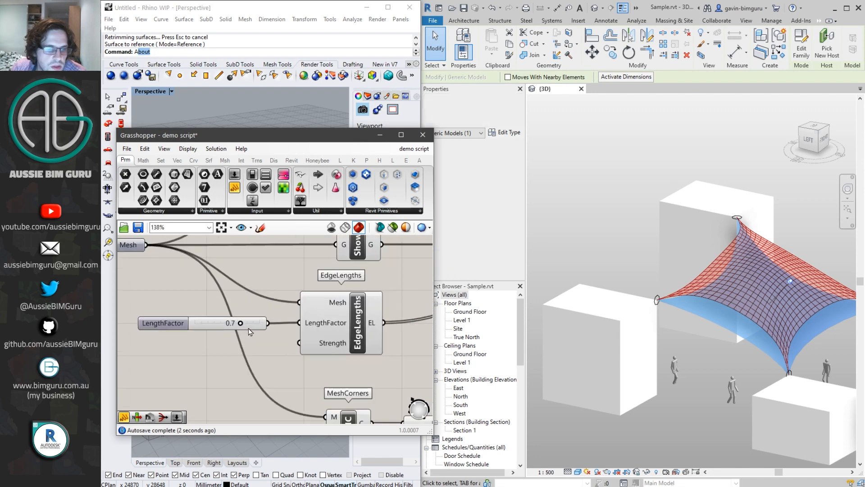
pyautogui.moveTo(226, 325); pyautogui.dragTo(222, 326)
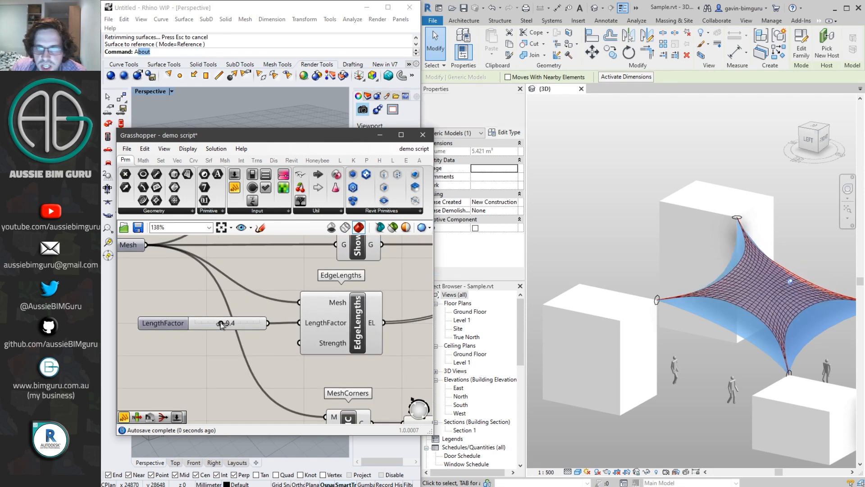
# Trigger the Button wired to the Stream Filter to regenerate the adaptive shade from the reshaped mesh.
pyautogui.scroll(-5, 227, 300)
pyautogui.moveTo(331, 326); pyautogui.dragTo(301, 328, button='right')
pyautogui.scroll(3, 286, 314)
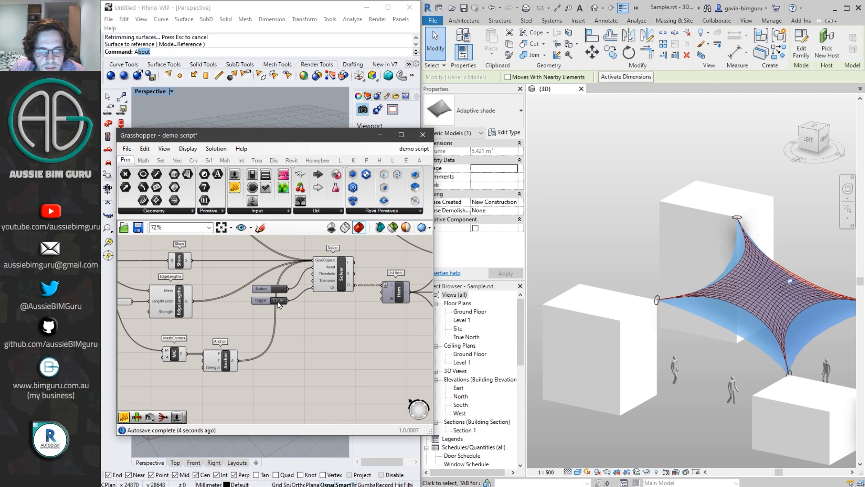
pyautogui.moveTo(340, 328); pyautogui.dragTo(213, 350, button='right')
pyautogui.moveTo(323, 348); pyautogui.dragTo(181, 334, button='right')
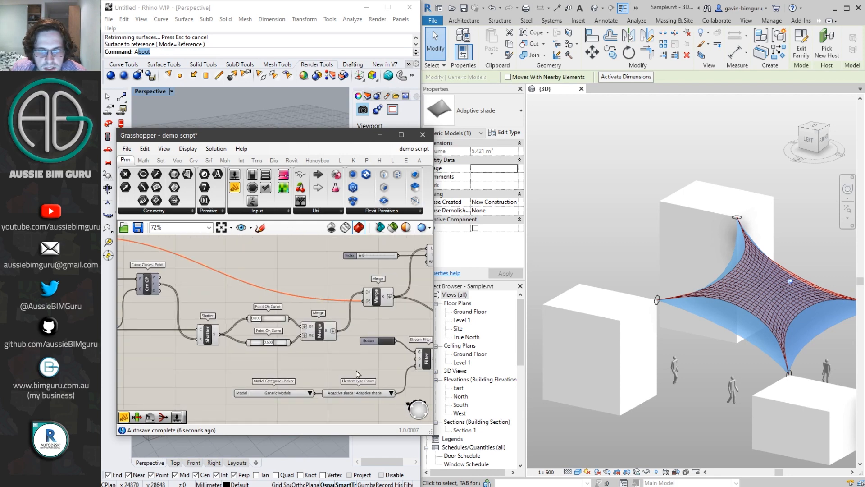
pyautogui.scroll(3, 383, 368)
pyautogui.moveTo(390, 366); pyautogui.dragTo(320, 351, button='right')
pyautogui.click(321, 308)
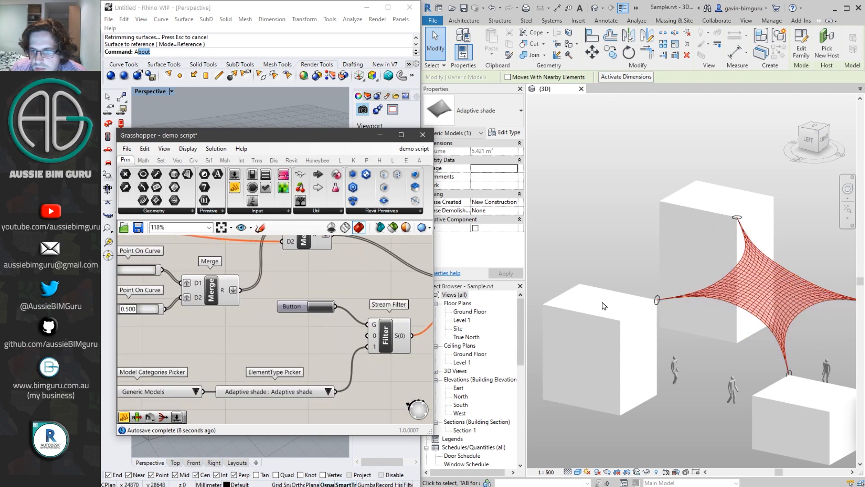
# Examine the reshaped mesh between the buildings from another side in Revit's 3D view.
pyautogui.click(663, 297)
pyautogui.moveTo(690, 330); pyautogui.dragTo(540, 340, button='middle')
pyautogui.keyDown('shift'); pyautogui.moveTo(667, 342); pyautogui.dragTo(640, 345, button='middle'); pyautogui.keyUp('shift')
pyautogui.rightClick(295, 293)
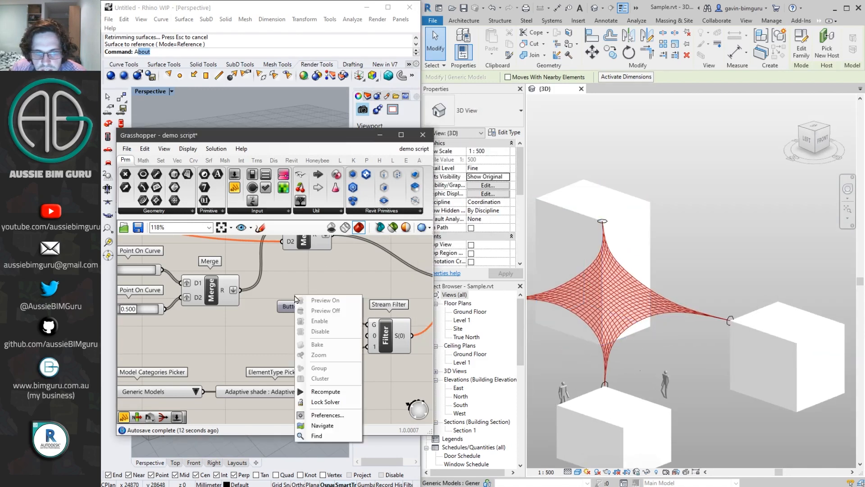
# Set the LengthFactor slider of the EdgeLengths component to 0.8.
pyautogui.click(253, 270)
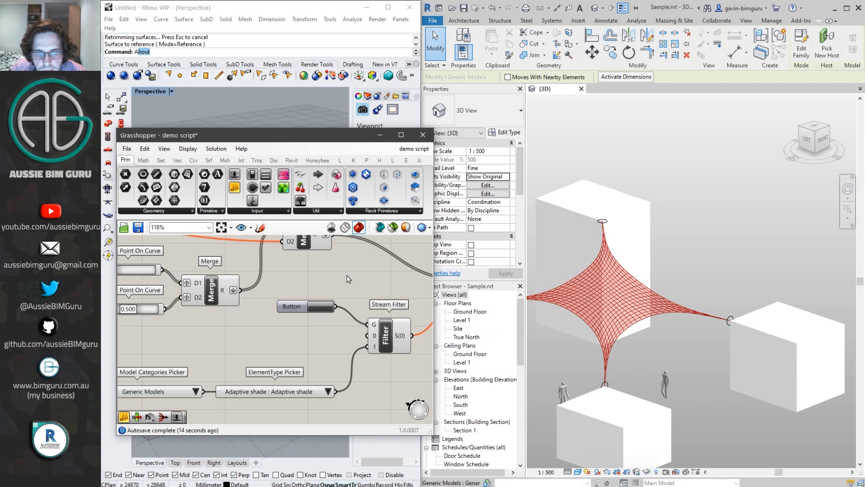
pyautogui.scroll(-5, 354, 282)
pyautogui.moveTo(356, 293); pyautogui.dragTo(374, 298, button='right')
pyautogui.scroll(-2, 369, 304)
pyautogui.moveTo(257, 328); pyautogui.dragTo(372, 339, button='right')
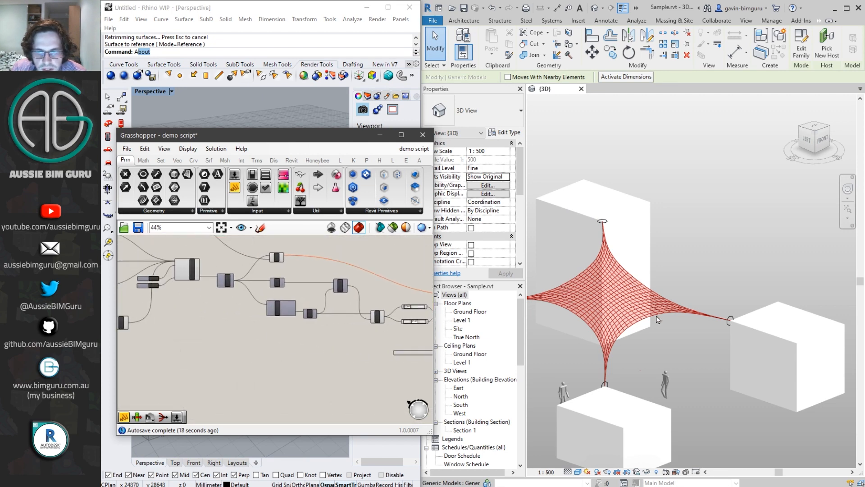
pyautogui.scroll(6, 267, 332)
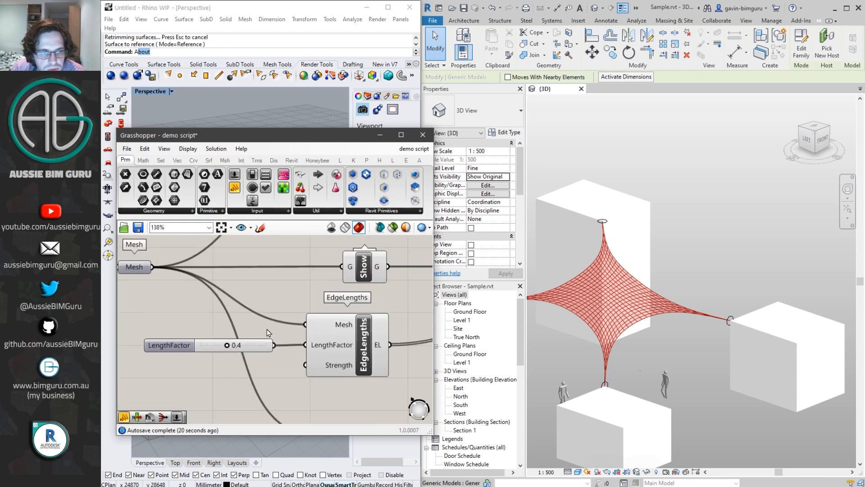
pyautogui.moveTo(221, 350); pyautogui.dragTo(247, 349)
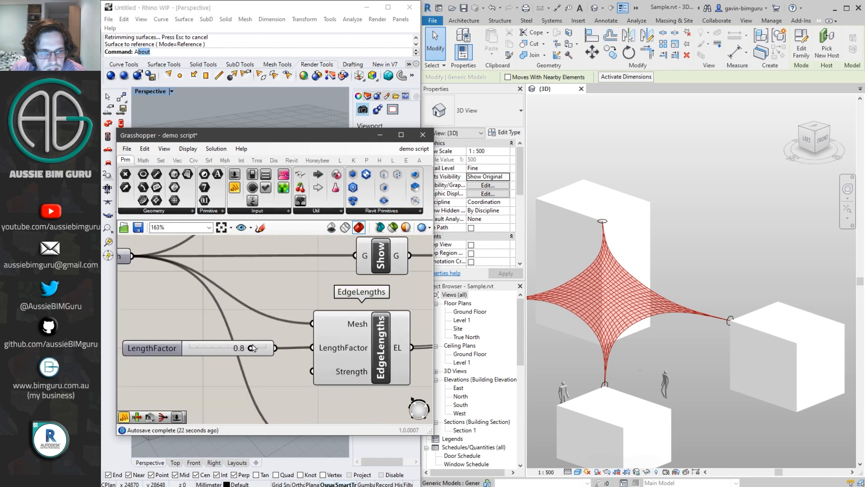
# Reset the Solver, switch its toggle to True to relax the mesh, and set it back to False.
pyautogui.scroll(-5, 252, 348)
pyautogui.moveTo(400, 338); pyautogui.dragTo(293, 318, button='right')
pyautogui.scroll(3, 293, 318)
pyautogui.click(306, 316)
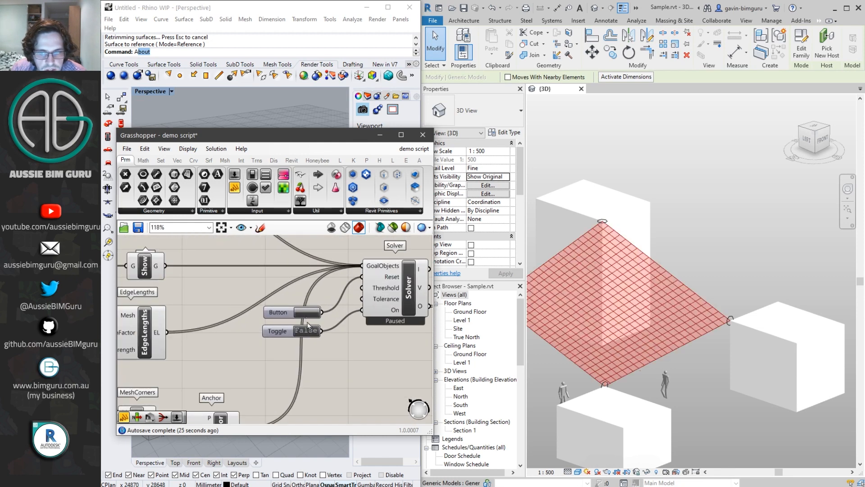
pyautogui.doubleClick(310, 330)
pyautogui.doubleClick(306, 330)
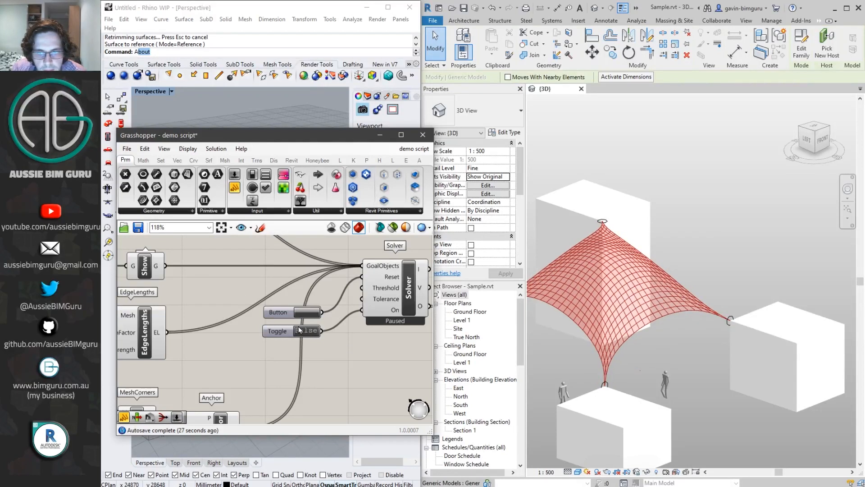
# Lower the Strength slider of the VertexLoads component to reverse the load direction on the mesh.
pyautogui.scroll(-6, 239, 287)
pyautogui.moveTo(338, 318); pyautogui.dragTo(225, 335, button='right')
pyautogui.scroll(3, 341, 325)
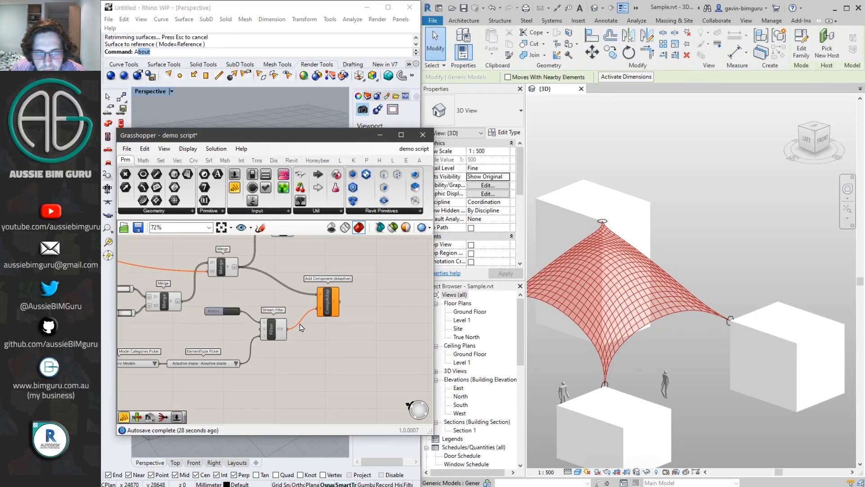
pyautogui.scroll(3, 266, 321)
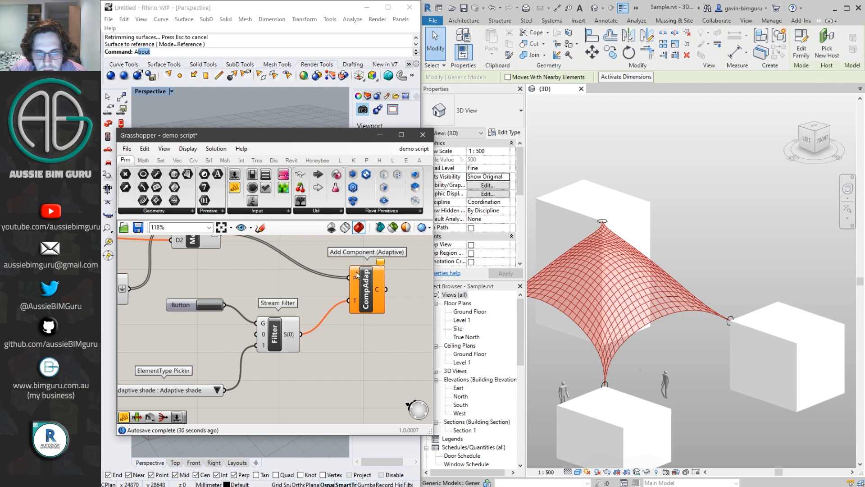
pyautogui.scroll(-5, 397, 297)
pyautogui.moveTo(190, 302); pyautogui.dragTo(361, 318, button='right')
pyautogui.scroll(5, 202, 266)
pyautogui.scroll(1, 201, 264)
pyautogui.moveTo(180, 274); pyautogui.dragTo(415, 306, button='right')
pyautogui.scroll(-2, 244, 304)
pyautogui.moveTo(245, 303); pyautogui.dragTo(338, 335, button='right')
pyautogui.scroll(2, 238, 281)
pyautogui.moveTo(251, 279); pyautogui.dragTo(220, 279)
# Switch the Solver's toggle to True to relax the mesh under the reversed load.
pyautogui.scroll(-3, 318, 314)
pyautogui.moveTo(318, 314); pyautogui.dragTo(156, 278, button='right')
pyautogui.scroll(2, 295, 342)
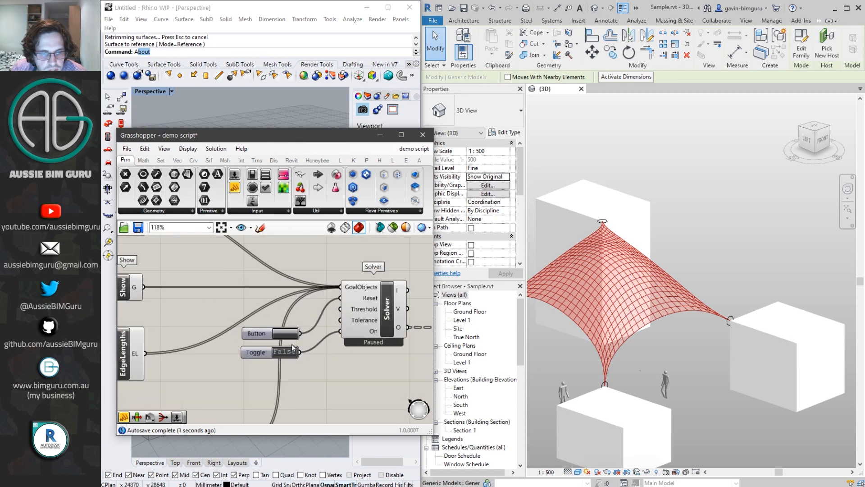
pyautogui.doubleClick(285, 353)
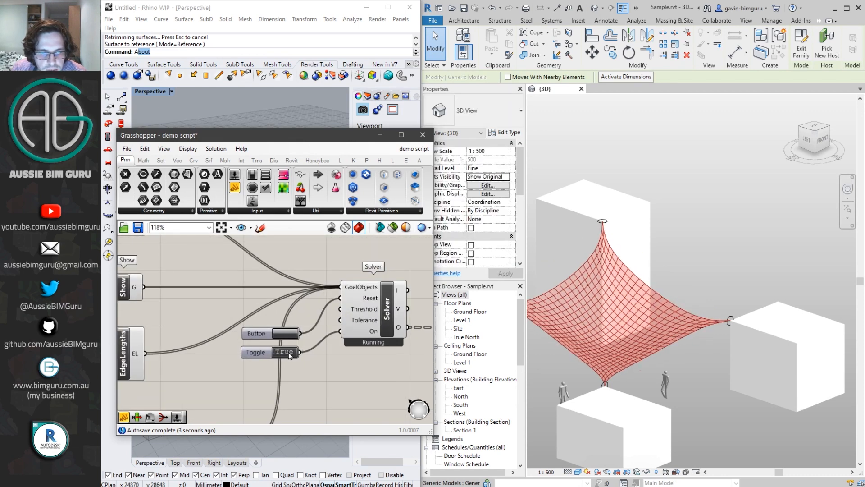
# Trigger the Button wired to the Stream Filter to place the adaptive shade on the sagging mesh.
pyautogui.scroll(-5, 291, 347)
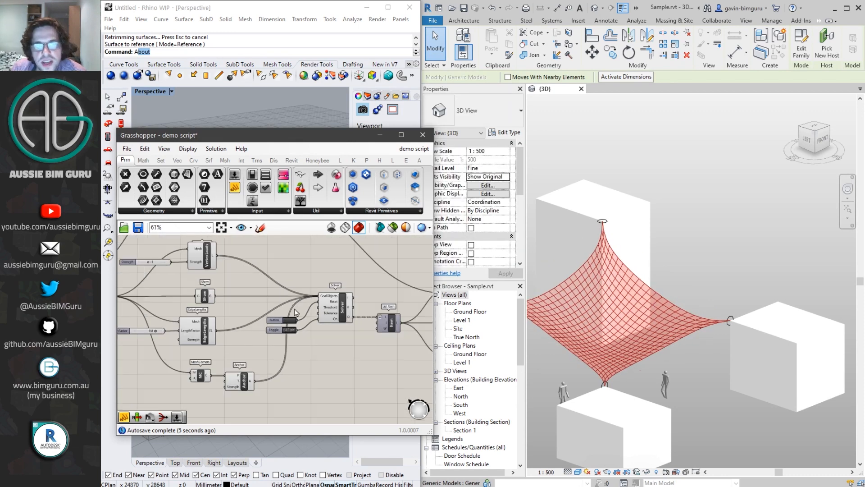
pyautogui.scroll(-2, 302, 318)
pyautogui.moveTo(344, 333); pyautogui.dragTo(223, 324, button='right')
pyautogui.scroll(4, 383, 340)
pyautogui.moveTo(419, 364); pyautogui.dragTo(311, 347, button='right')
pyautogui.scroll(3, 330, 340)
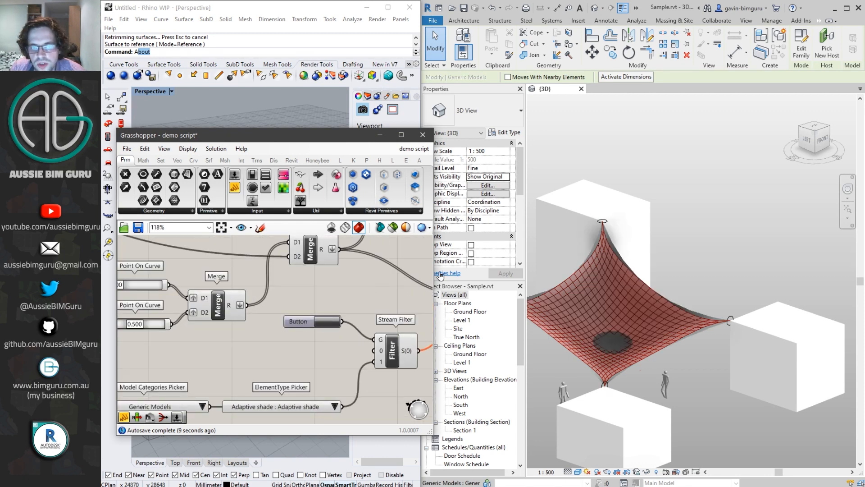
# Select the generated adaptive shade in Revit and inspect it from a higher angle.
pyautogui.click(584, 289)
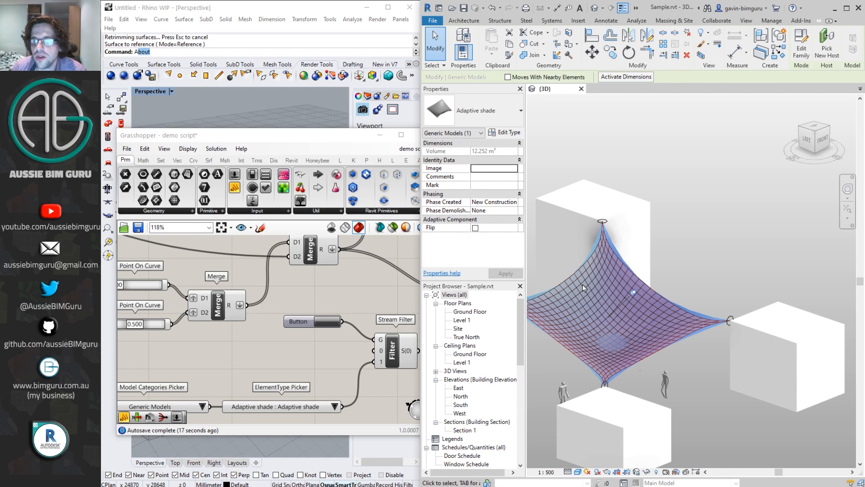
pyautogui.moveTo(701, 284)
pyautogui.keyDown('shift'); pyautogui.mouseDown(button='middle')
pyautogui.moveTo(734, 270)
pyautogui.moveTo(708, 282)
pyautogui.mouseUp(button='middle'); pyautogui.keyUp('shift')
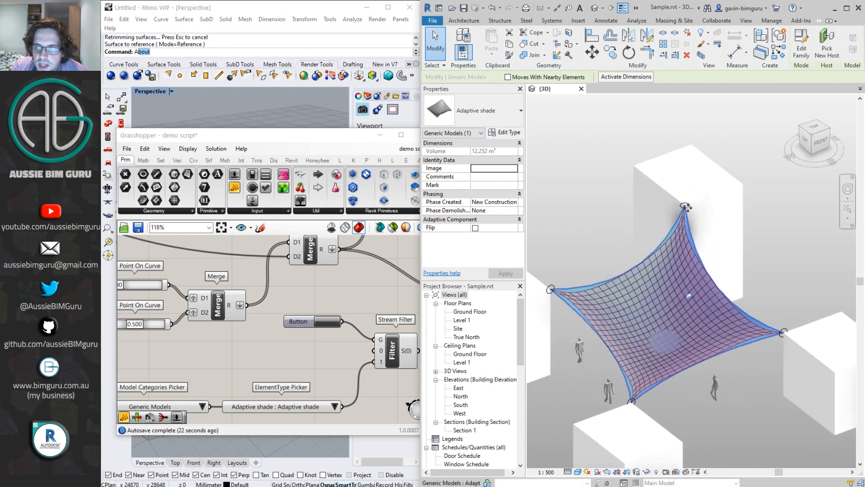
pyautogui.keyDown('shift'); pyautogui.moveTo(686, 207); pyautogui.dragTo(676, 188, button='middle'); pyautogui.keyUp('shift')
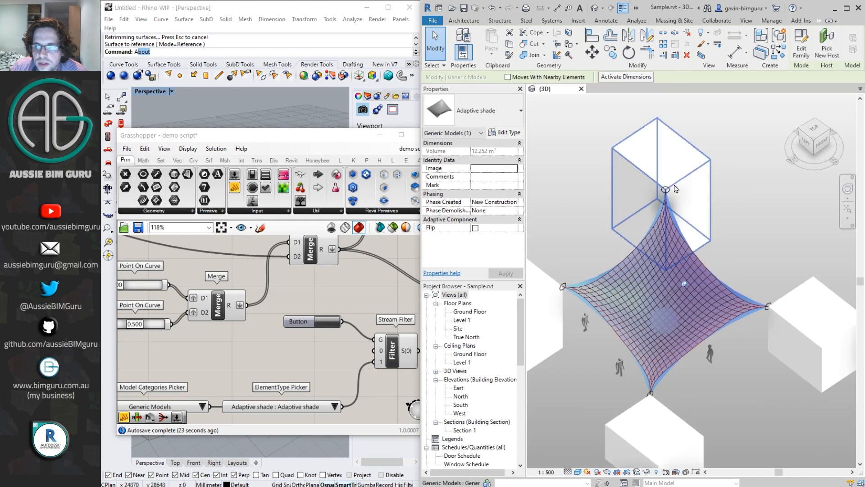
# Place two similar anchors, one on the tallest building's outer corner and one on the neighbouring building's rear corner.
pyautogui.rightClick(668, 189)
pyautogui.click(714, 257)
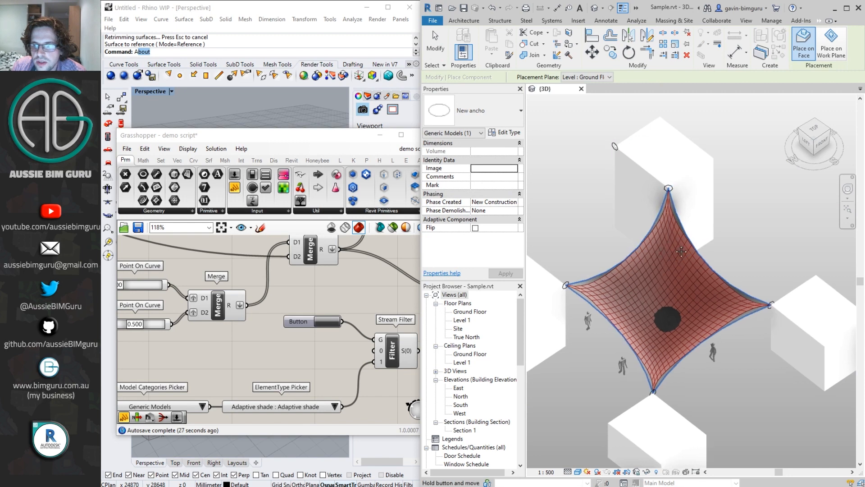
pyautogui.moveTo(677, 255); pyautogui.dragTo(700, 240, button='middle')
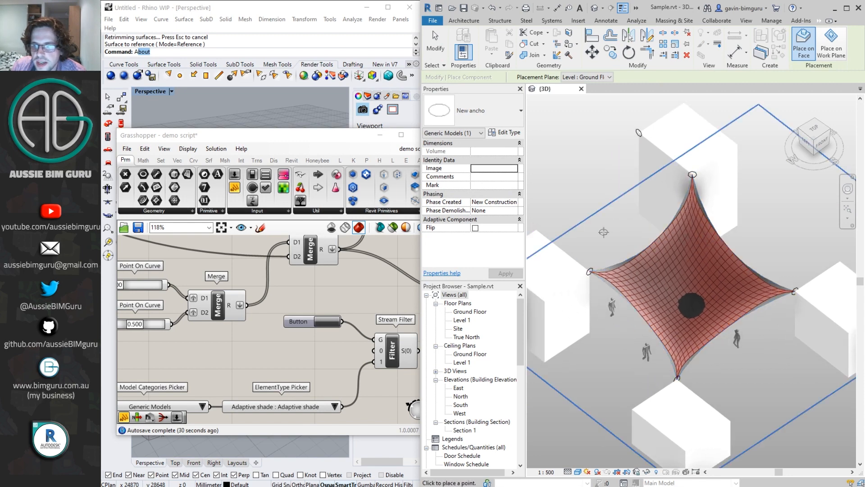
pyautogui.scroll(-1, 621, 227)
pyautogui.moveTo(623, 227); pyautogui.dragTo(642, 240, button='middle')
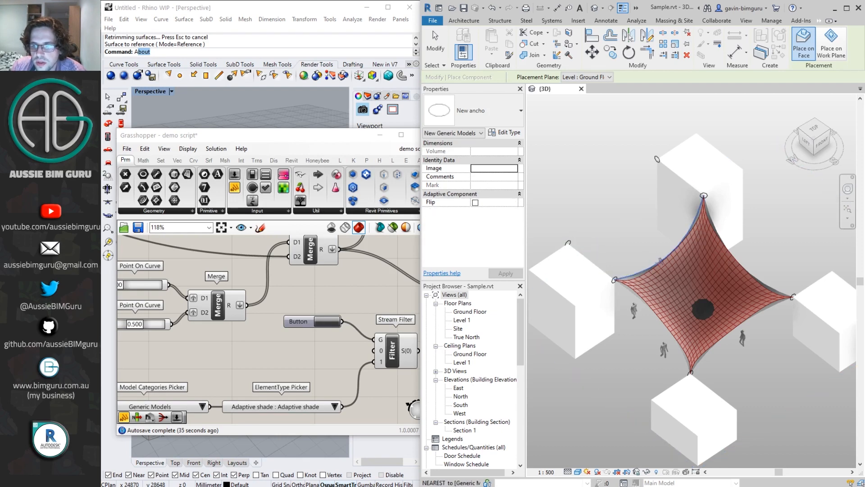
pyautogui.press('Escape')
pyautogui.press('Escape')
# Copy one of the building blocks into the open area beside the tallest building.
pyautogui.click(810, 312)
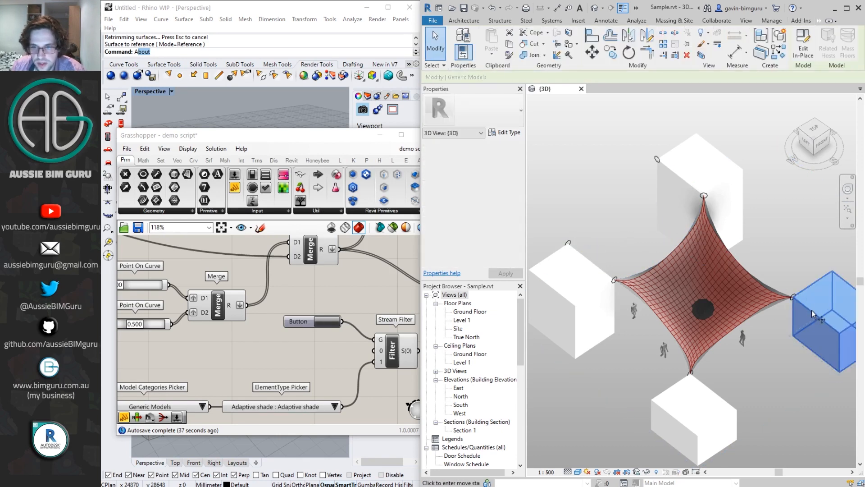
pyautogui.press('c')
pyautogui.press('o')
pyautogui.click(809, 312)
pyautogui.click(562, 182)
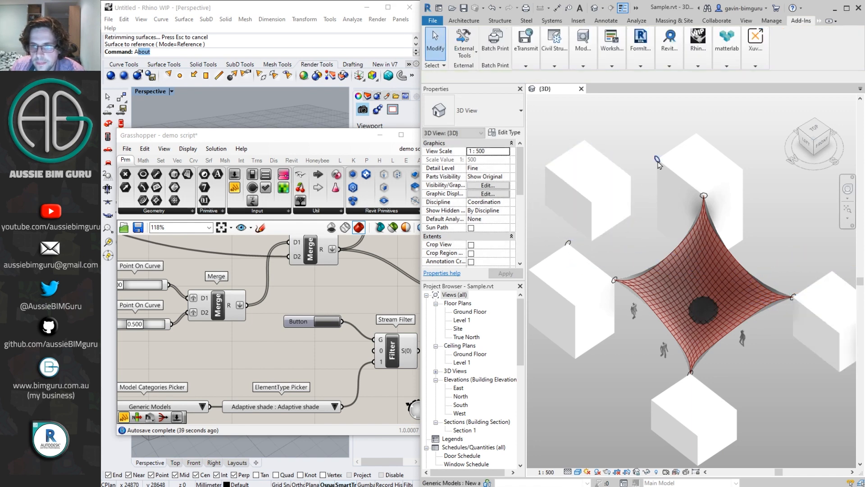
# Create a similar anchor on the near top edge of the copied building.
pyautogui.rightClick(657, 160)
pyautogui.click(713, 229)
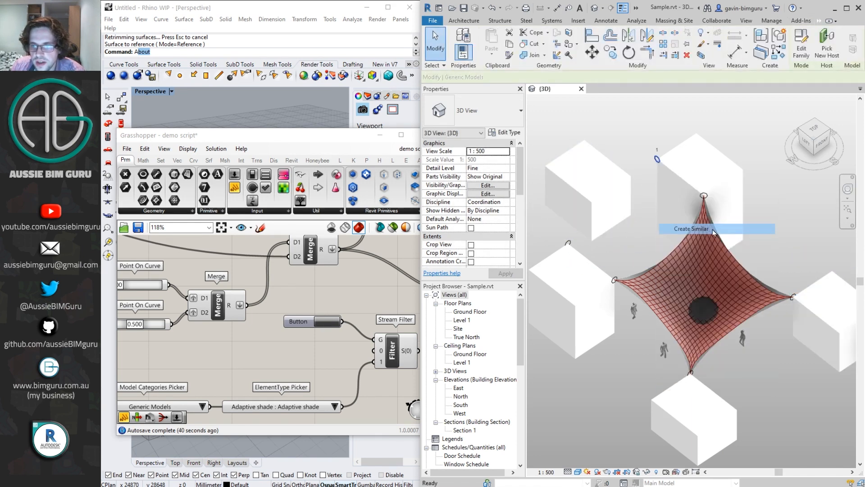
pyautogui.click(592, 202)
pyautogui.press('Escape')
pyautogui.press('Escape')
# Delete the two old anchors on the near and far-side buildings, along with the adaptive shade spanning the buildings.
pyautogui.moveTo(778, 276); pyautogui.dragTo(834, 325)
pyautogui.press('Delete')
pyautogui.moveTo(679, 362); pyautogui.dragTo(726, 389)
pyautogui.press('Delete')
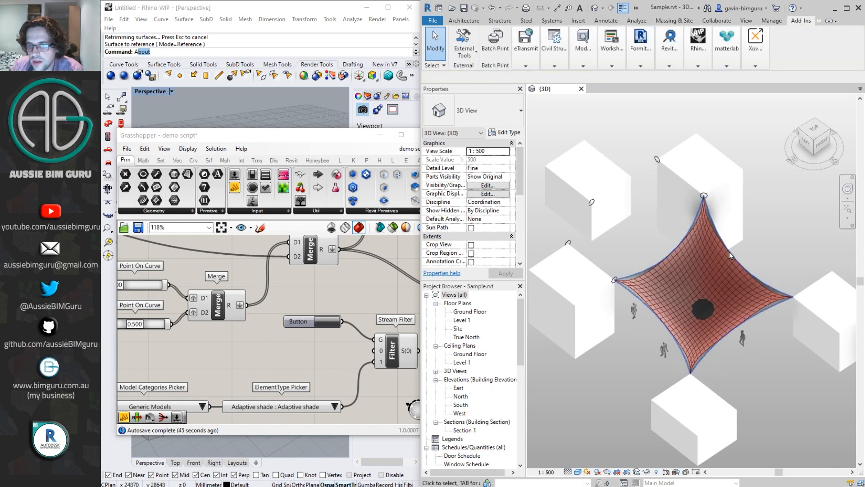
pyautogui.click(729, 255)
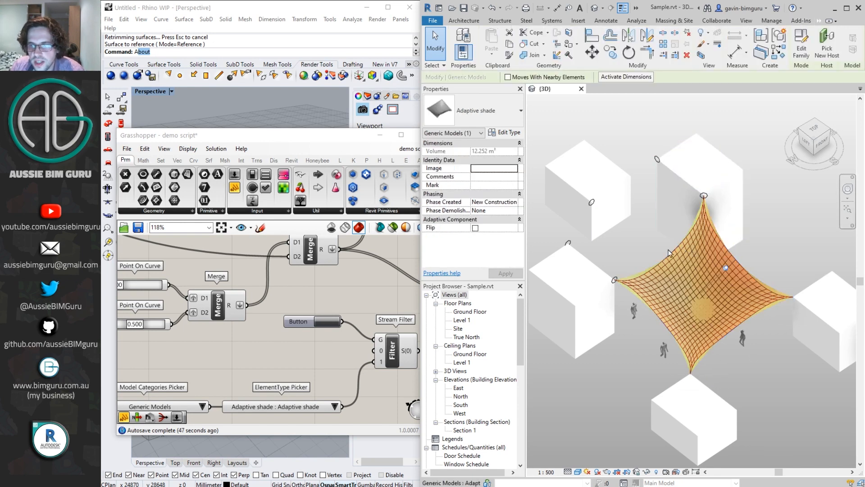
pyautogui.press('Escape')
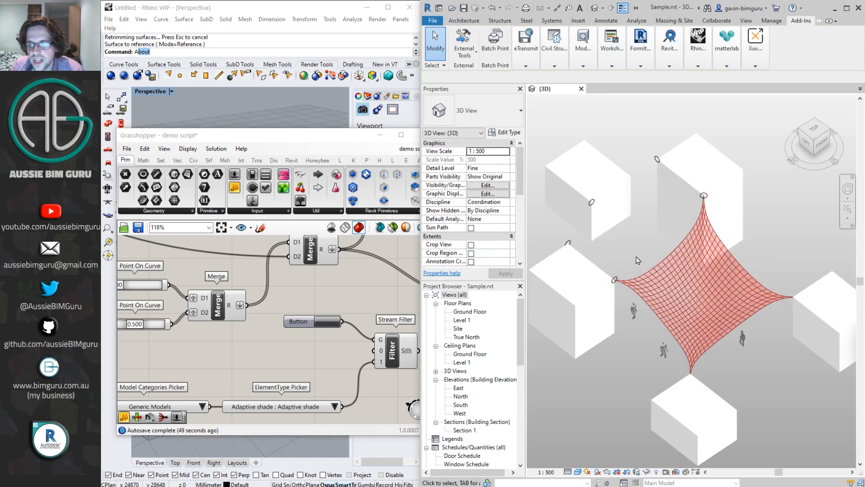
# Locate the anchor query chain in the script and move the Grasshopper window clear of Rhino's viewport.
pyautogui.scroll(-5, 216, 276)
pyautogui.rightClick(360, 343)
pyautogui.moveTo(360, 343); pyautogui.dragTo(247, 331, button='right')
pyautogui.scroll(5, 246, 330)
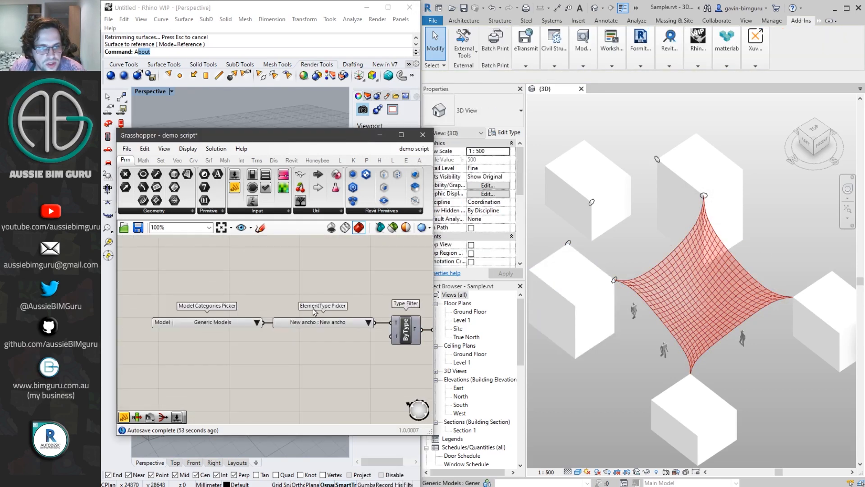
pyautogui.moveTo(305, 277); pyautogui.dragTo(306, 267, button='right')
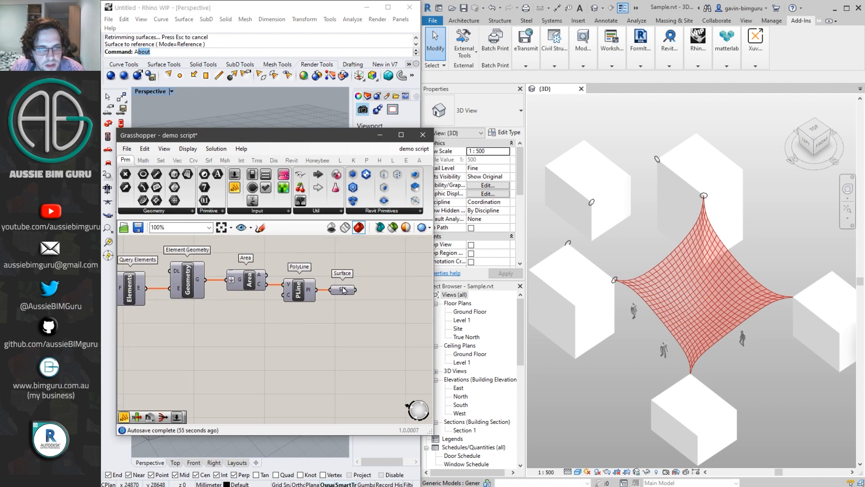
pyautogui.moveTo(314, 139); pyautogui.dragTo(654, 126)
pyautogui.scroll(-4, 618, 301)
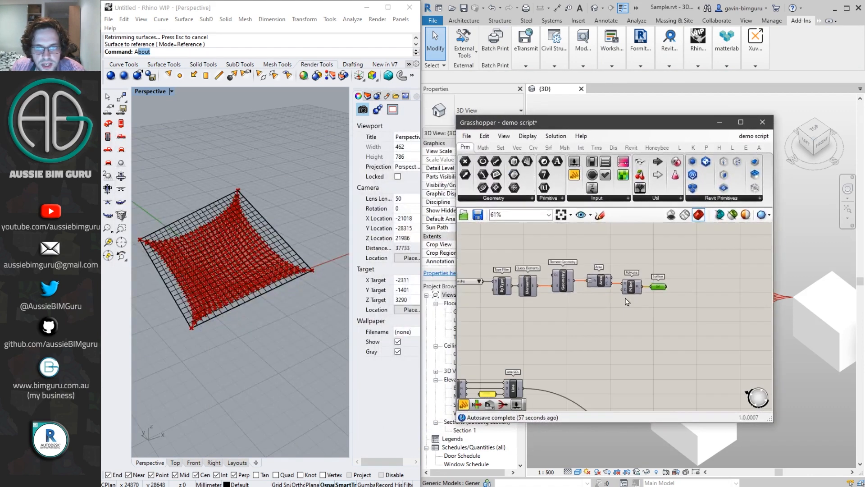
pyautogui.scroll(4, 607, 331)
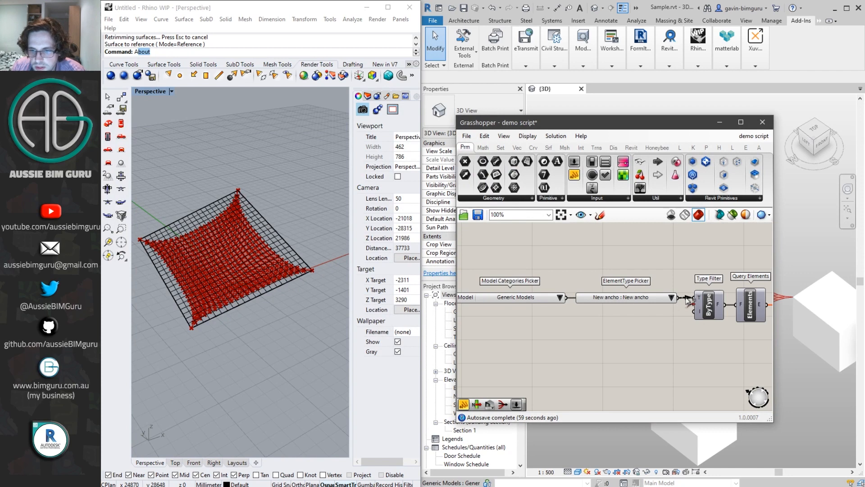
pyautogui.moveTo(686, 301); pyautogui.dragTo(693, 298)
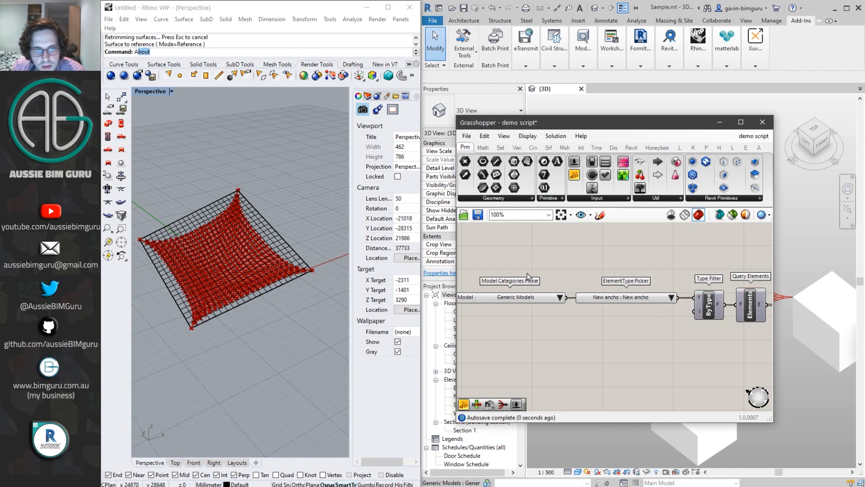
# Select the reference surfaces in the Rhino viewport and delete them.
pyautogui.moveTo(252, 296); pyautogui.dragTo(199, 217)
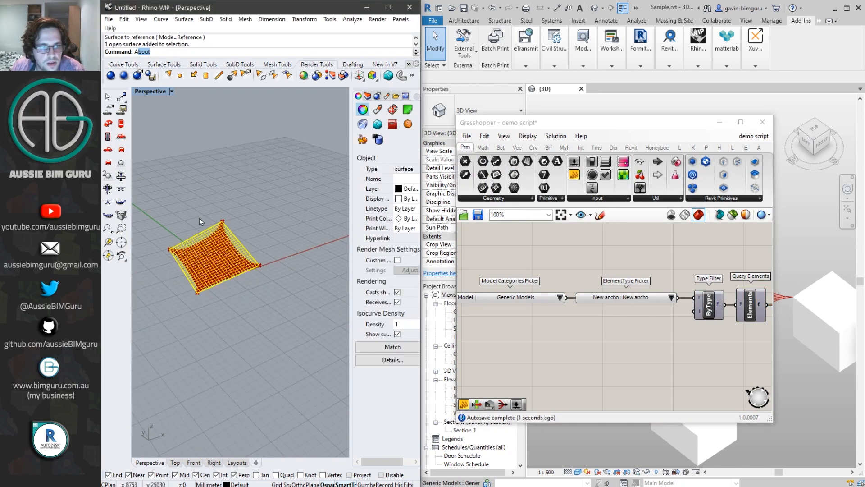
pyautogui.click(241, 212)
pyautogui.moveTo(183, 184); pyautogui.dragTo(183, 184)
pyautogui.write('delete')
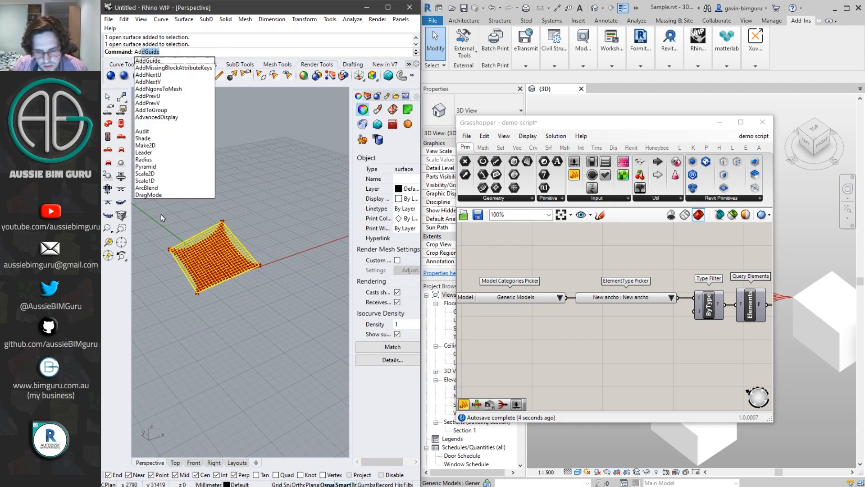
pyautogui.press('BackSpace')
pyautogui.press('BackSpace')
pyautogui.press('BackSpace')
pyautogui.press('BackSpace')
pyautogui.press('BackSpace')
pyautogui.press('BackSpace')
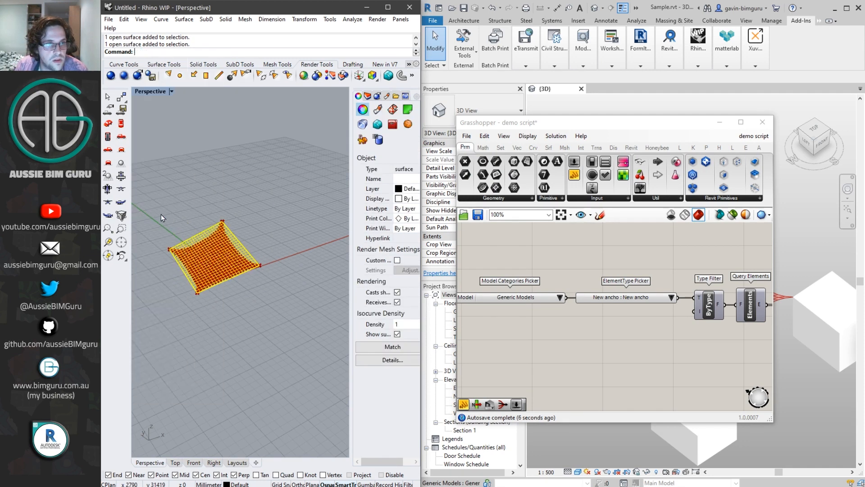
pyautogui.write('elete')
pyautogui.press('Return')
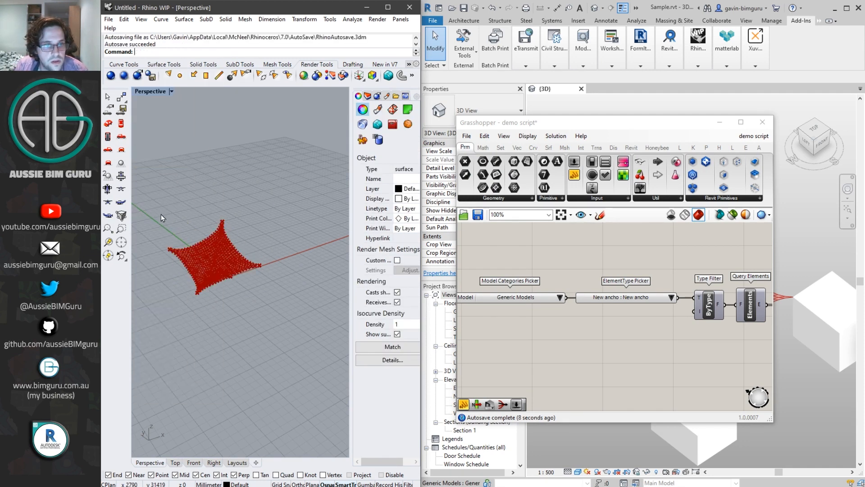
# Examine the Area, PolyLine and Surface components at the end of the anchor query chain.
pyautogui.click(694, 264)
pyautogui.scroll(-2, 647, 261)
pyautogui.moveTo(669, 250); pyautogui.dragTo(584, 249, button='right')
pyautogui.moveTo(649, 255); pyautogui.dragTo(534, 250, button='right')
pyautogui.scroll(4, 662, 272)
pyautogui.moveTo(693, 300)
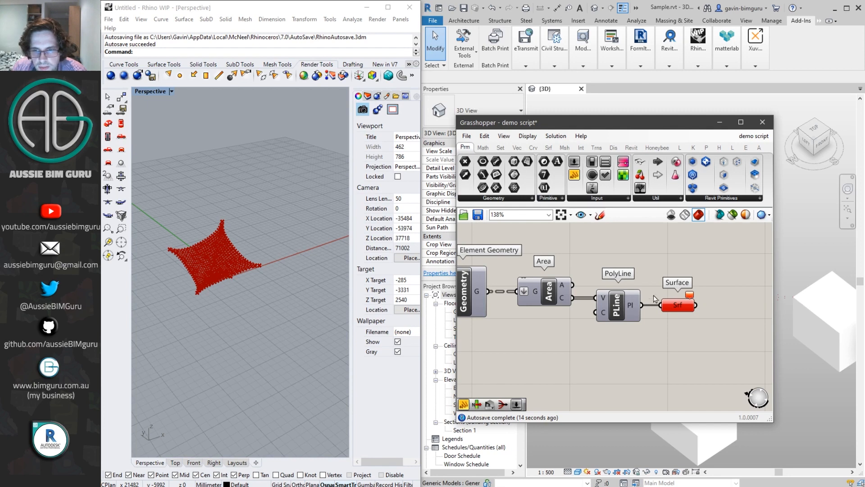
pyautogui.click(625, 305)
pyautogui.scroll(-3, 671, 252)
# Move the Grasshopper window off the Revit view and delete the remaining anchors on the buildings.
pyautogui.moveTo(668, 129); pyautogui.dragTo(363, 116)
pyautogui.click(617, 148)
pyautogui.moveTo(602, 125); pyautogui.dragTo(725, 216)
pyautogui.moveTo(543, 195)
pyautogui.mouseDown()
pyautogui.moveTo(628, 255)
pyautogui.moveTo(665, 294)
pyautogui.mouseUp()
# Place six New ancho components in the Revit 3D view on the upper corners of the three rear buildings.
pyautogui.click(462, 22)
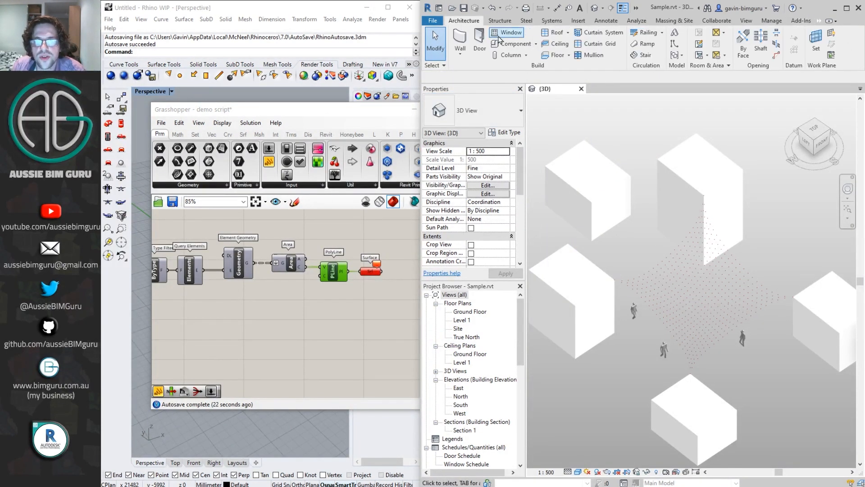
pyautogui.click(513, 43)
pyautogui.click(614, 279)
pyautogui.click(568, 244)
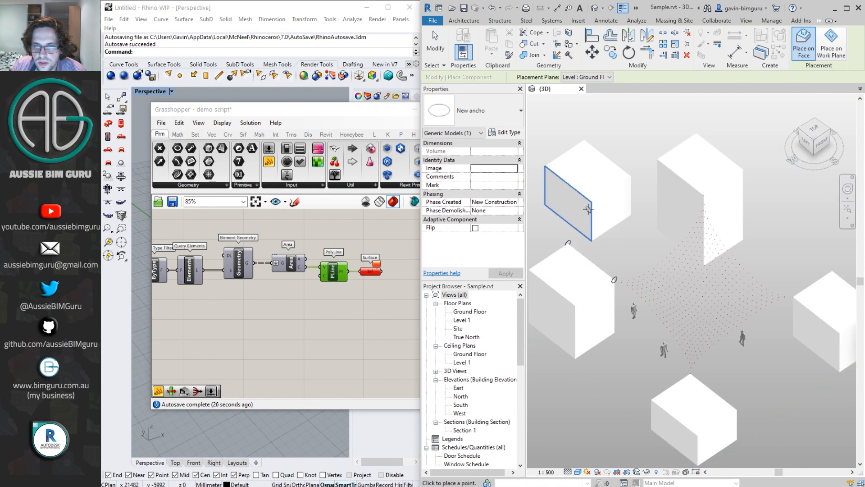
pyautogui.click(592, 202)
pyautogui.click(631, 176)
pyautogui.click(657, 159)
pyautogui.click(704, 195)
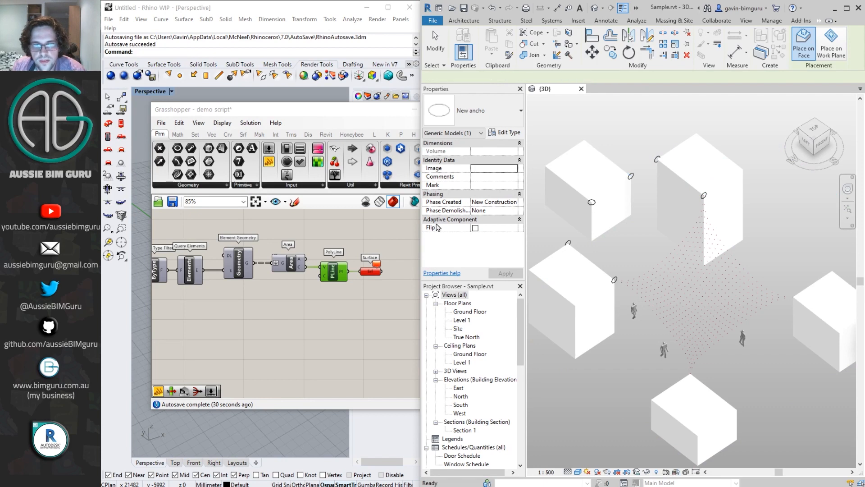
pyautogui.press('Escape')
# Refresh the anchor query in Grasshopper by reconnecting the New ancho type picker to the Type Filter.
pyautogui.click(368, 312)
pyautogui.scroll(-2, 369, 312)
pyautogui.moveTo(272, 317); pyautogui.dragTo(358, 315, button='right')
pyautogui.scroll(3, 309, 296)
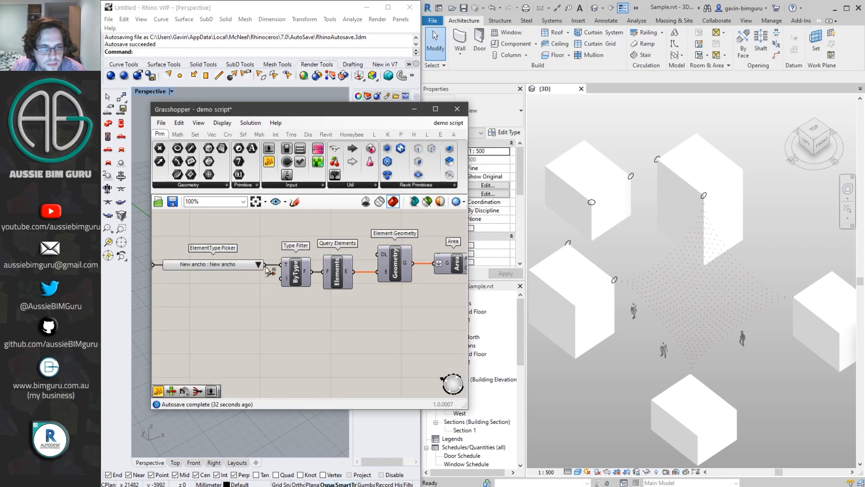
pyautogui.moveTo(264, 264); pyautogui.dragTo(283, 265)
pyautogui.moveTo(371, 308); pyautogui.dragTo(181, 306, button='right')
# Turn on the PolyLine component's preview and inspect the new outline in Rhino, keeping the Grasshopper window clear of the viewport.
pyautogui.rightClick(317, 273)
pyautogui.click(347, 287)
pyautogui.moveTo(356, 116); pyautogui.dragTo(684, 129)
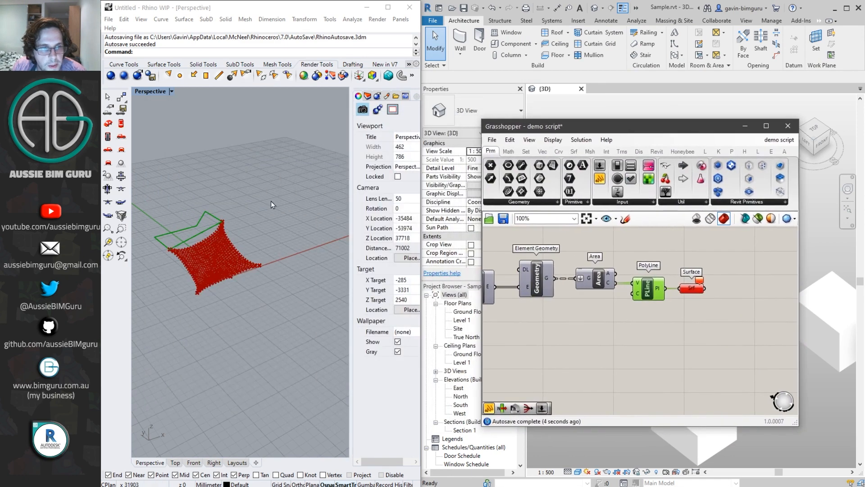
pyautogui.scroll(8, 182, 220)
pyautogui.moveTo(182, 220); pyautogui.dragTo(229, 246, button='right')
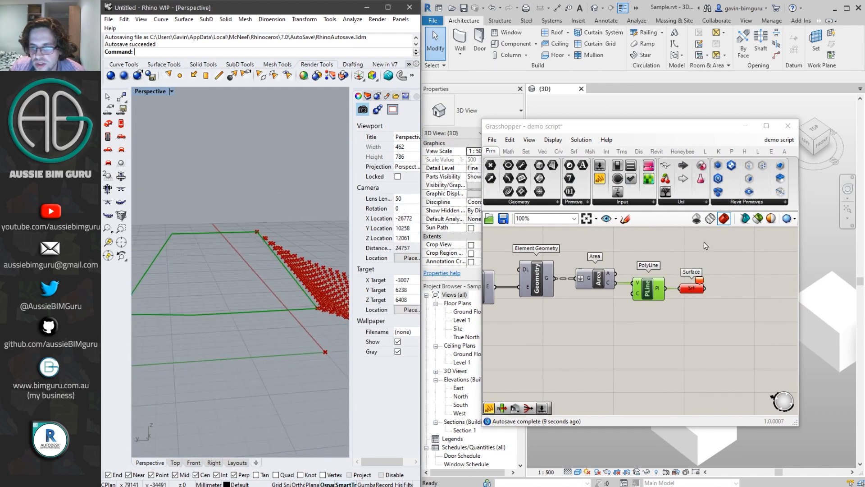
# Add a Patch component fed by the PolyLine output and put it in place of the failing Surface component.
pyautogui.doubleClick(688, 245)
pyautogui.write('patch')
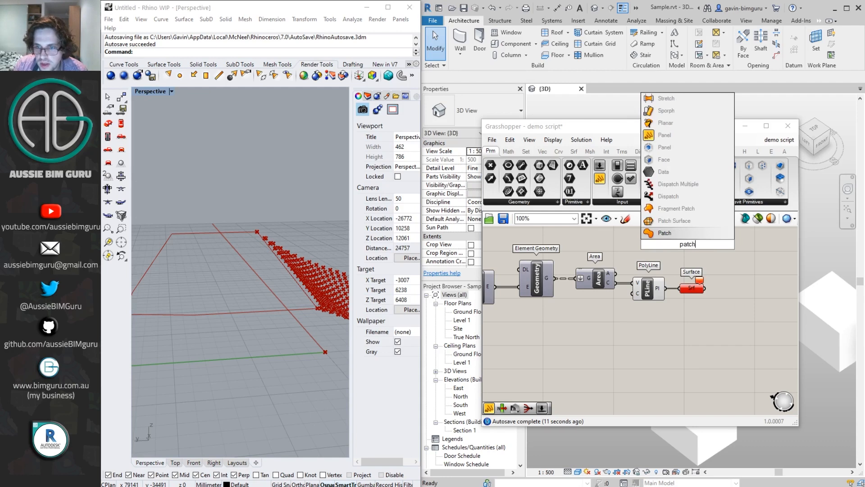
pyautogui.click(690, 234)
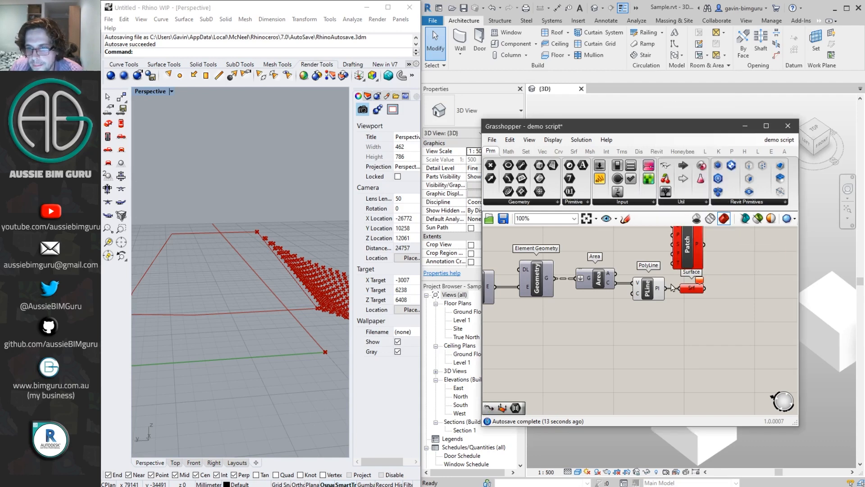
pyautogui.scroll(-2, 705, 296)
pyautogui.moveTo(673, 306); pyautogui.dragTo(678, 251)
pyautogui.moveTo(244, 316); pyautogui.dragTo(193, 259, button='right')
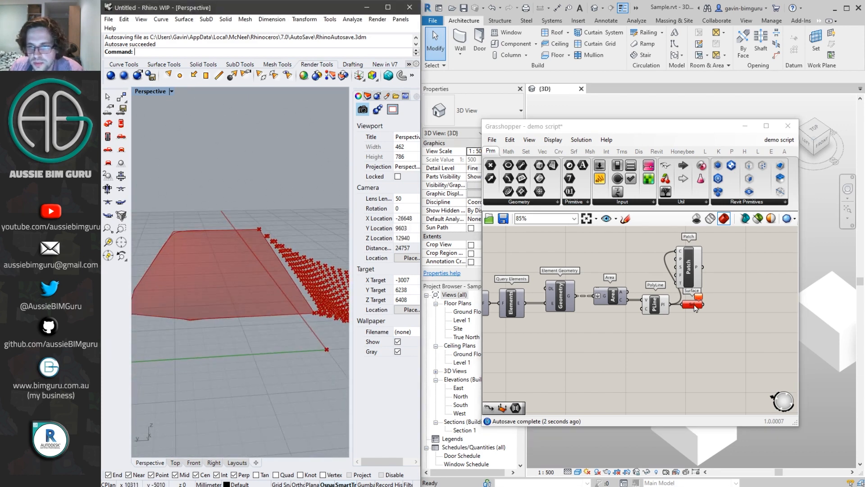
pyautogui.moveTo(694, 270); pyautogui.dragTo(705, 324)
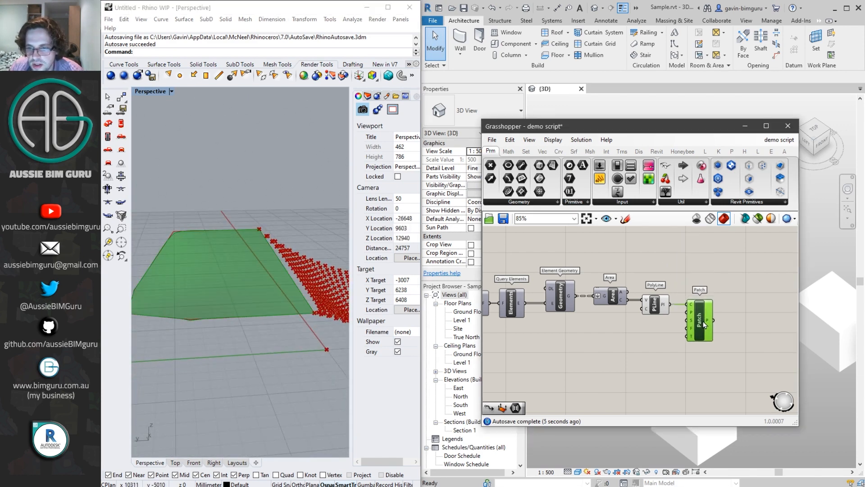
# Bake the patch surface to Rhino on the Default layer.
pyautogui.rightClick(705, 325)
pyautogui.click(724, 339)
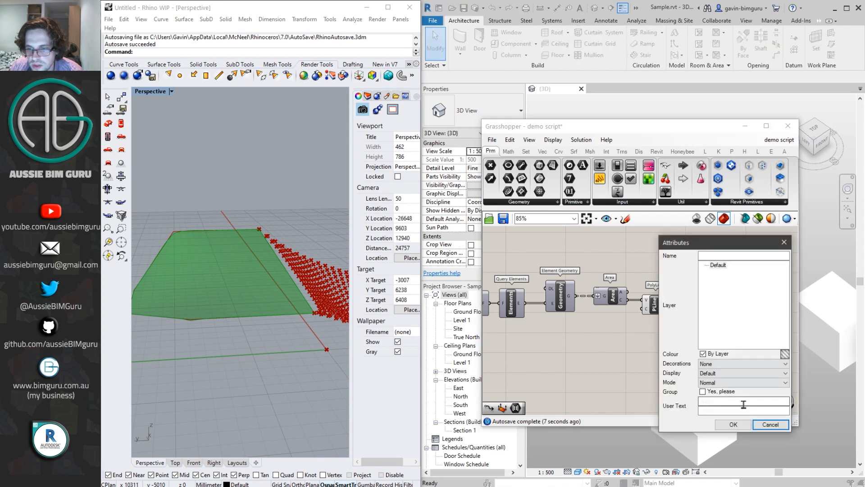
pyautogui.click(734, 424)
# Rebuild the baked patch surface in Rhino with the offered settings and inspect it from above.
pyautogui.click(250, 273)
pyautogui.write('Rebuild')
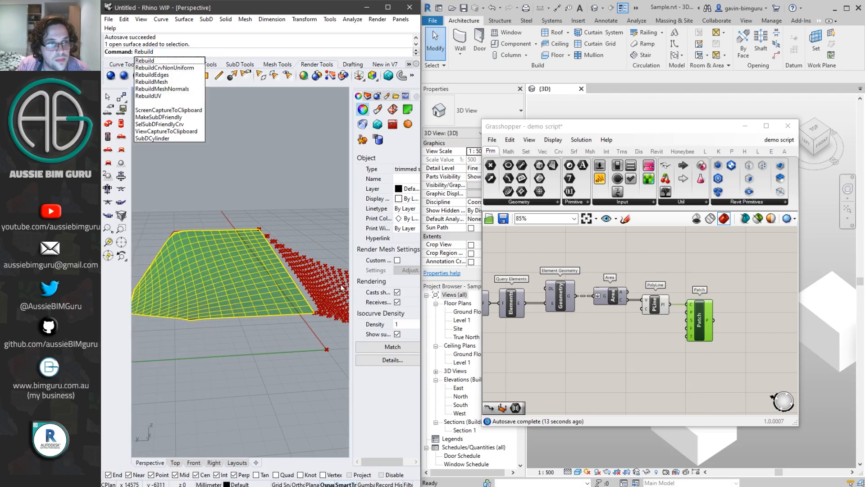
pyautogui.press('Return')
pyautogui.click(246, 330)
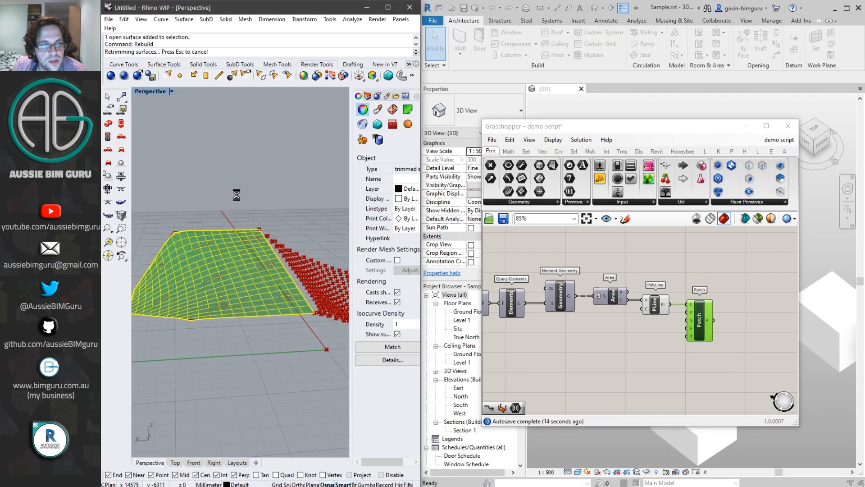
pyautogui.click(203, 198)
pyautogui.moveTo(203, 199); pyautogui.dragTo(266, 284, button='right')
pyautogui.scroll(-2, 267, 214)
# Turn off the previews of the Patch and PolyLine components.
pyautogui.click(643, 255)
pyautogui.scroll(-2, 655, 256)
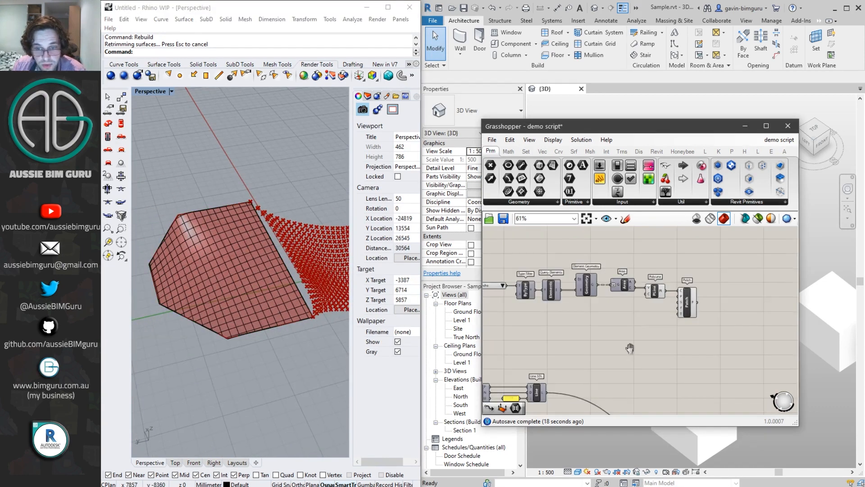
pyautogui.moveTo(630, 353); pyautogui.dragTo(681, 297, button='right')
pyautogui.click(739, 246)
pyautogui.rightClick(742, 243)
pyautogui.click(766, 258)
pyautogui.click(706, 235)
pyautogui.rightClick(705, 234)
pyautogui.click(721, 251)
# Reference the rebuilt patch surface in the Surface parameter that feeds the mesh.
pyautogui.moveTo(564, 318); pyautogui.dragTo(696, 259, button='right')
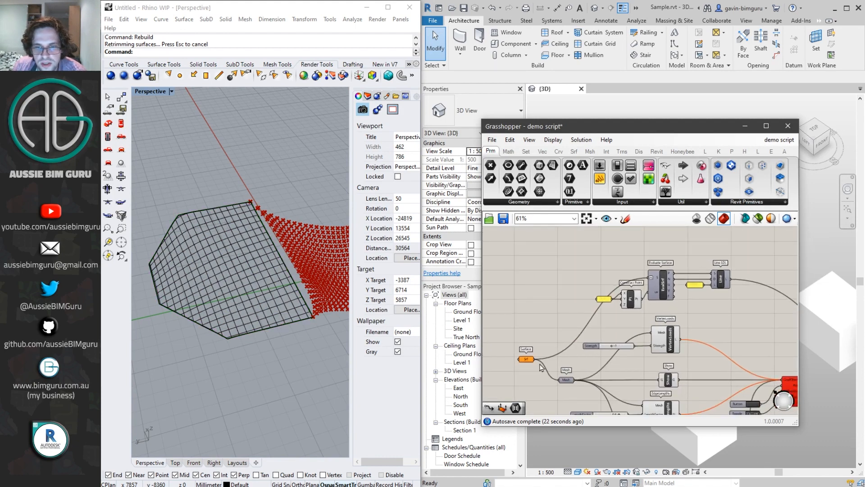
pyautogui.scroll(2, 560, 355)
pyautogui.rightClick(524, 355)
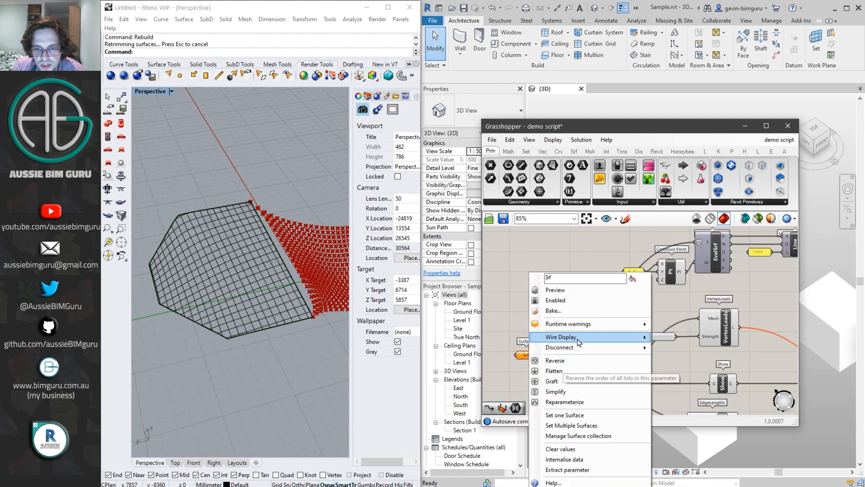
pyautogui.click(581, 416)
pyautogui.click(228, 337)
pyautogui.moveTo(232, 393); pyautogui.dragTo(225, 337, button='right')
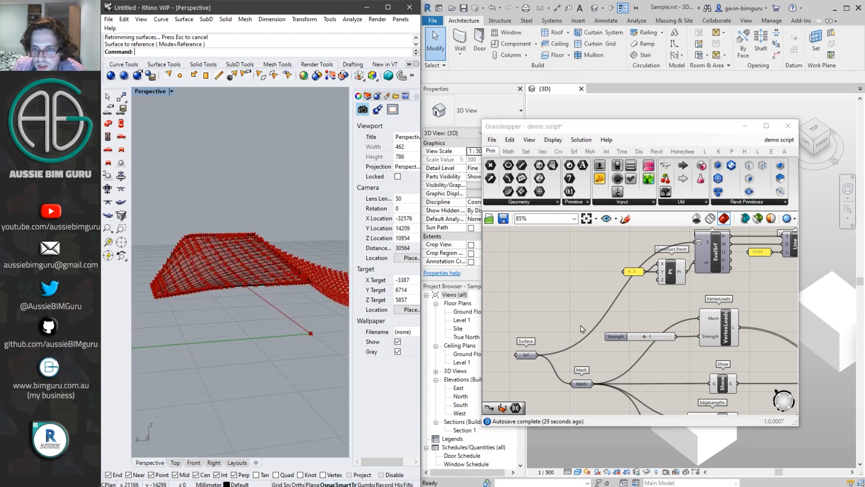
# Switch the Solver's On toggle to True and view the relaxed mesh from another side.
pyautogui.scroll(3, 581, 328)
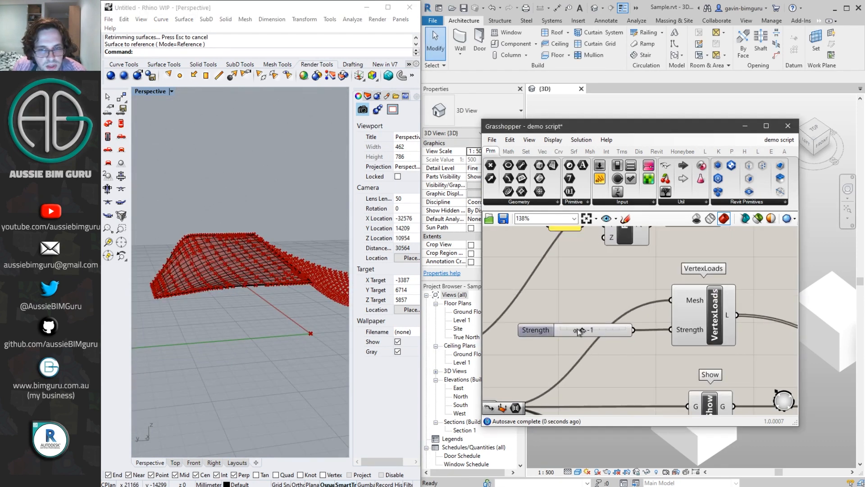
pyautogui.scroll(-2, 596, 287)
pyautogui.moveTo(596, 286); pyautogui.dragTo(424, 235, button='right')
pyautogui.scroll(4, 626, 320)
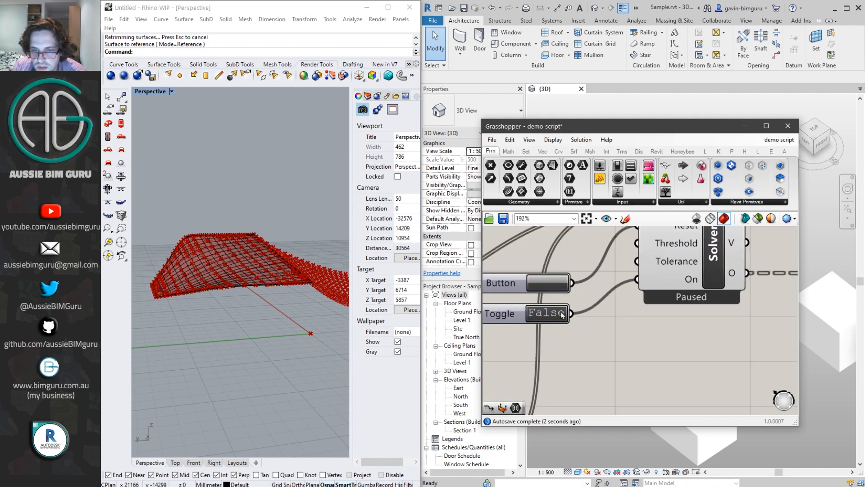
pyautogui.doubleClick(554, 316)
pyautogui.moveTo(280, 319); pyautogui.dragTo(315, 253, button='right')
pyautogui.scroll(-4, 738, 305)
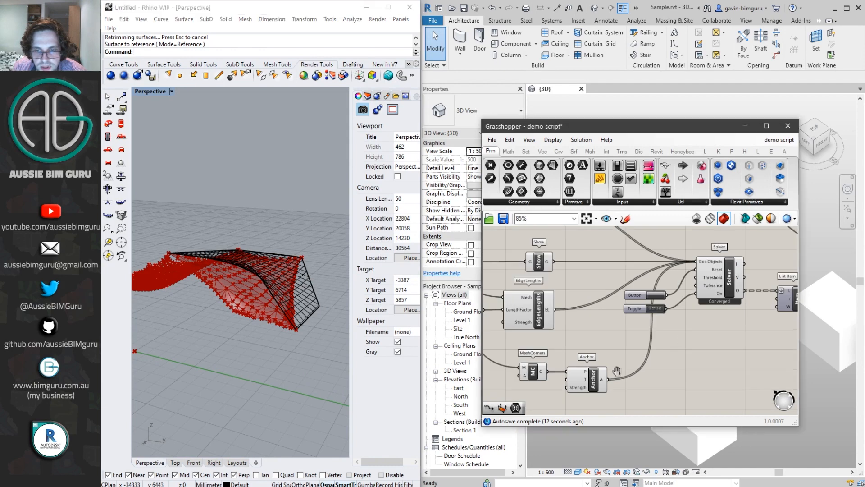
# Examine which points the MeshCorners component passes to the Anchor goal on the six-sided patch.
pyautogui.moveTo(541, 387); pyautogui.dragTo(663, 366, button='right')
pyautogui.click(654, 351)
pyautogui.moveTo(288, 343); pyautogui.dragTo(235, 352, button='right')
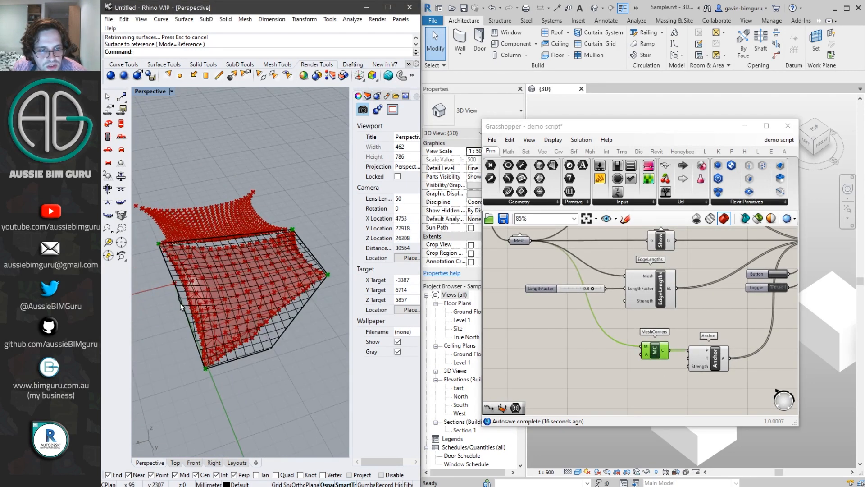
pyautogui.moveTo(182, 303); pyautogui.dragTo(236, 279, button='right')
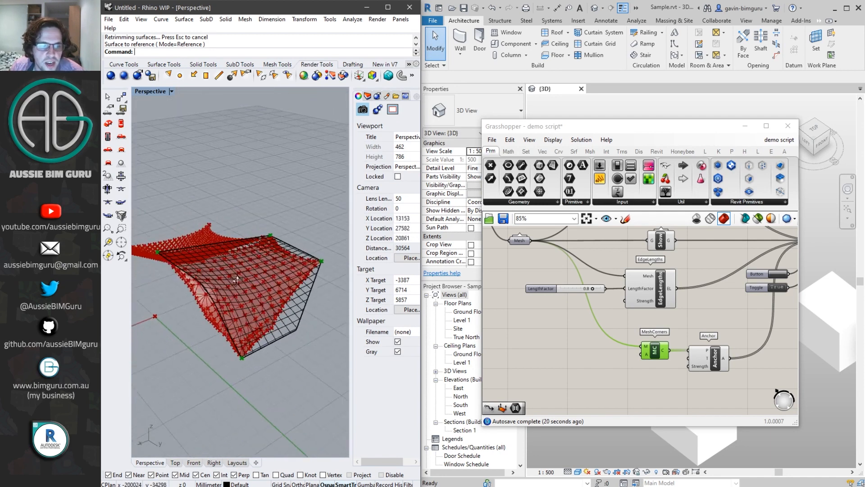
pyautogui.click(558, 333)
pyautogui.moveTo(656, 354); pyautogui.dragTo(656, 347)
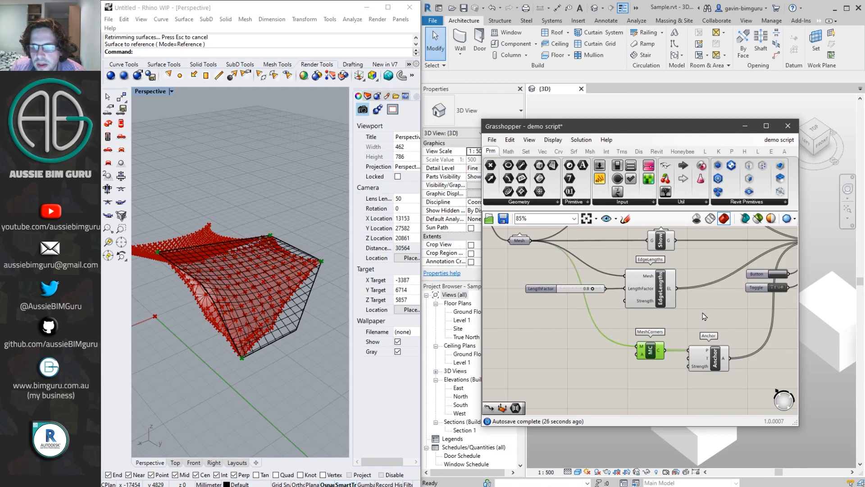
pyautogui.moveTo(336, 313); pyautogui.dragTo(146, 442, button='right')
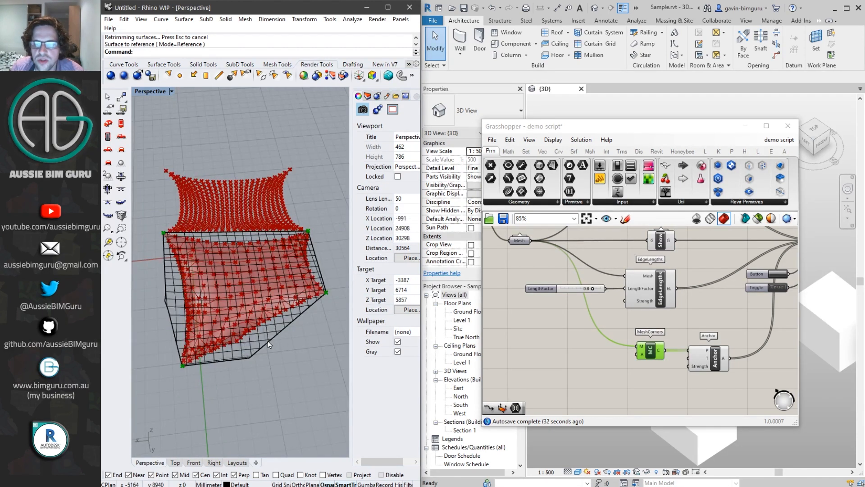
pyautogui.moveTo(304, 341); pyautogui.dragTo(228, 355, button='right')
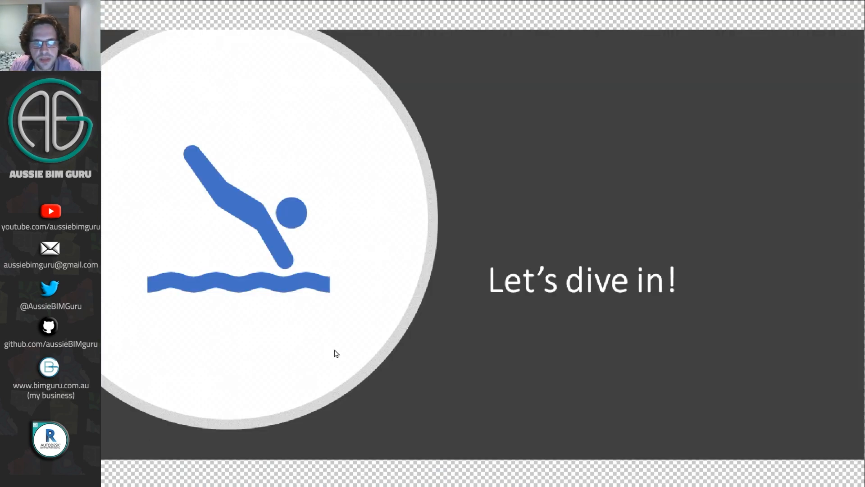
pyautogui.click(334, 350)
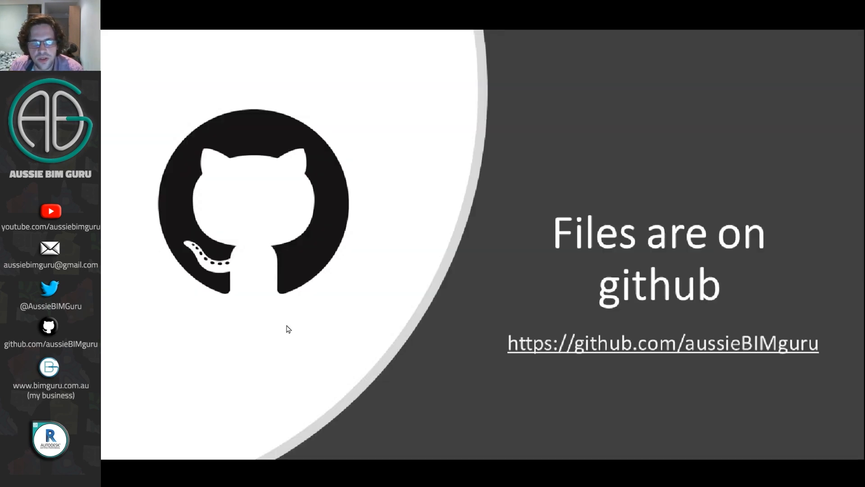
pyautogui.click(272, 294)
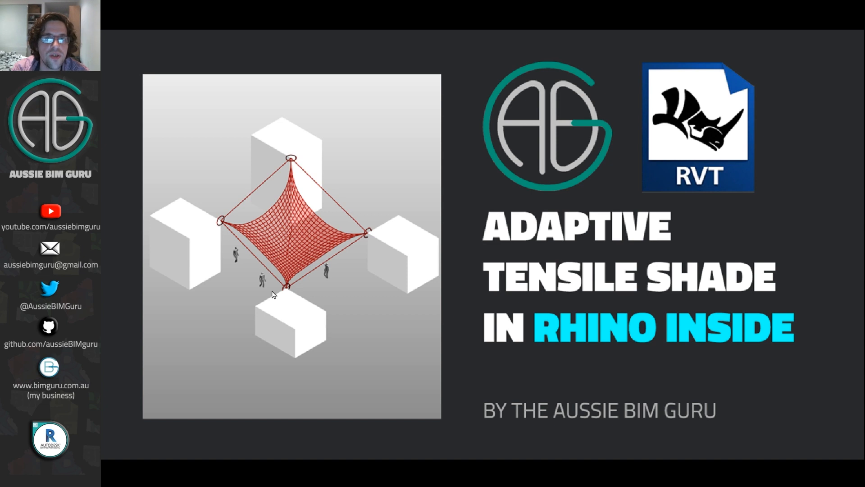